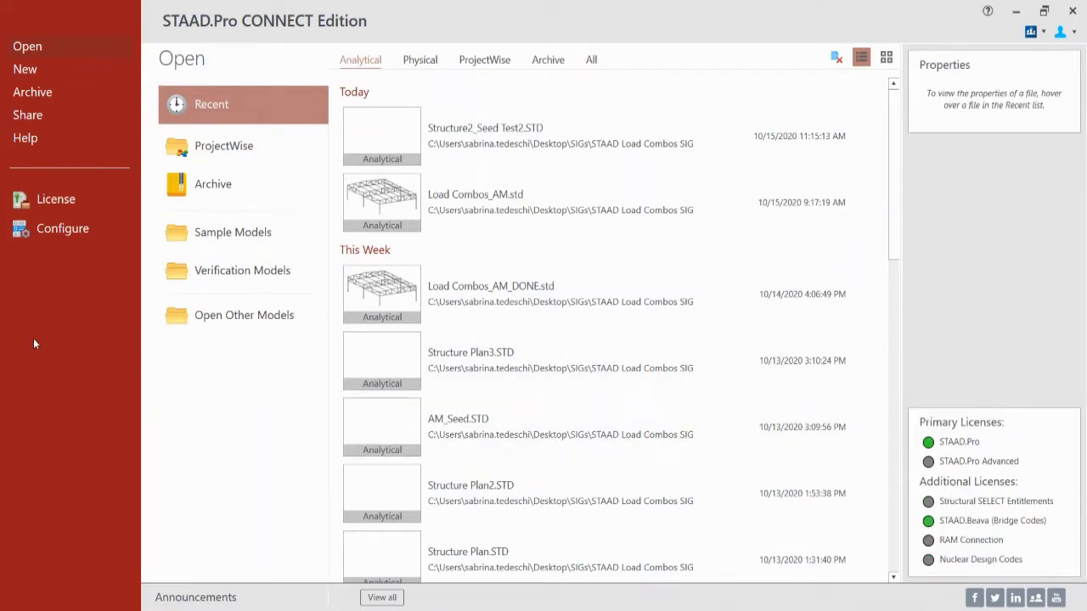
Step: Check the STAAD.Pro version (22.05.00.122) in About, then bring up the help contents
left_click(30, 141)
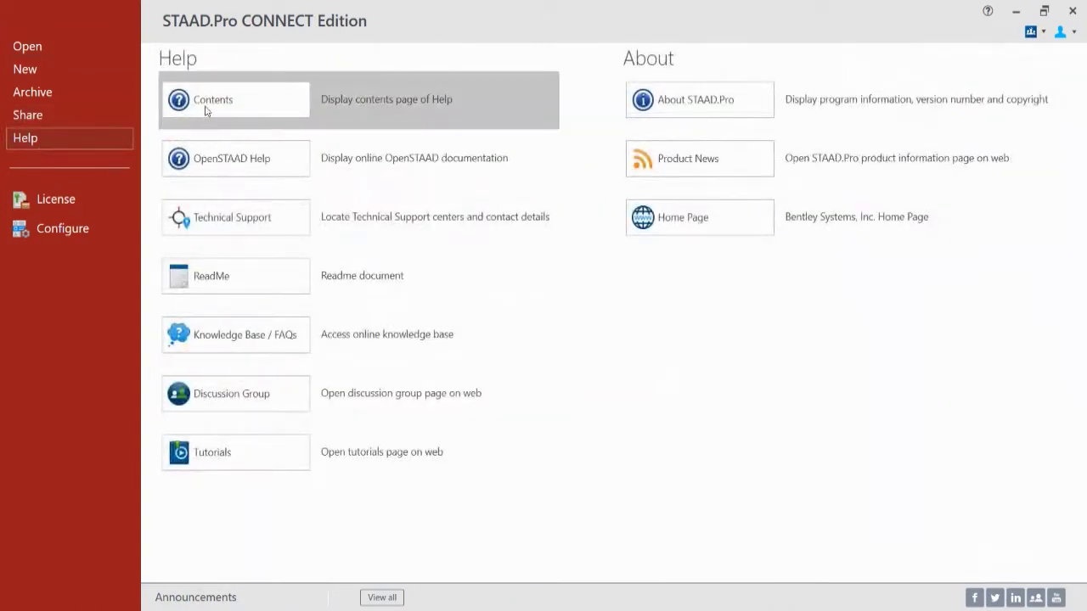
left_click(728, 112)
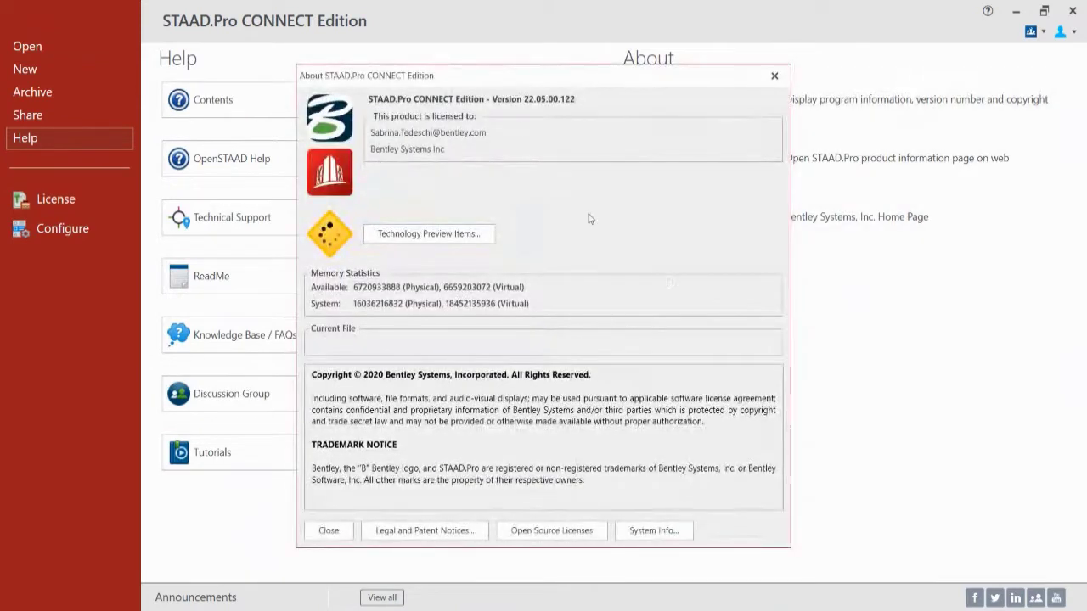
left_click(774, 77)
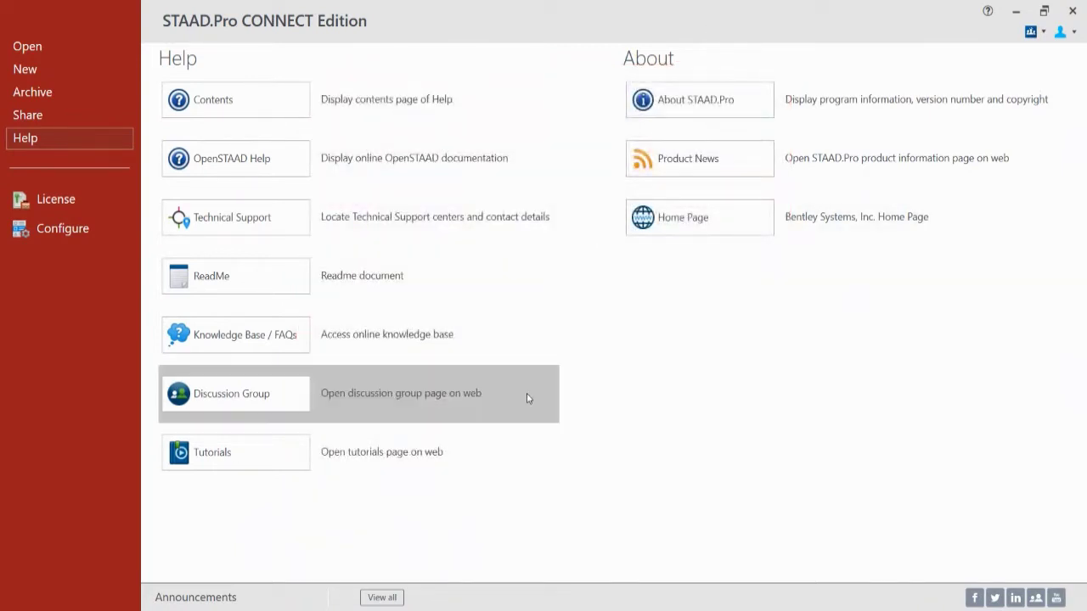
left_click(212, 107)
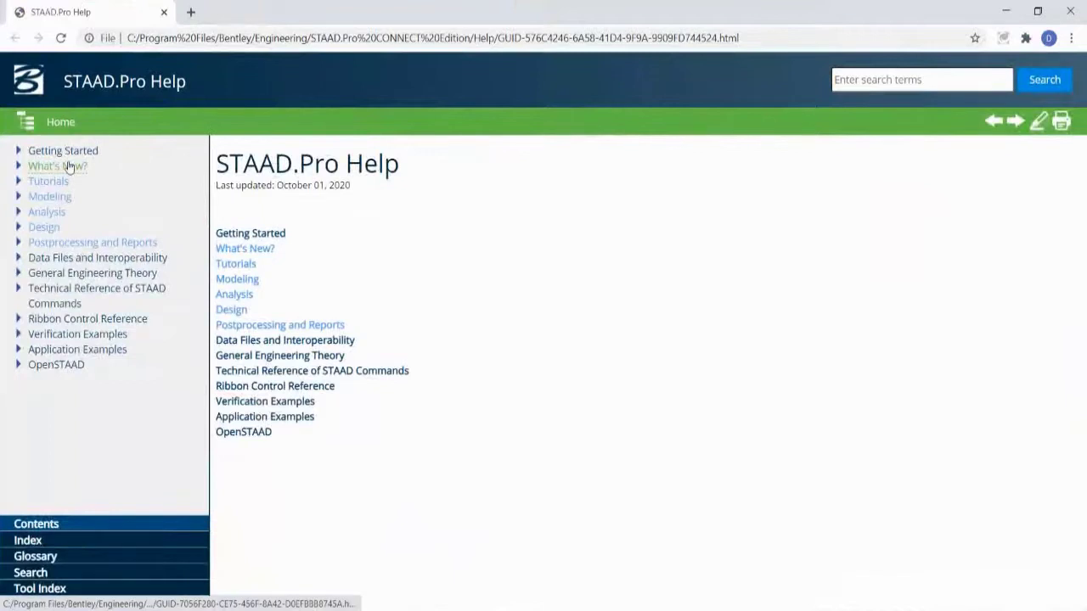
Step: Go to the What's New > CONNECT Edition V22 Update 5 release notes, then minimize help
left_click(69, 166)
left_click(304, 260)
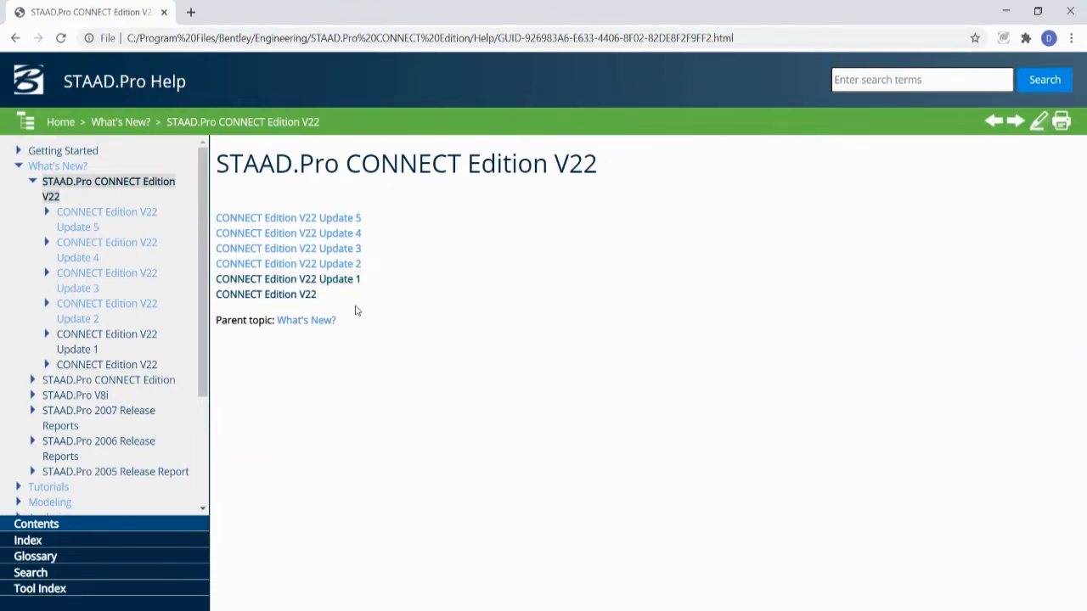
left_click(342, 219)
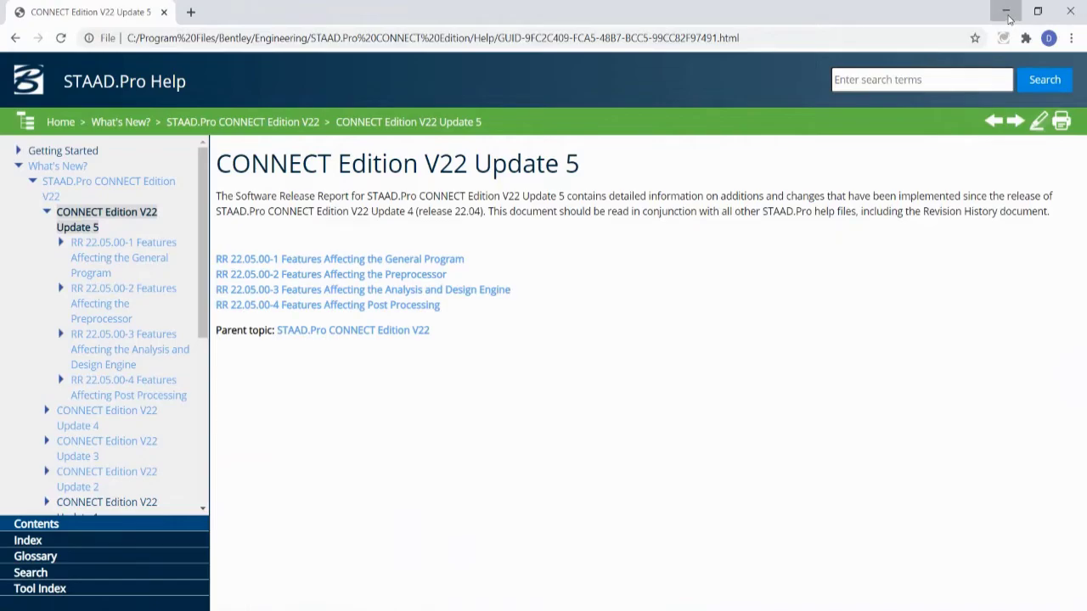
left_click(1008, 17)
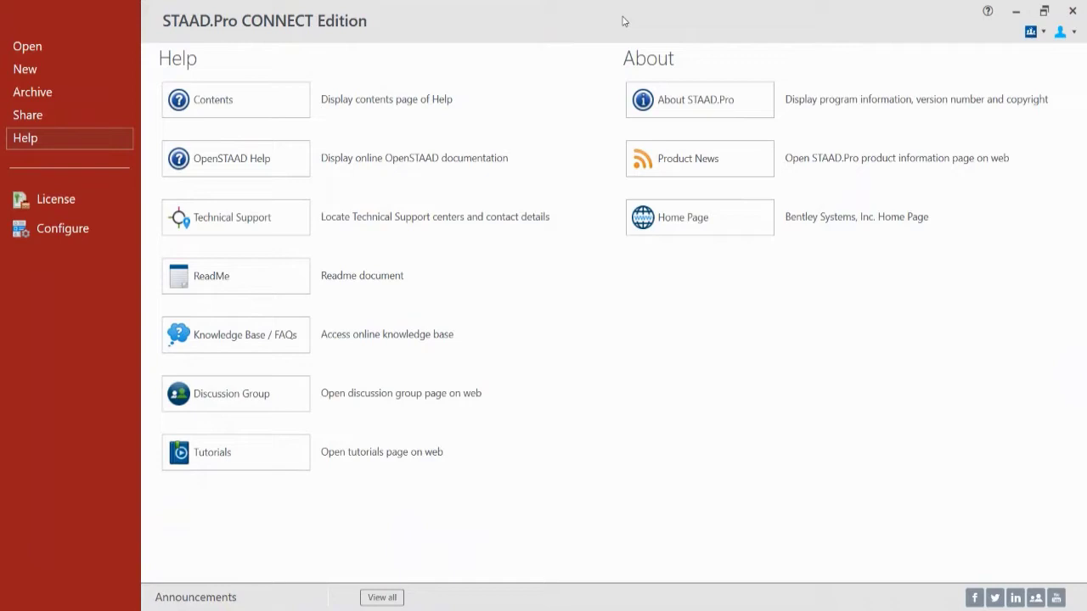
Step: Open Load Combos_AM.std from the recent files and switch to the Loading page
left_click(41, 51)
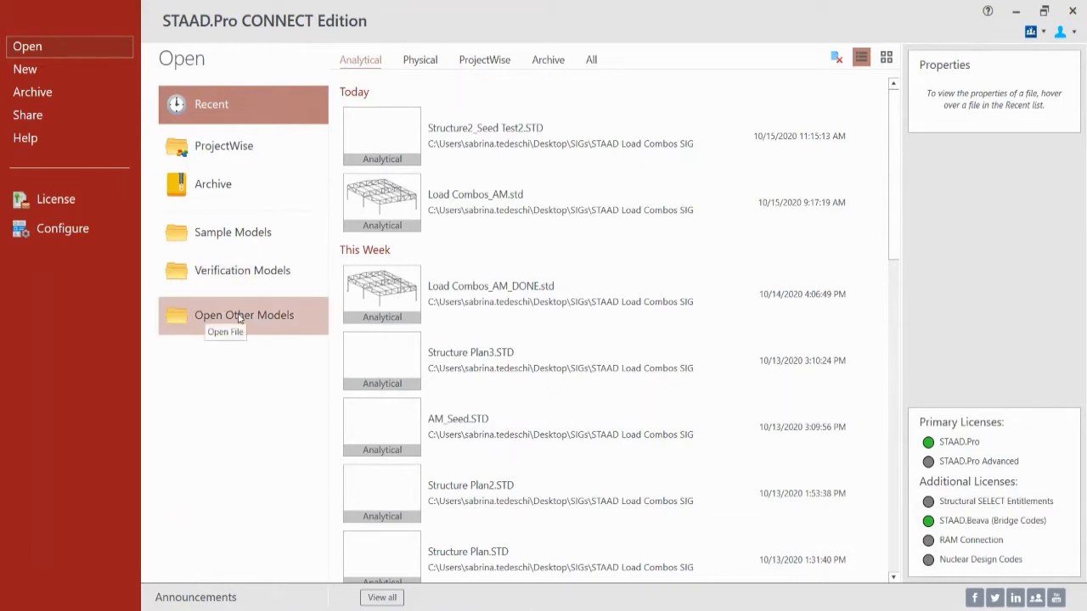
mouse_move(382, 202)
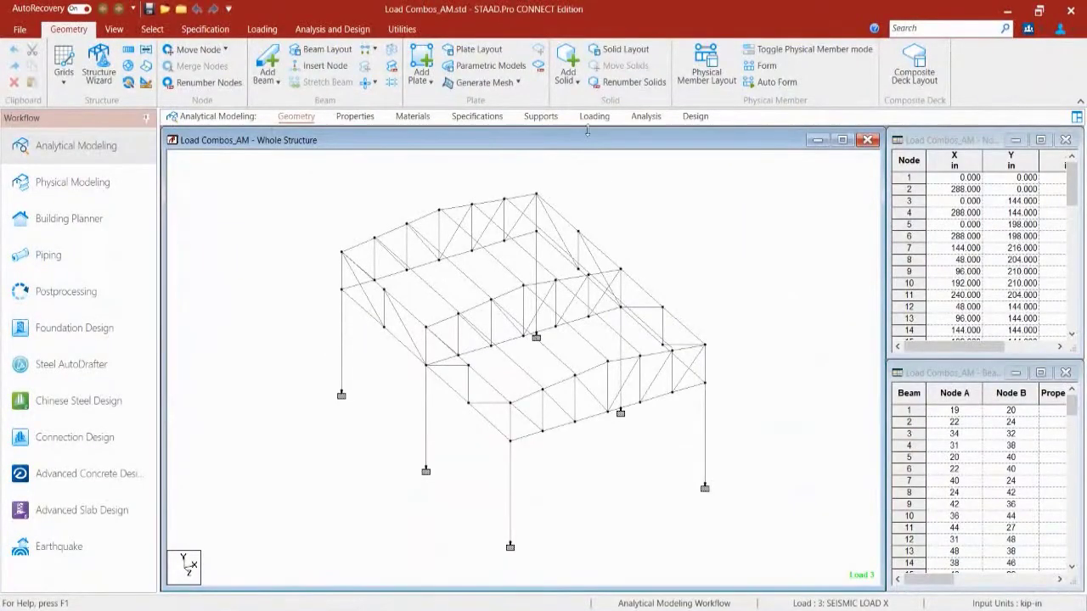
left_click(591, 117)
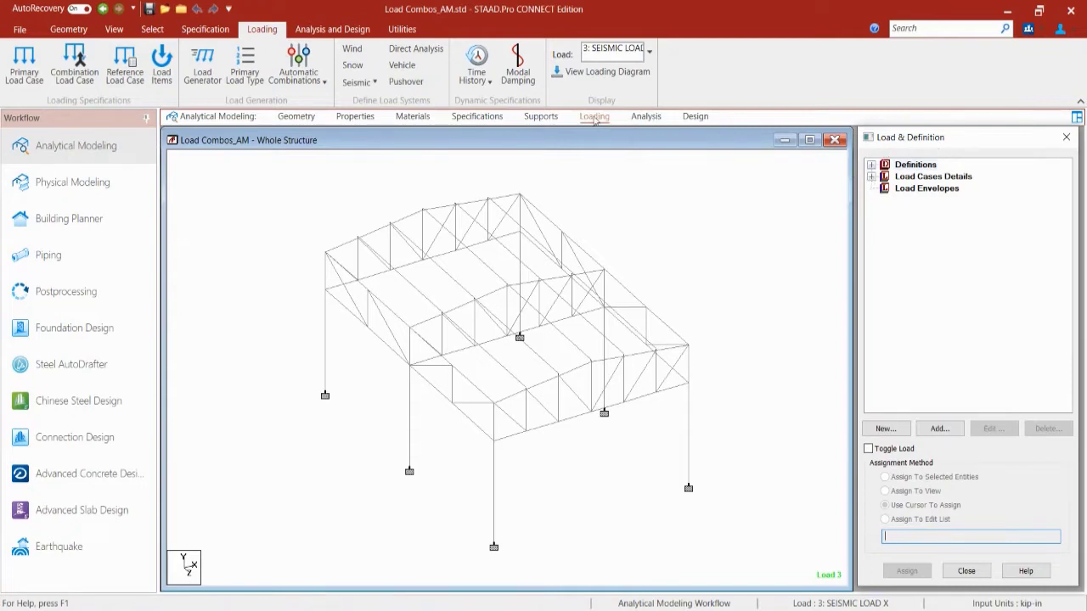
Step: Expand Load Cases Details to list DEAD, LIVE, SEISMIC X and SEISMIC Z loads
left_click(872, 177)
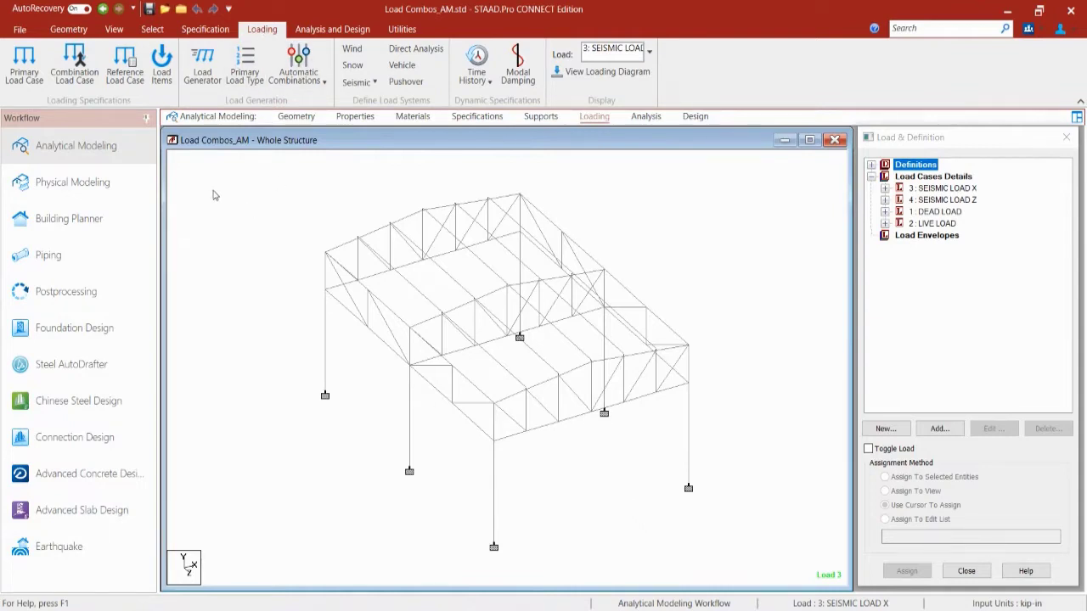
Step: Create combination load case 5 'DL+LL' as 1.2 × DEAD LOAD plus 1.6 × LIVE LOAD
left_click(62, 56)
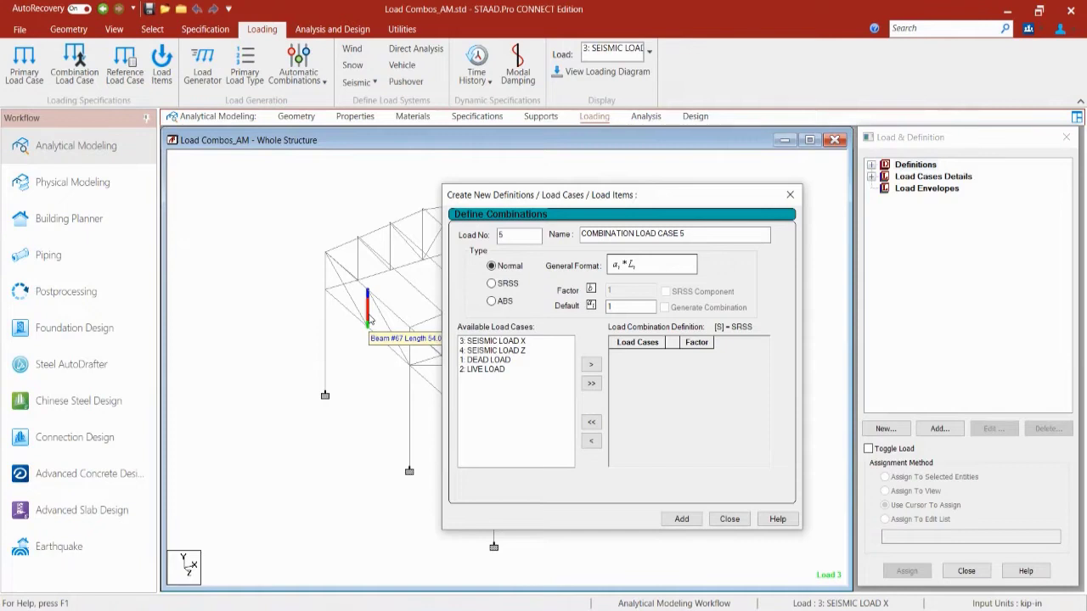
left_click_drag(648, 245, 533, 267)
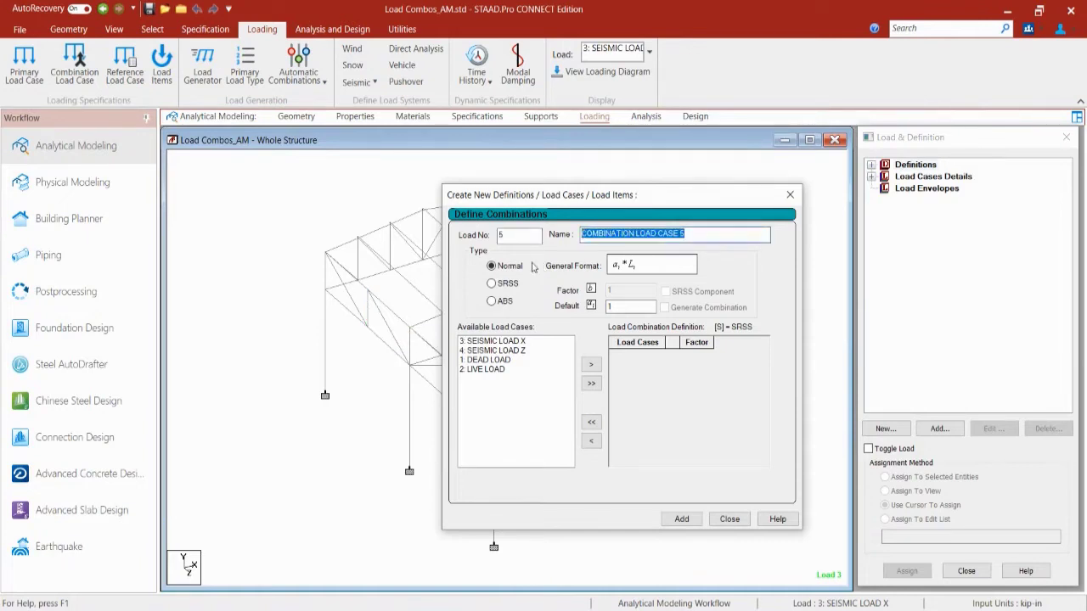
type("DL+")
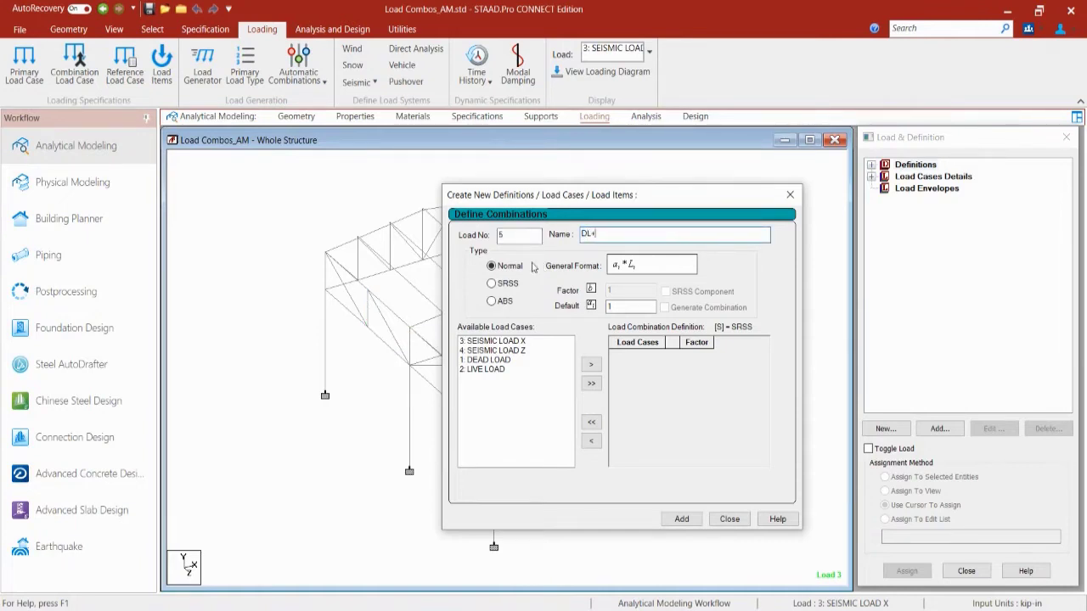
type("LL")
left_click(497, 369)
left_click(491, 360, "shift")
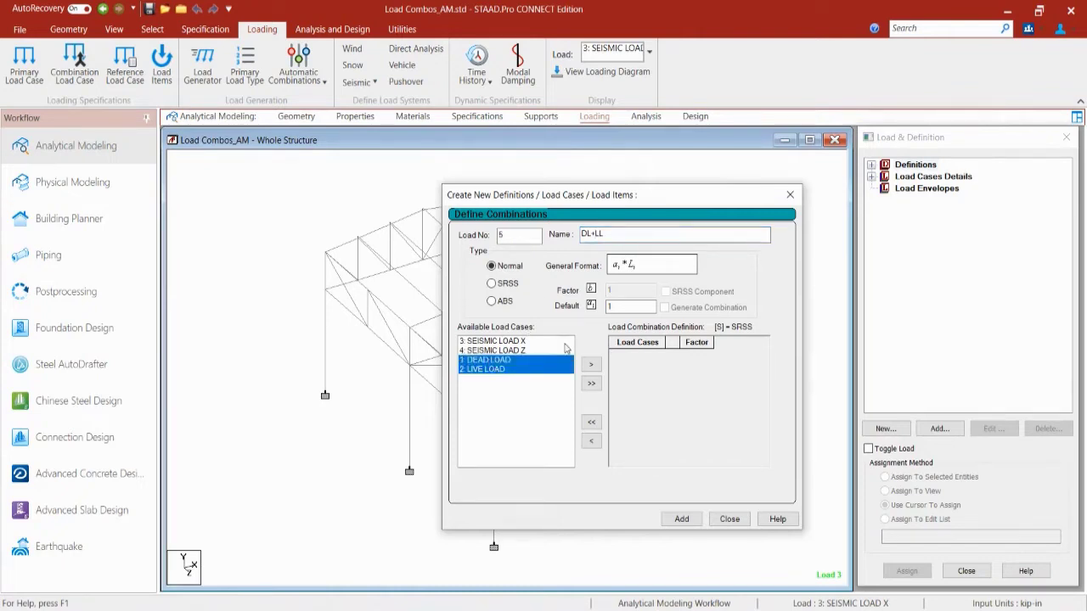
left_click(591, 364)
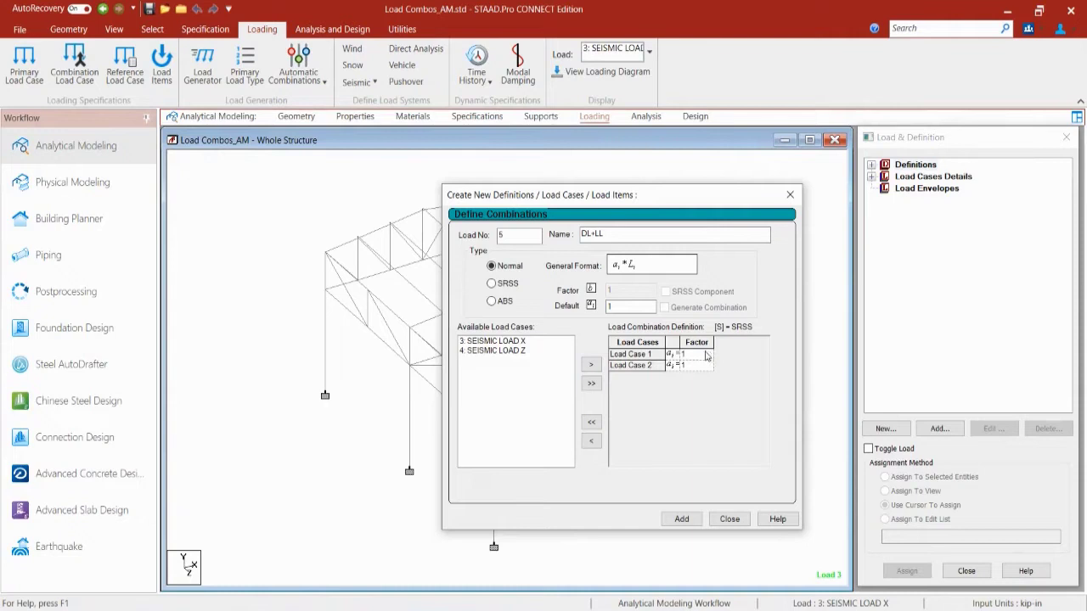
left_click(702, 355)
type("1.2")
left_click(700, 365)
type(".6")
left_click(680, 519)
left_click(727, 519)
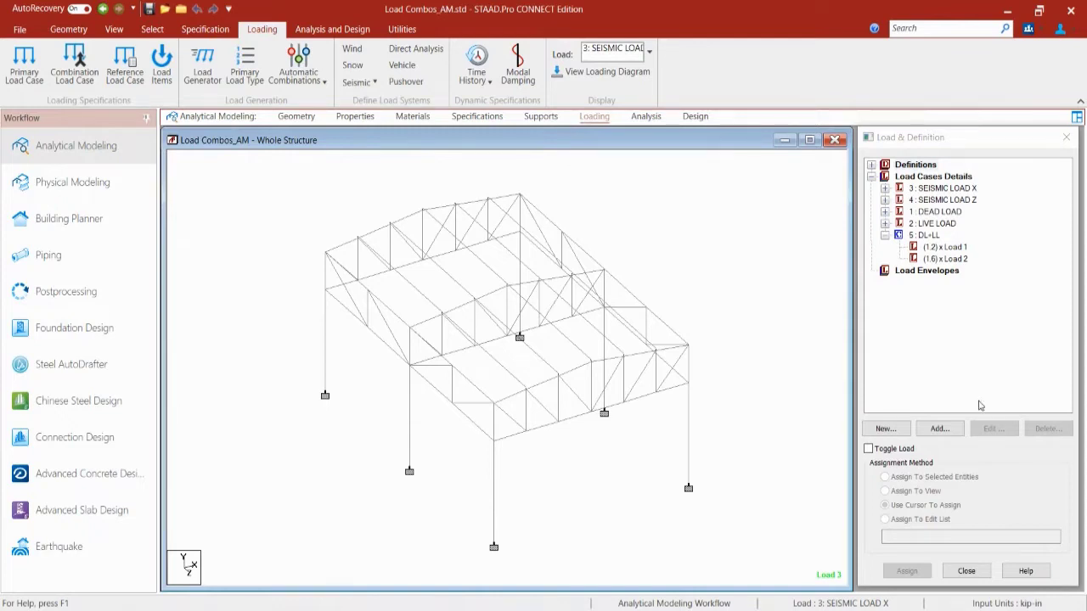
Step: Add primary load case 6 with the title 'DL+LL Repeat'
left_click(16, 64)
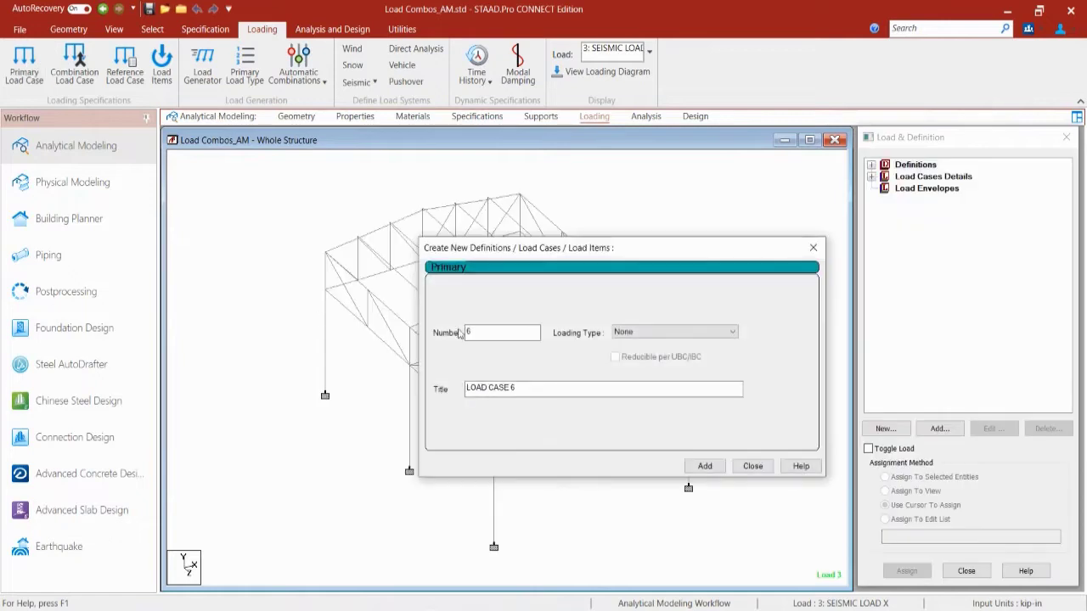
left_click_drag(534, 388, 463, 390)
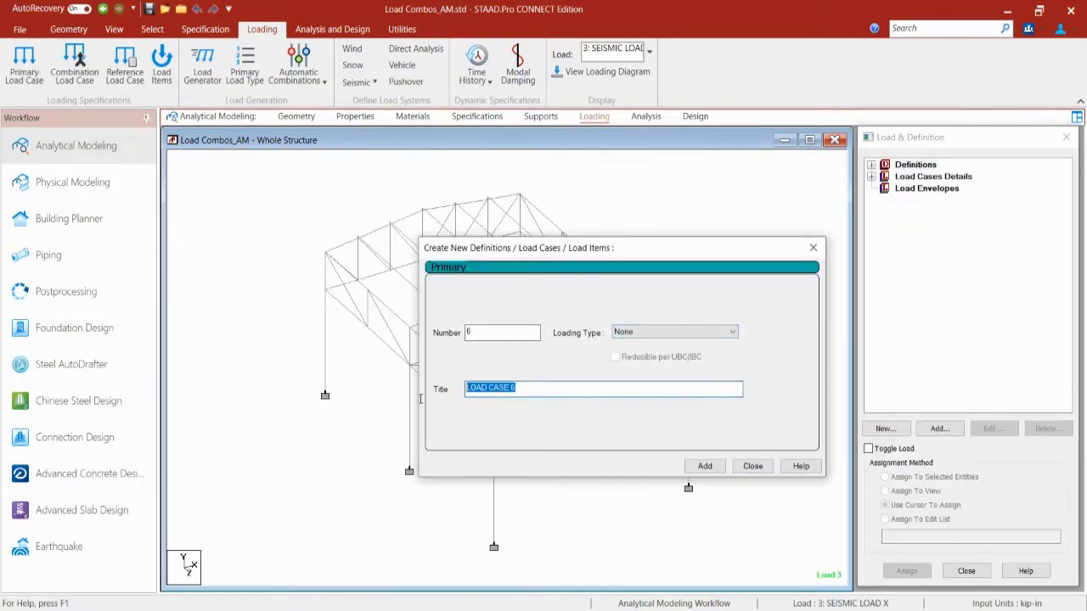
type("D")
type("L-")
type("LL Repeat")
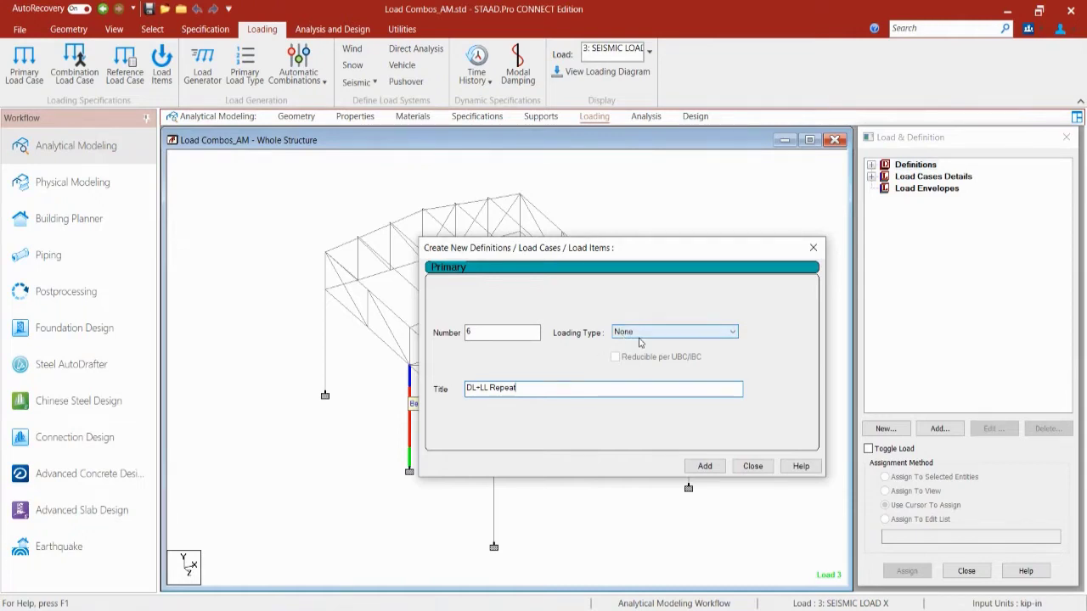
left_click(705, 467)
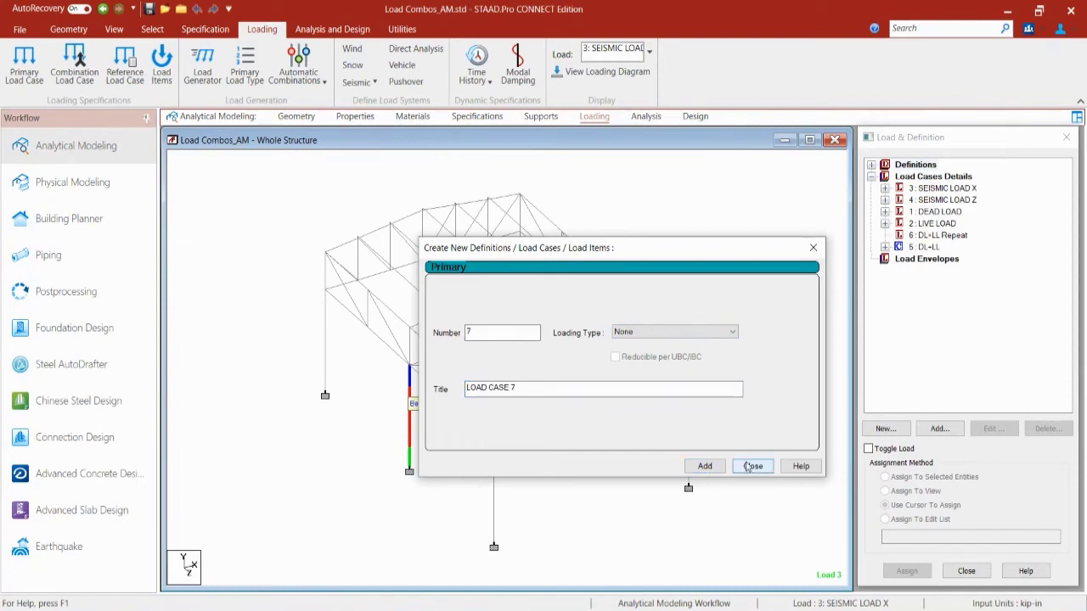
left_click(750, 466)
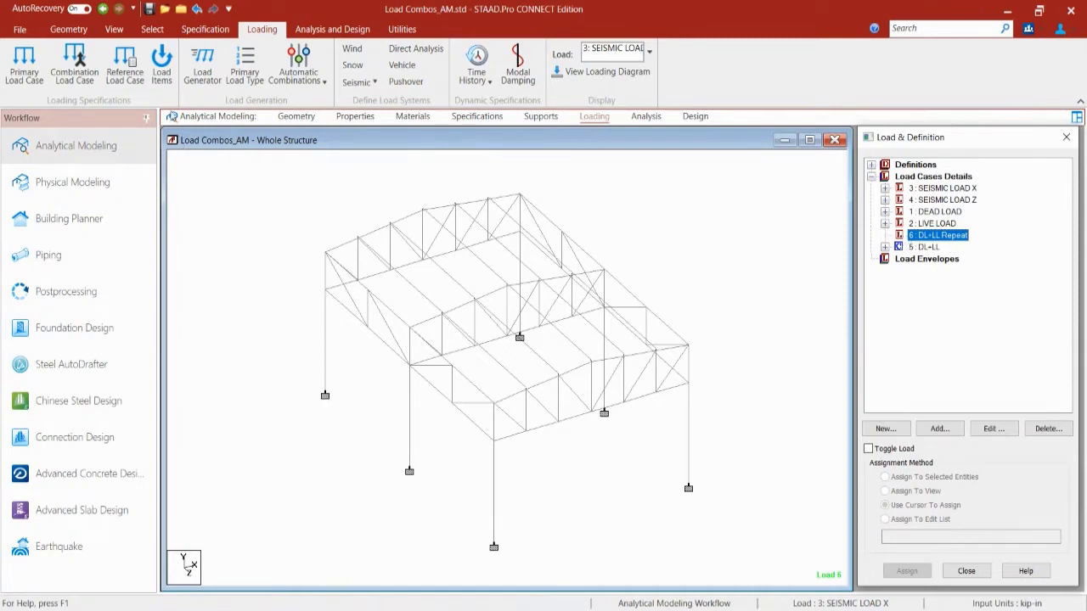
Step: Give load case 6 a repeat load of 1.2 × DEAD LOAD plus 1.6 × LIVE LOAD
left_click(163, 82)
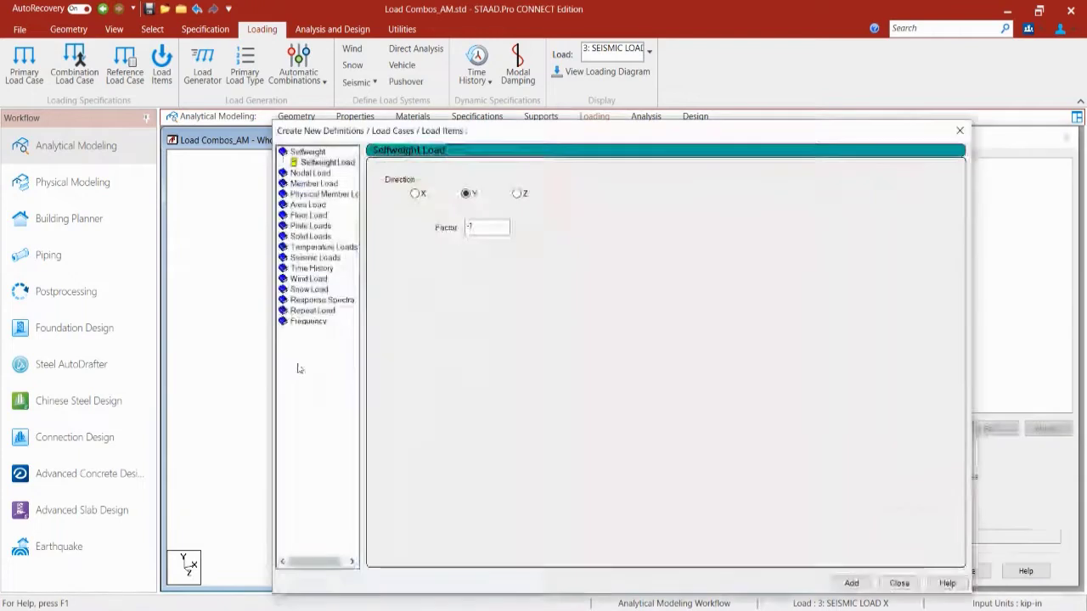
left_click(304, 311)
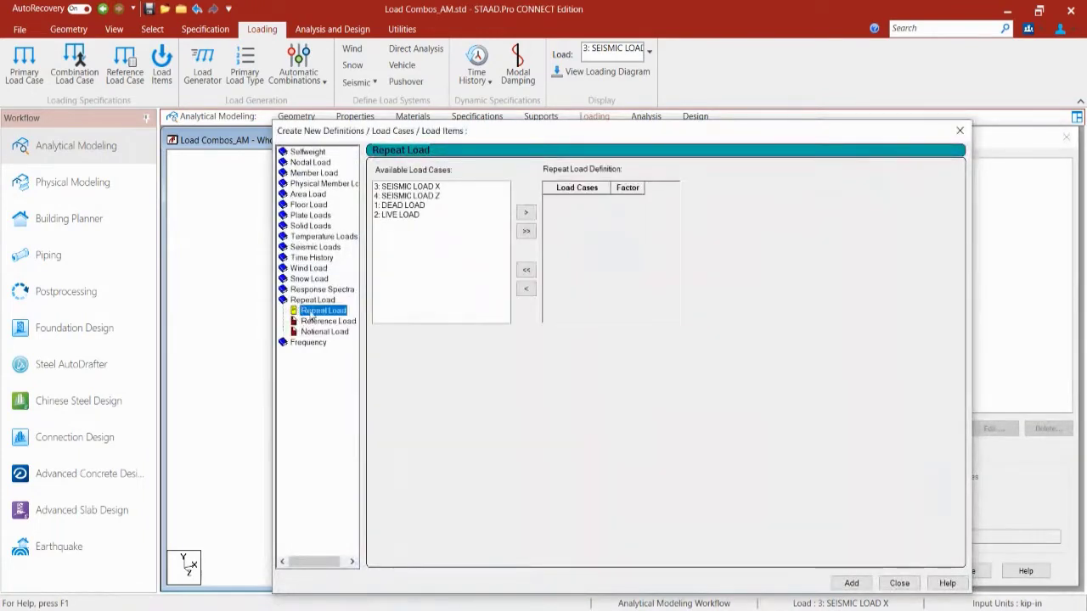
left_click(392, 214)
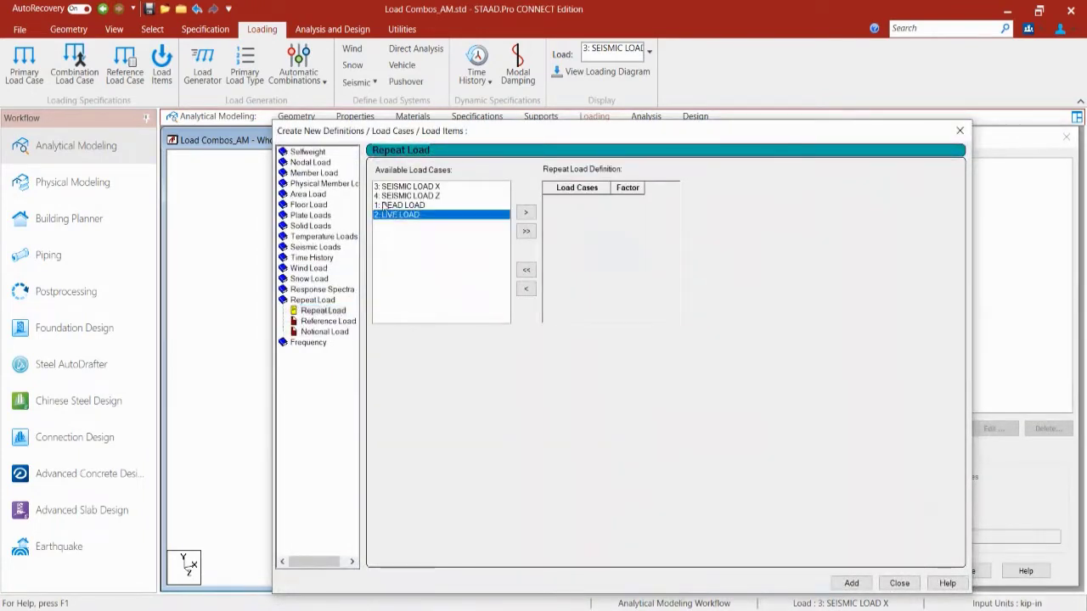
left_click(397, 206, "shift")
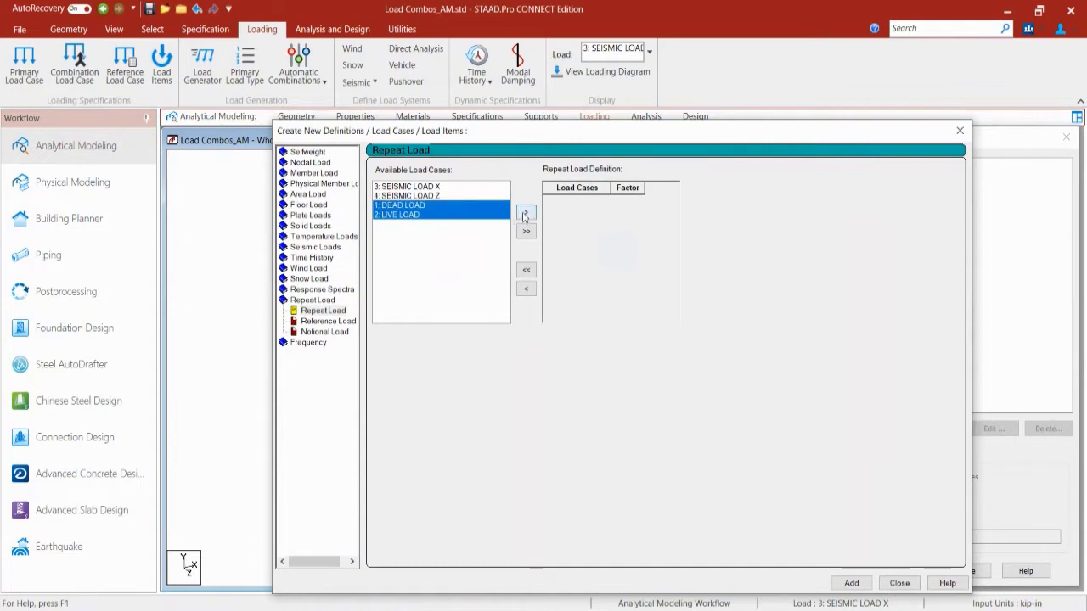
left_click(525, 213)
left_click(626, 201)
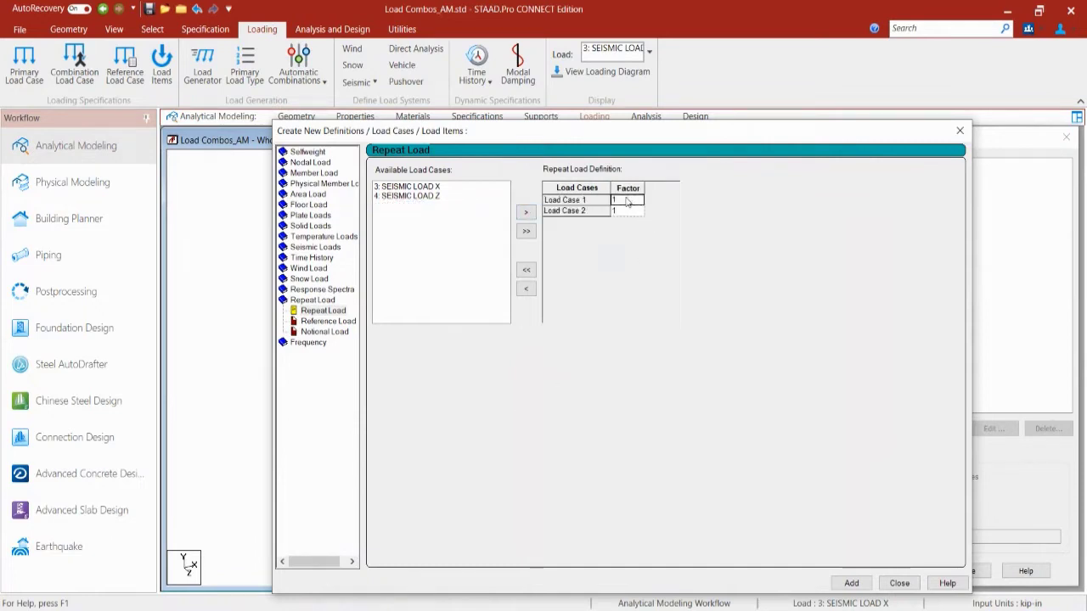
type(".2")
left_click(625, 211)
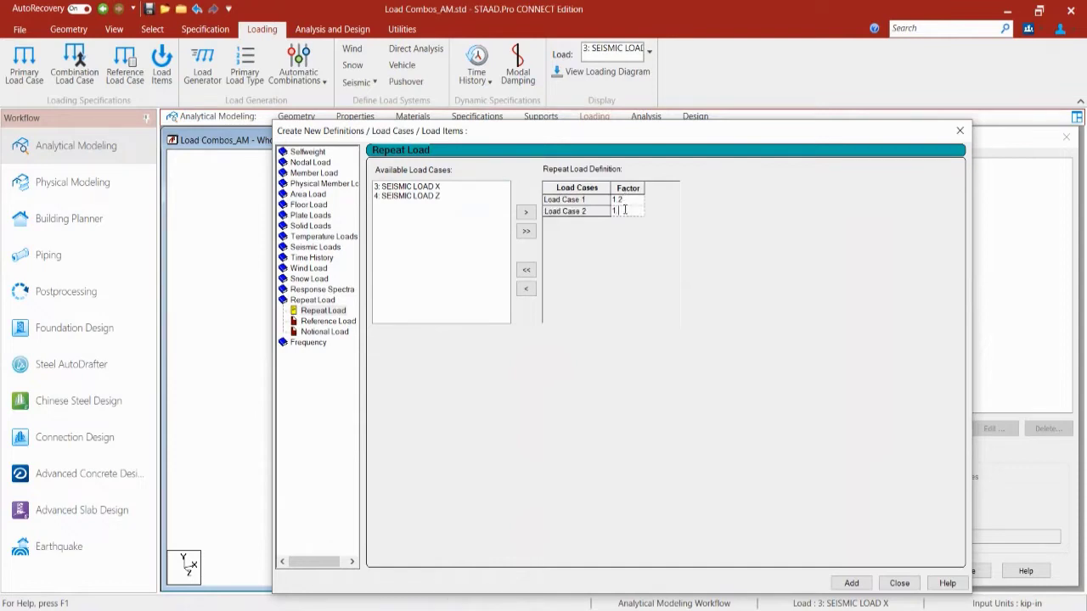
type(".6")
left_click(852, 583)
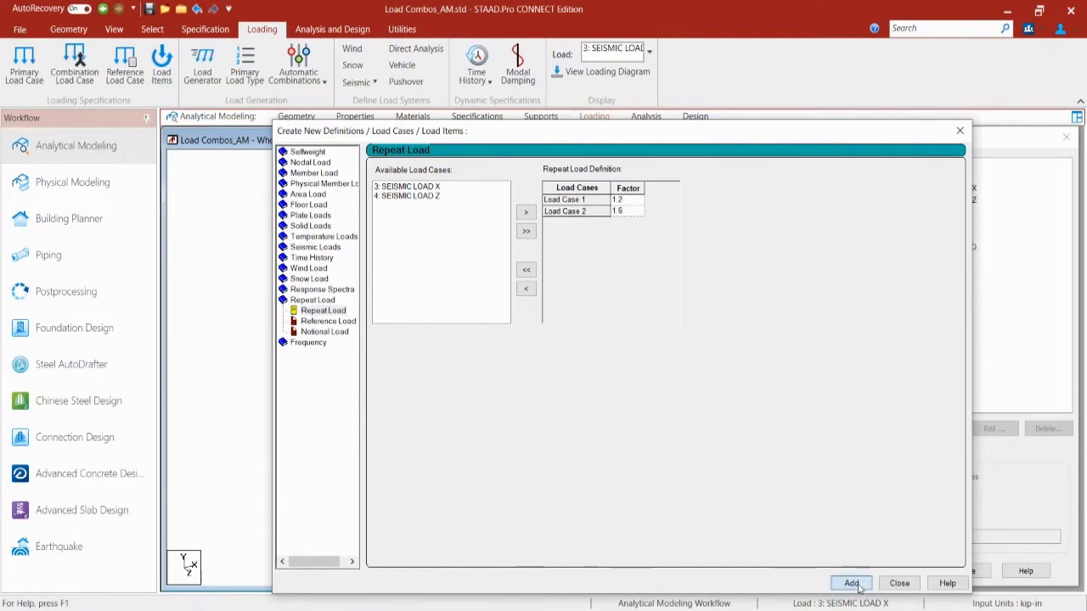
left_click(899, 583)
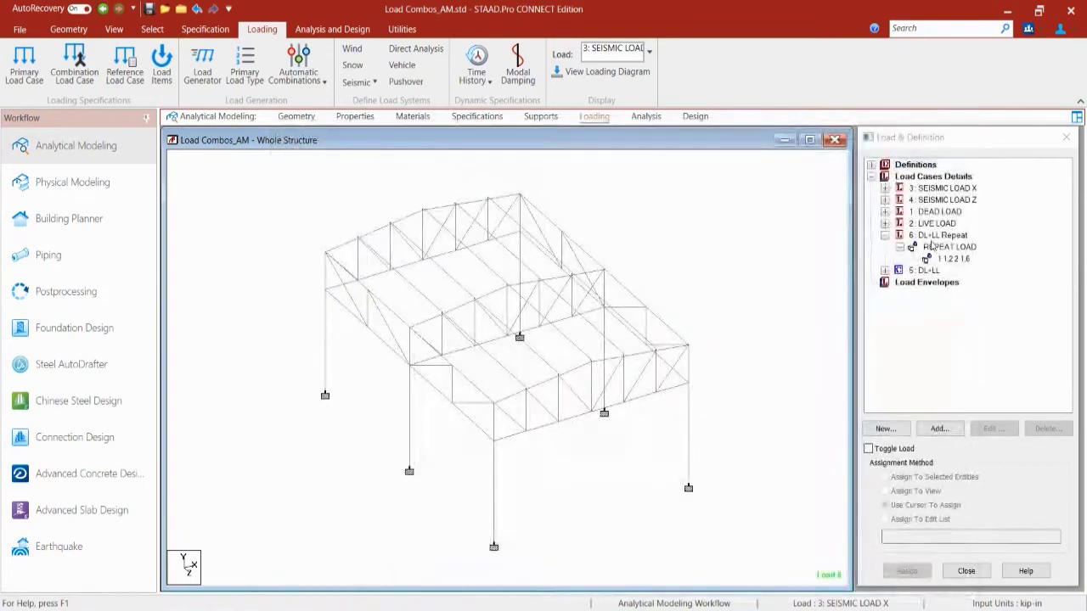
Step: Expand 5: DL+LL to show its 1.2 and 1.6 factors, then select 1: DEAD LOAD
left_click(884, 270)
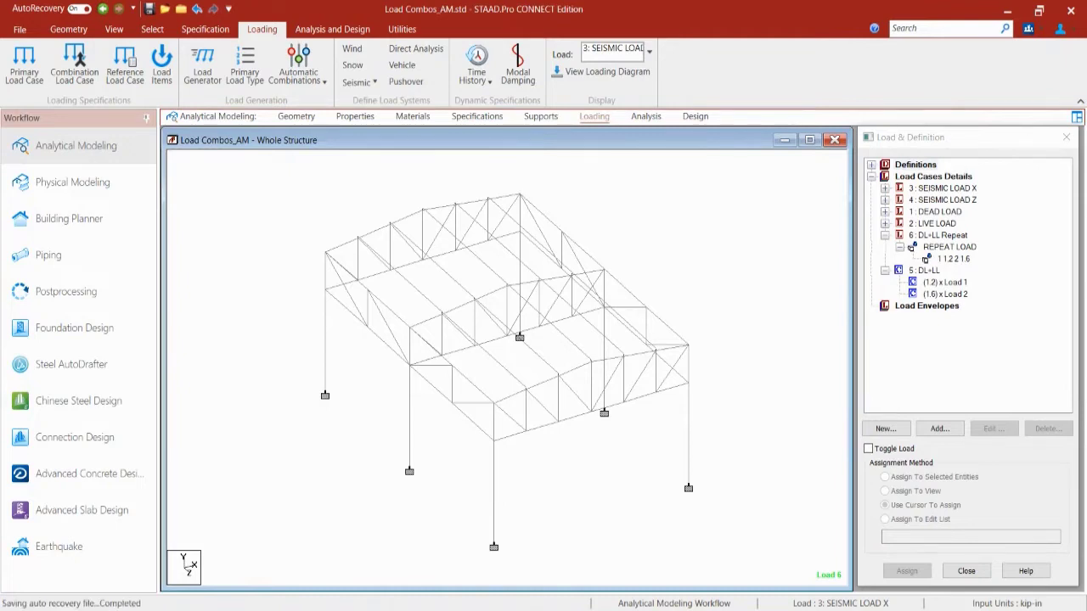
left_click(939, 213)
Step: Review the DEAD LOAD case's selfweight Y -1 and uniform GY member load
double_click(939, 212)
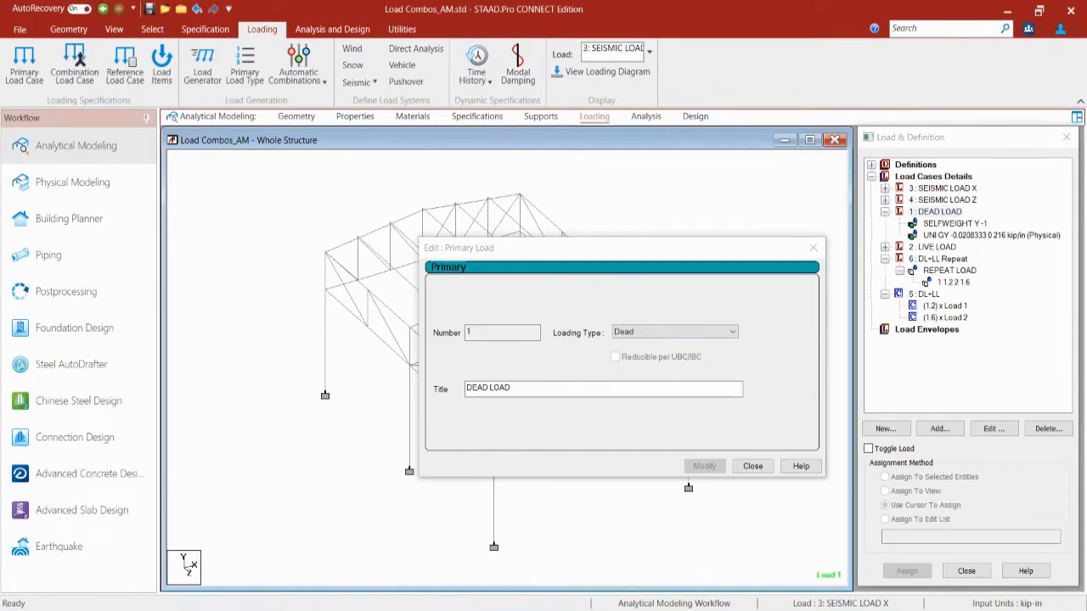
left_click(752, 466)
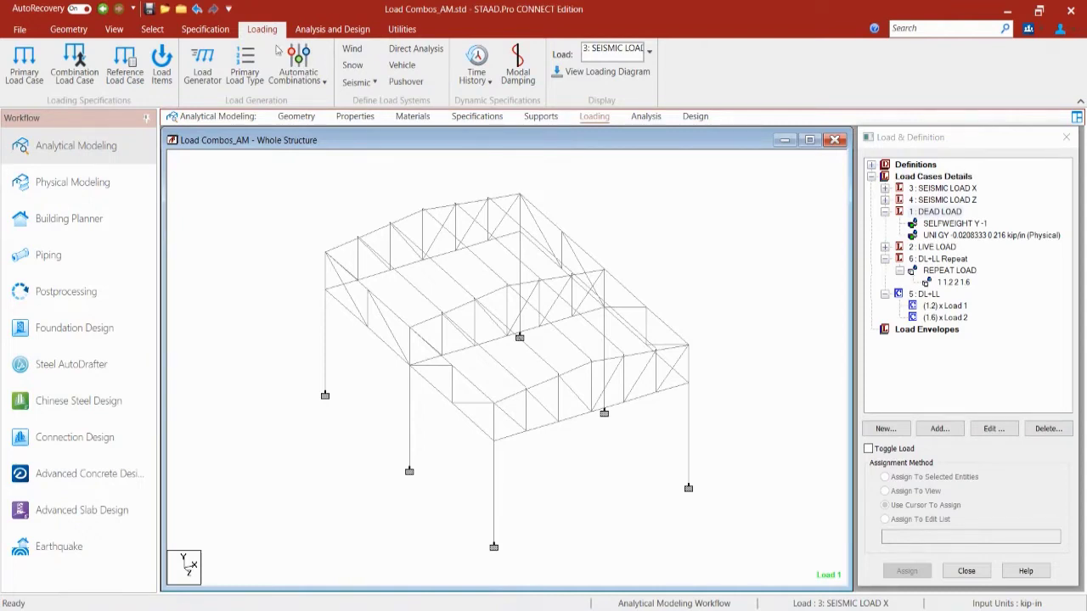
left_click(291, 75)
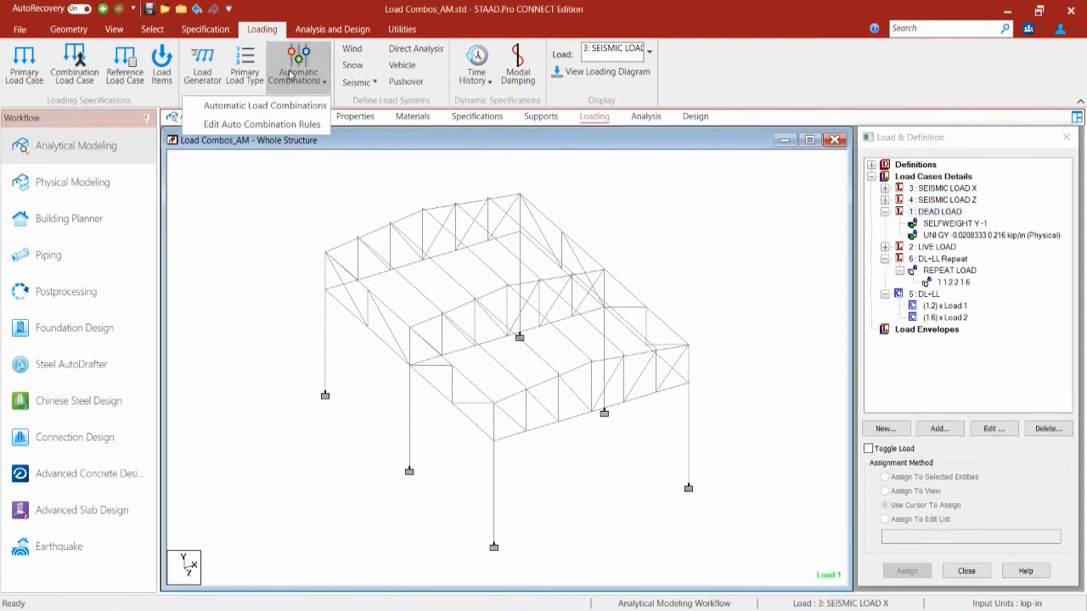
Step: Set automatic load combinations to AISC:360-2010, PUBLIC category, generated as repeat load cases
left_click(241, 106)
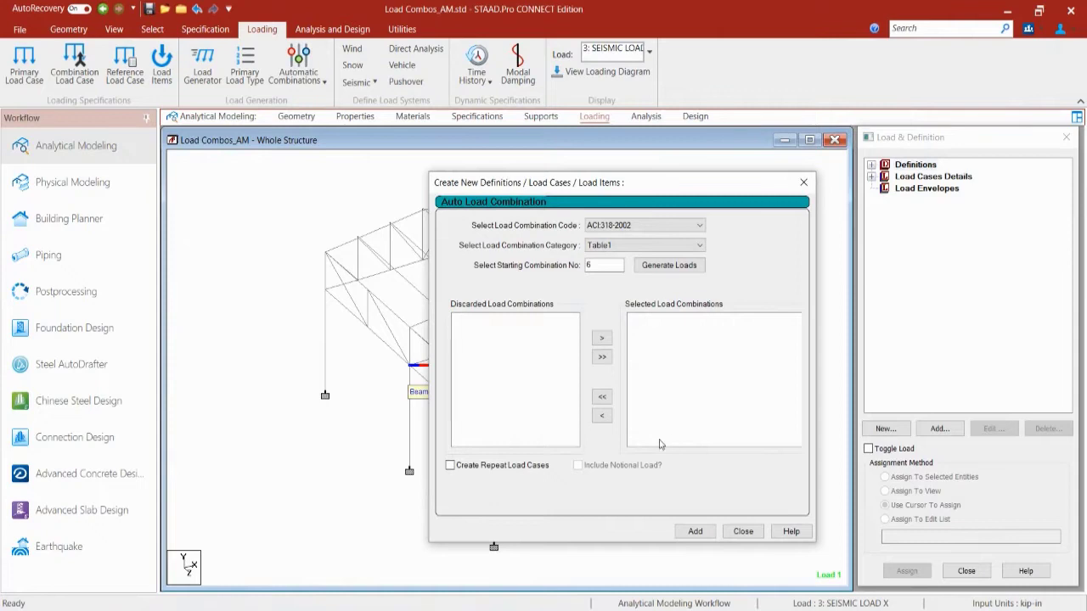
left_click(603, 225)
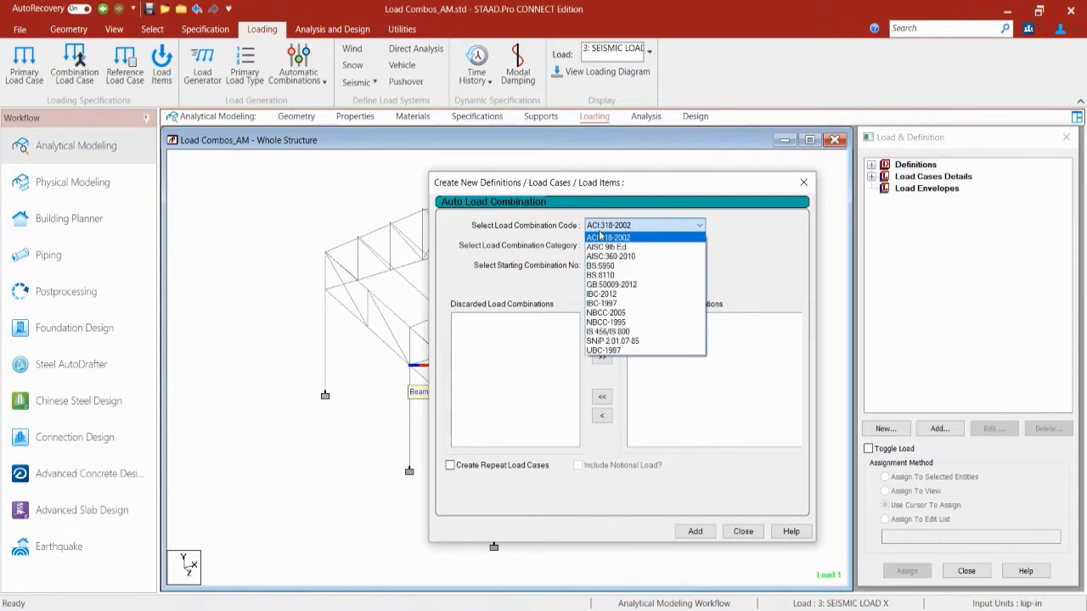
left_click(608, 257)
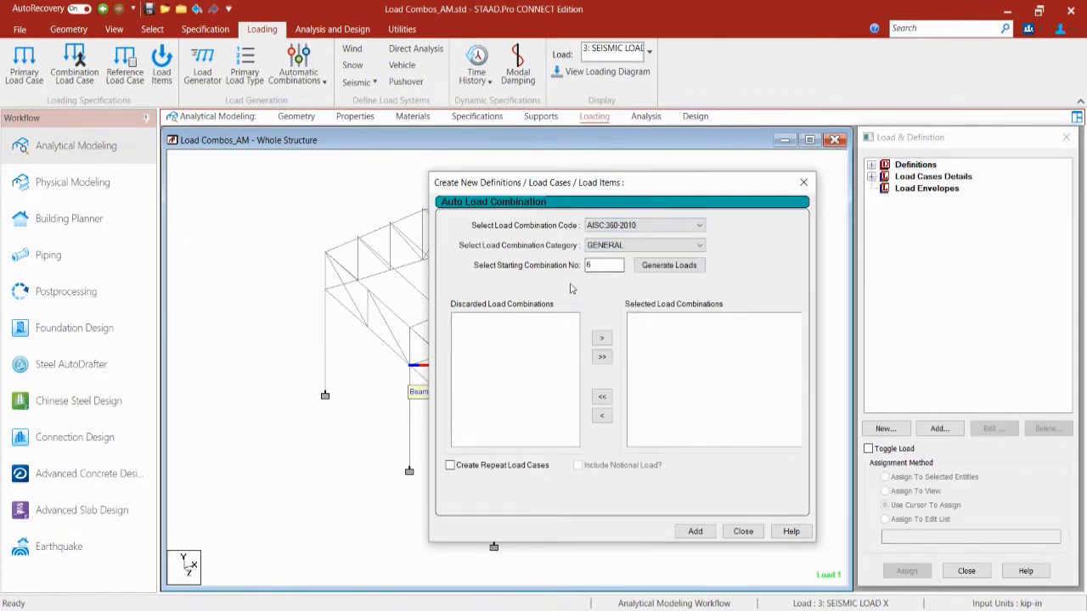
left_click(629, 246)
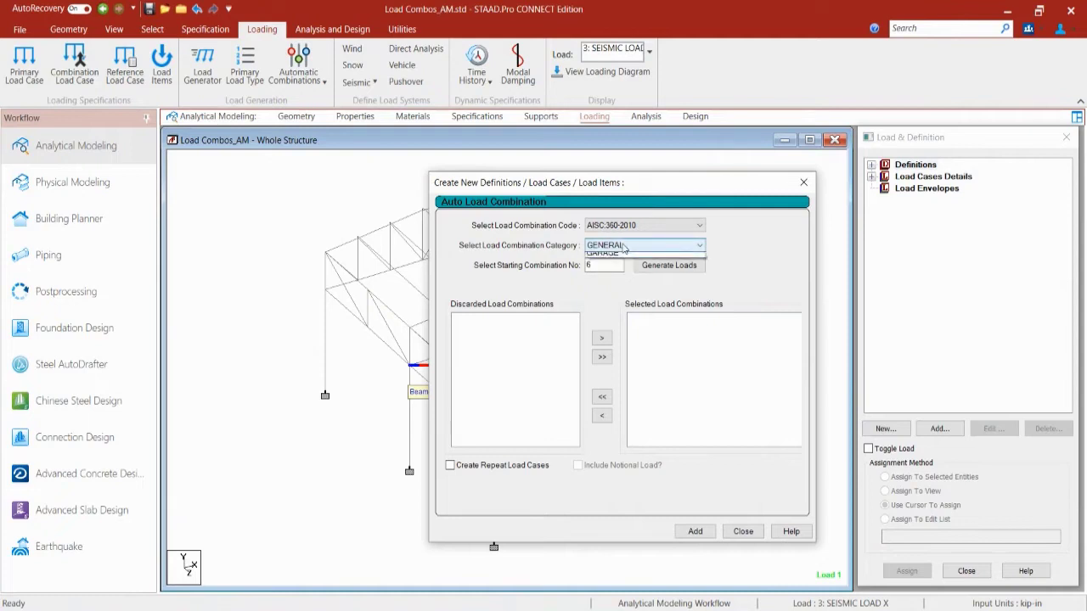
left_click(612, 267)
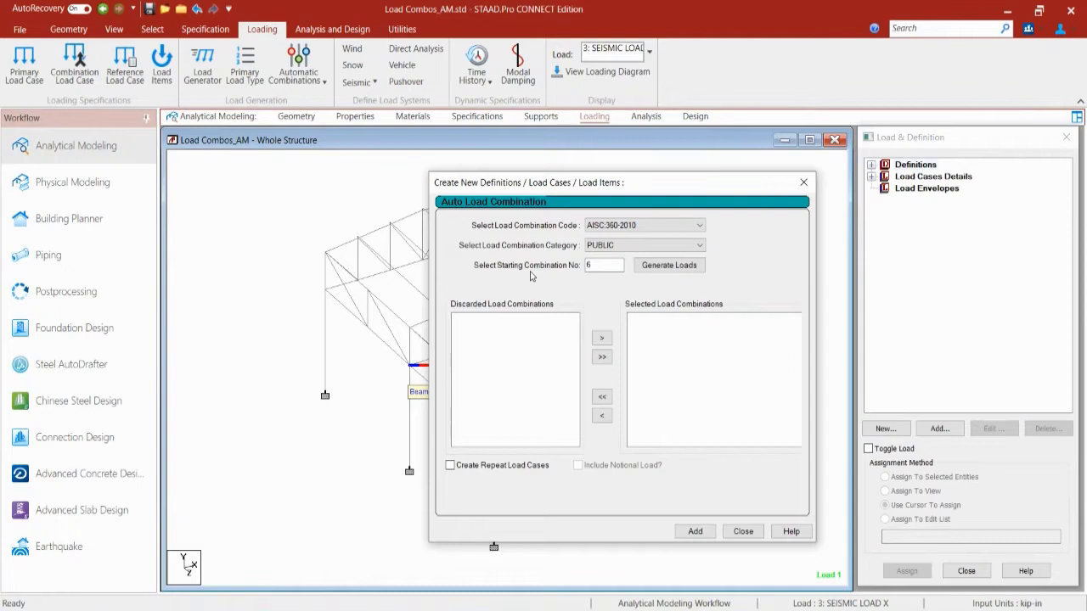
left_click(450, 466)
Step: Generate the AISC:360-2010 PUBLIC combinations and add them to the model as repeat load cases
left_click(659, 273)
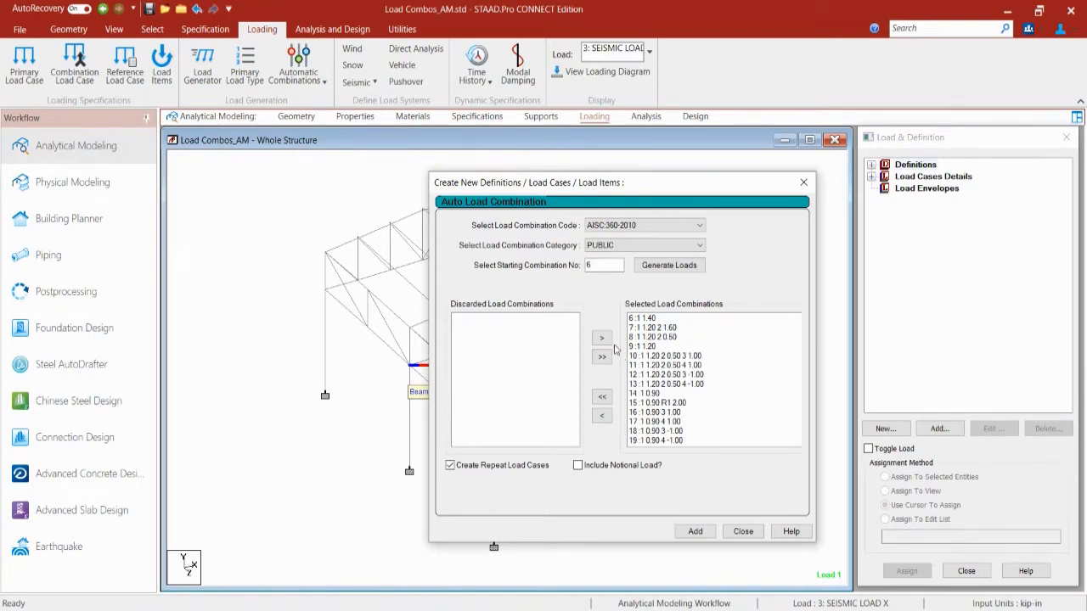
left_click(695, 533)
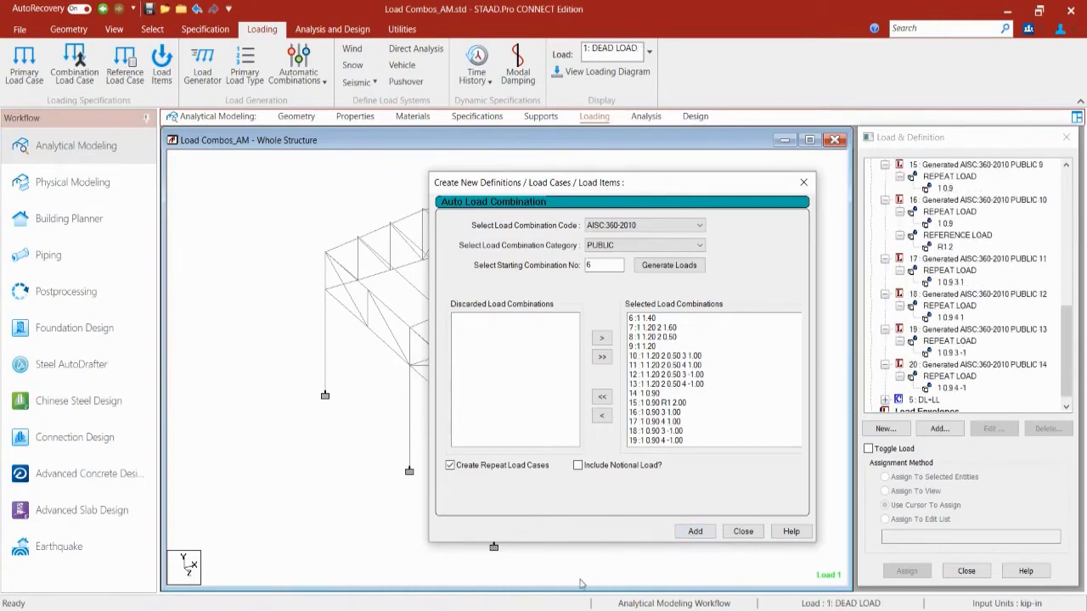
left_click(743, 531)
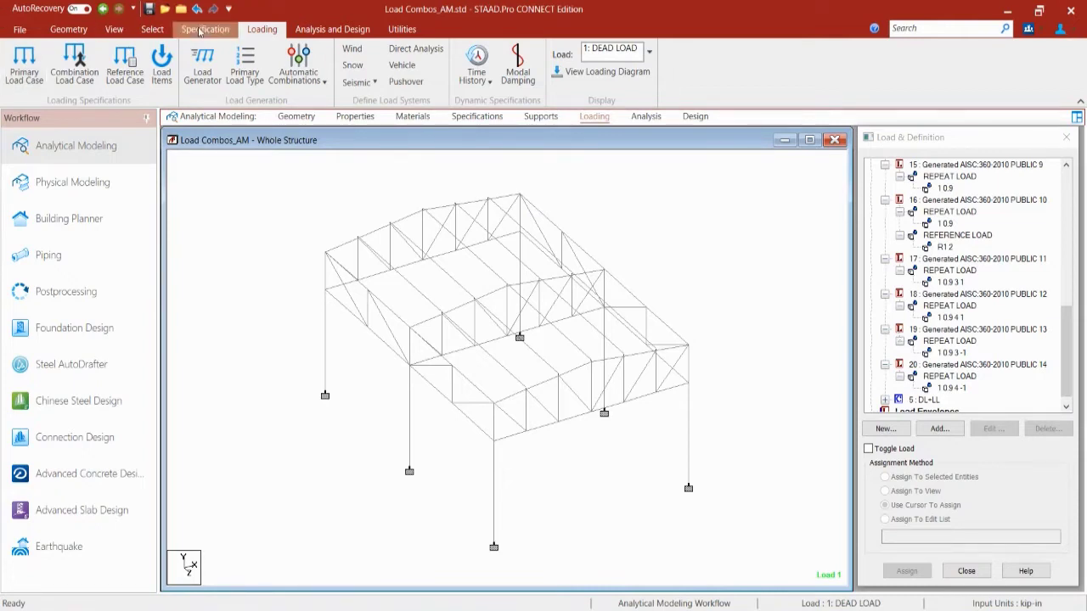
Step: Save the model, confirming Save at the 'Structure has been modified' warning
left_click(148, 8)
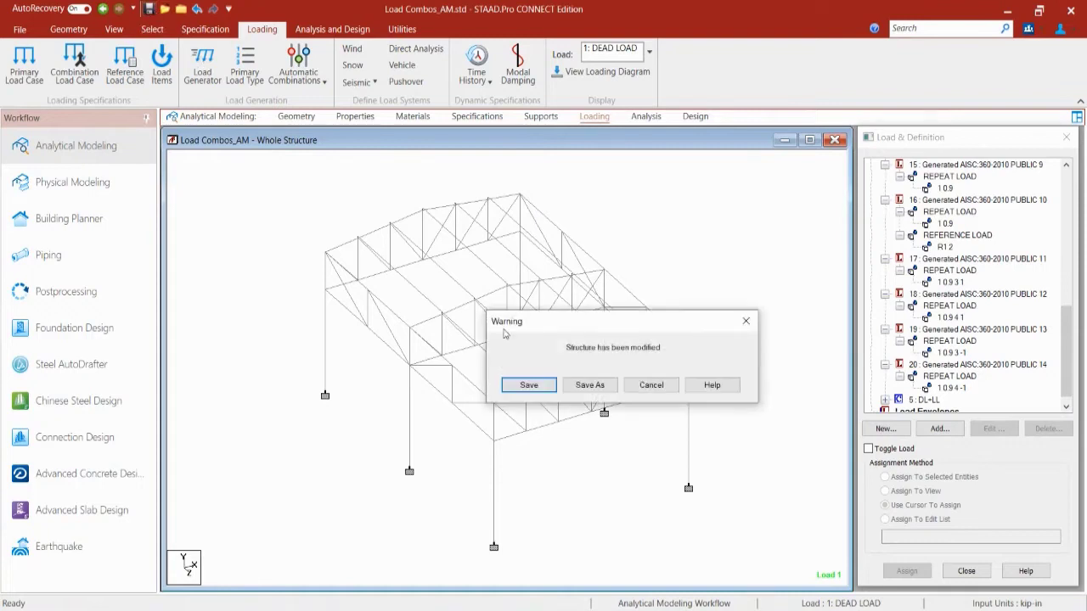
left_click(517, 382)
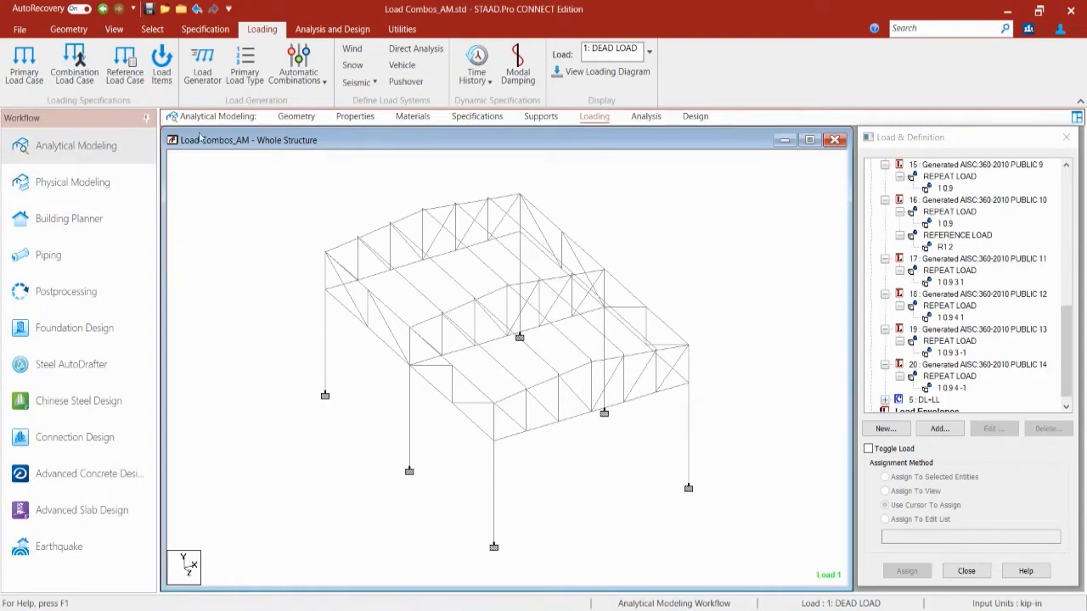
Step: Open the loading rule tables and display the AISC:360-2010 PUBLIC category rules
left_click(297, 81)
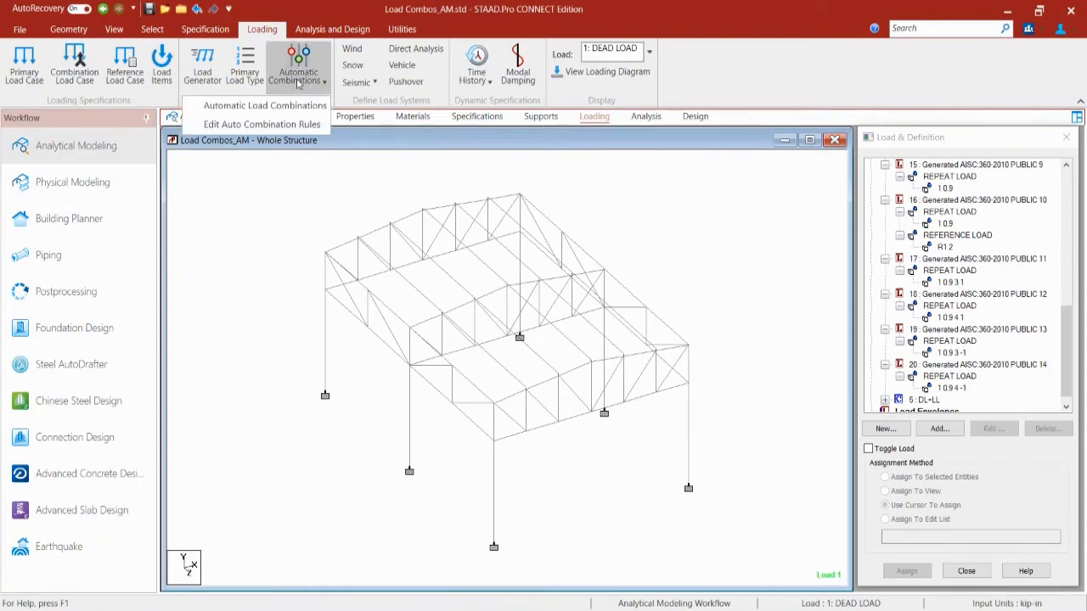
left_click(255, 128)
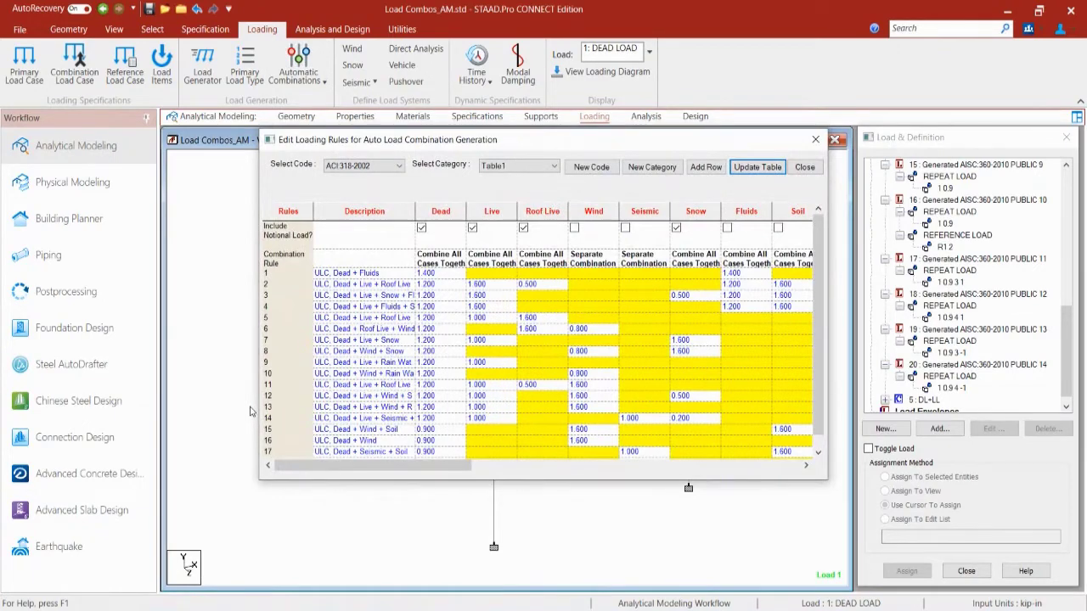
left_click(368, 168)
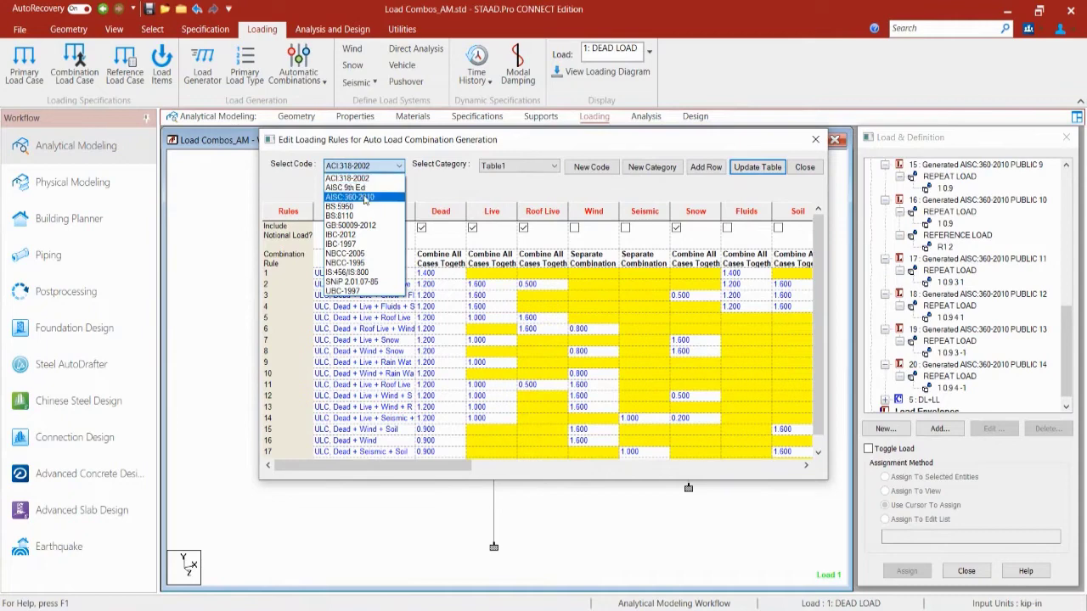
left_click(365, 197)
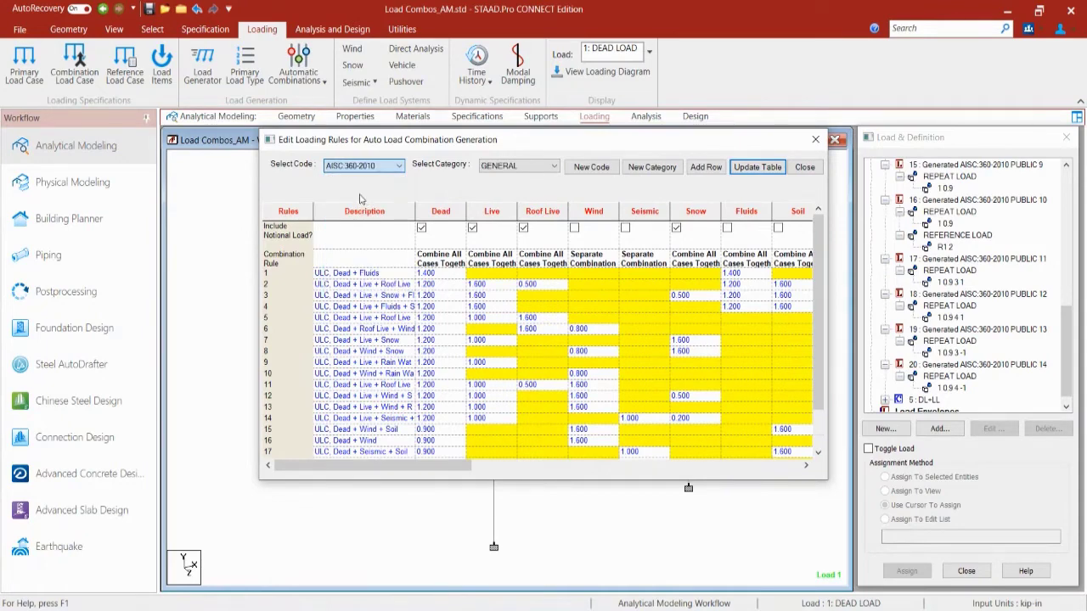
left_click(518, 167)
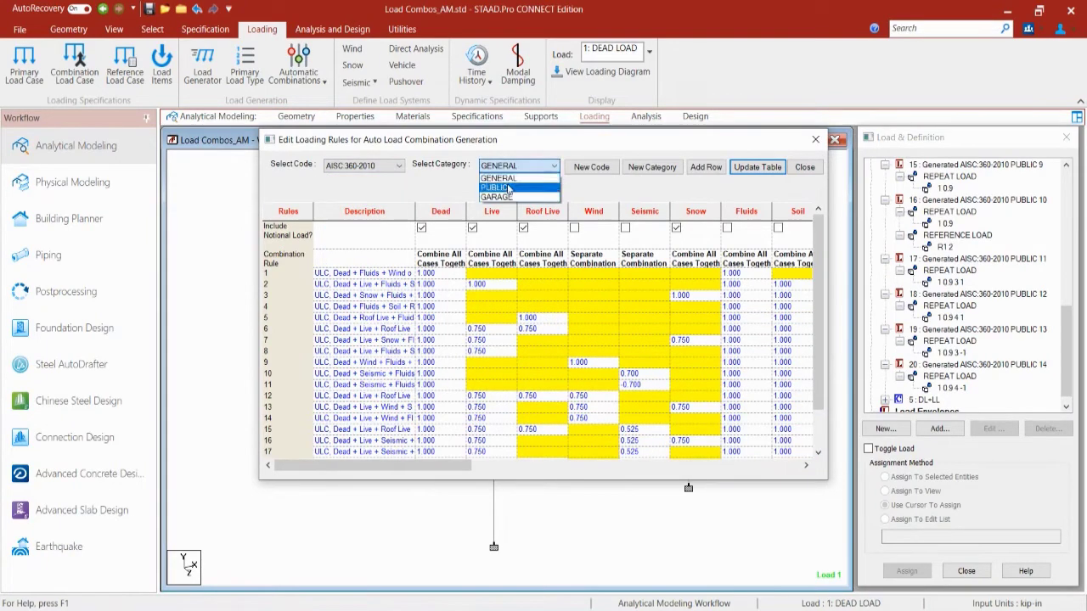
left_click(508, 185)
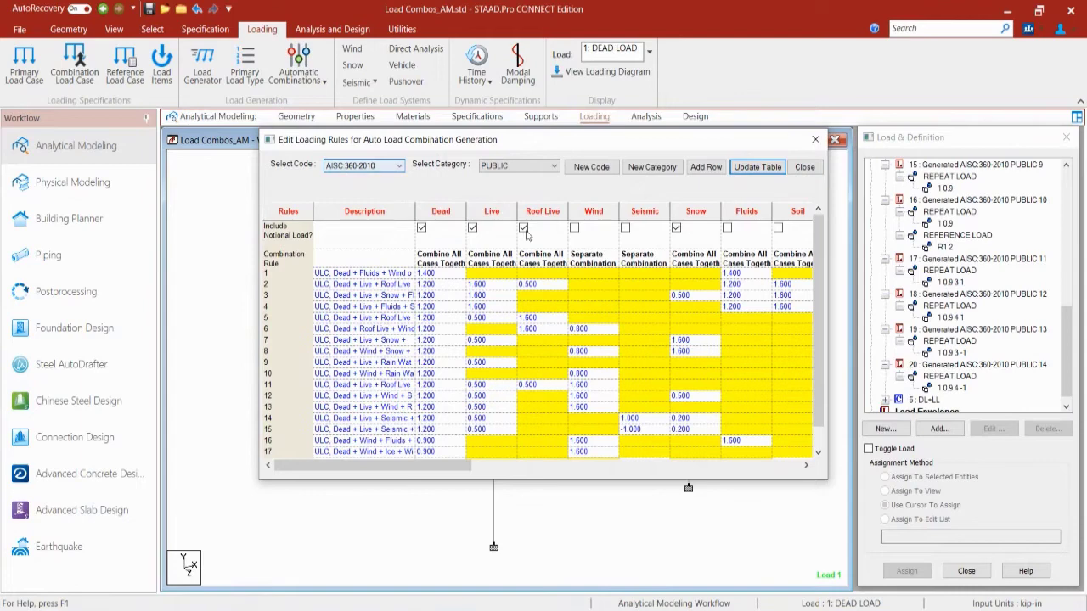
Step: Compare the PUBLIC and GARAGE category rule tables, finishing on PUBLIC
left_click(531, 166)
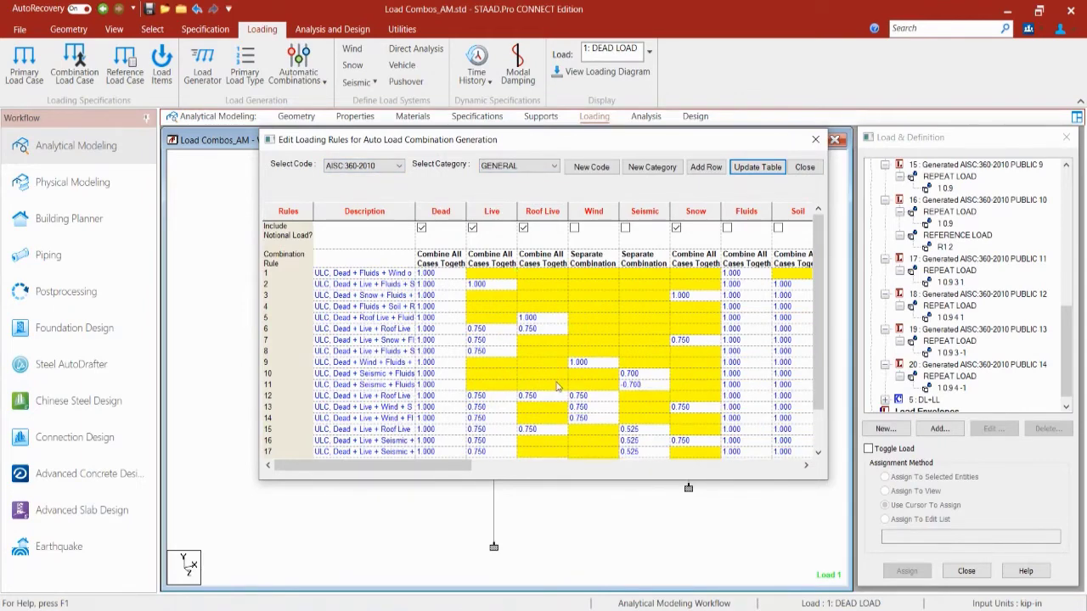
left_click(554, 165)
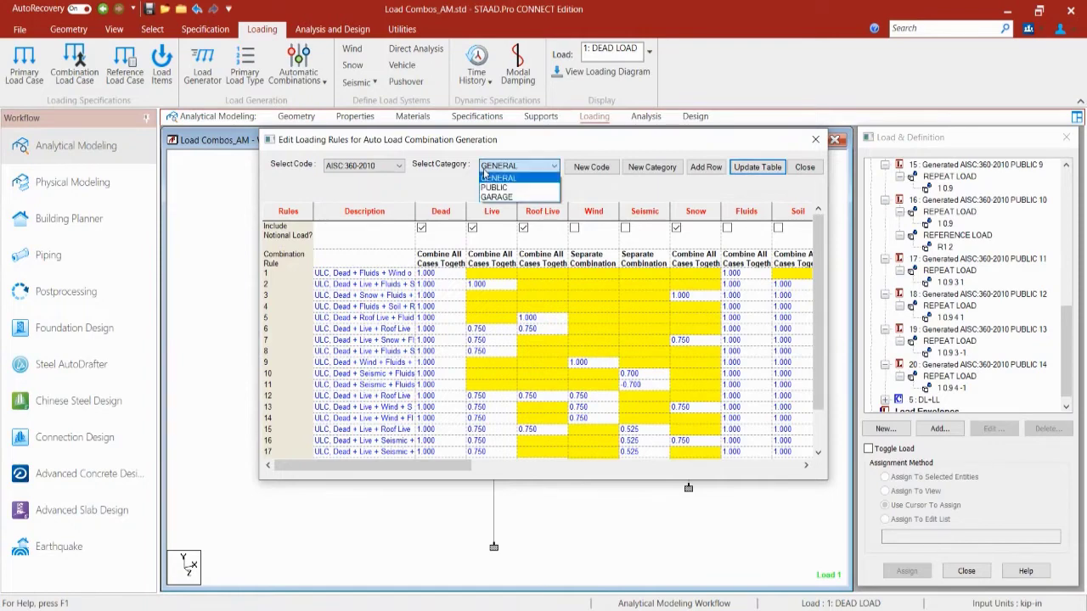
left_click(510, 185)
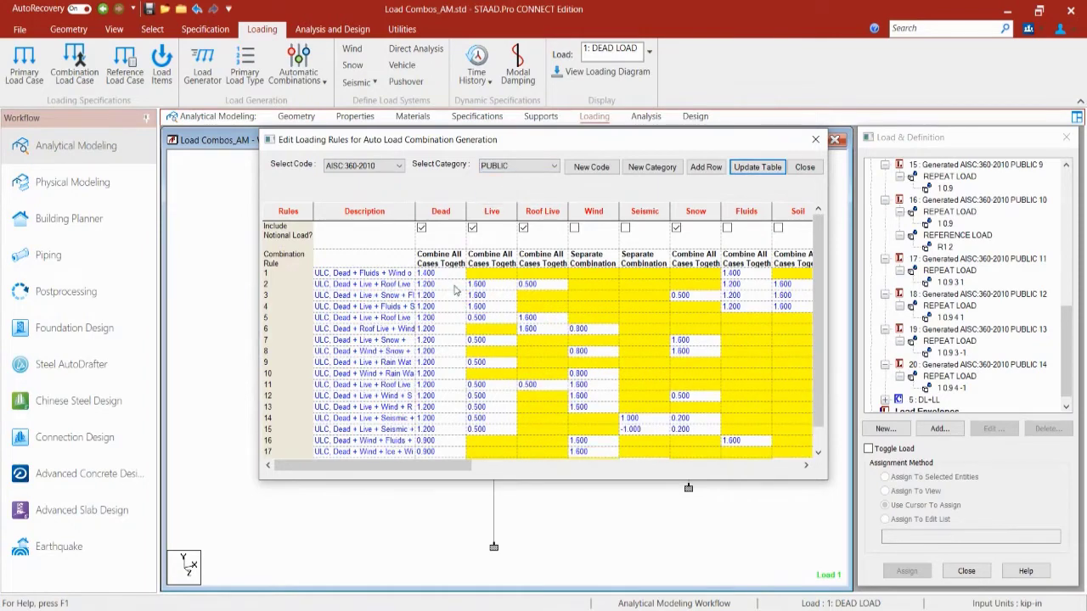
left_click(497, 167)
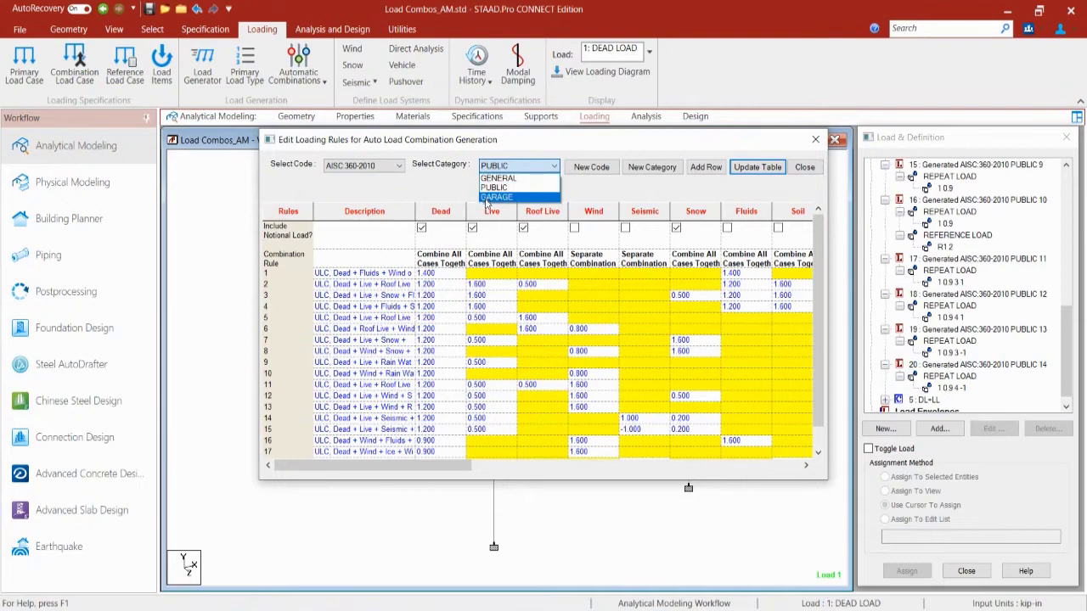
left_click(489, 196)
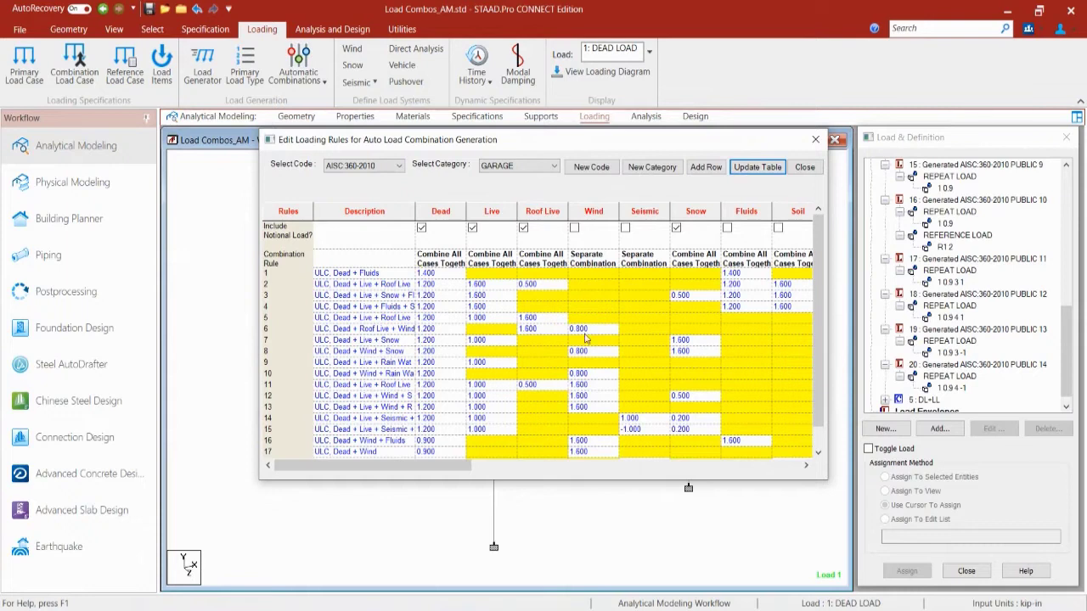
left_click(518, 166)
left_click(507, 187)
left_click(520, 165)
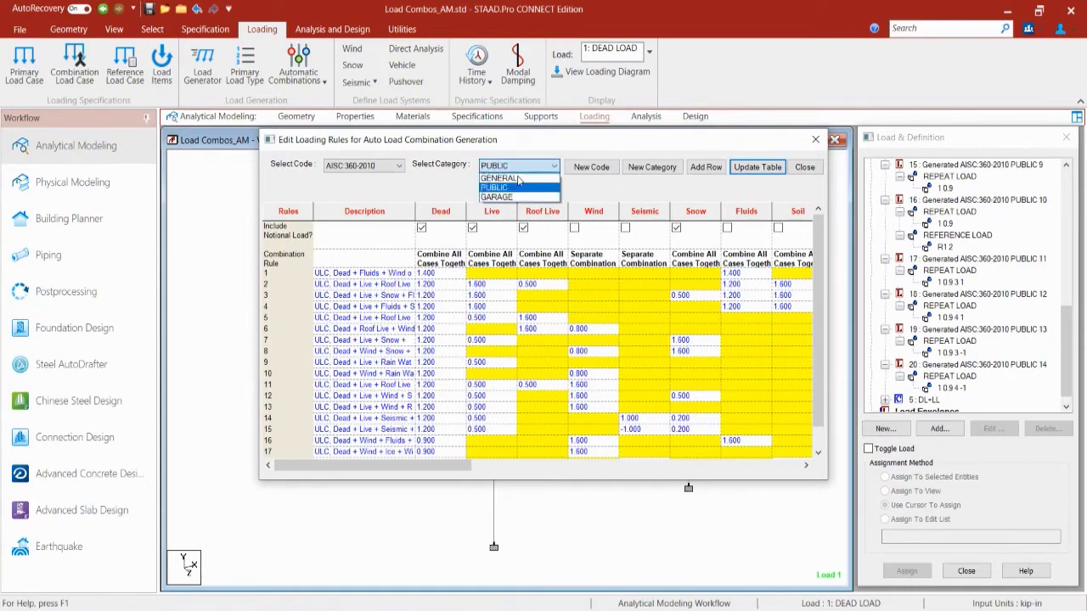
left_click(518, 198)
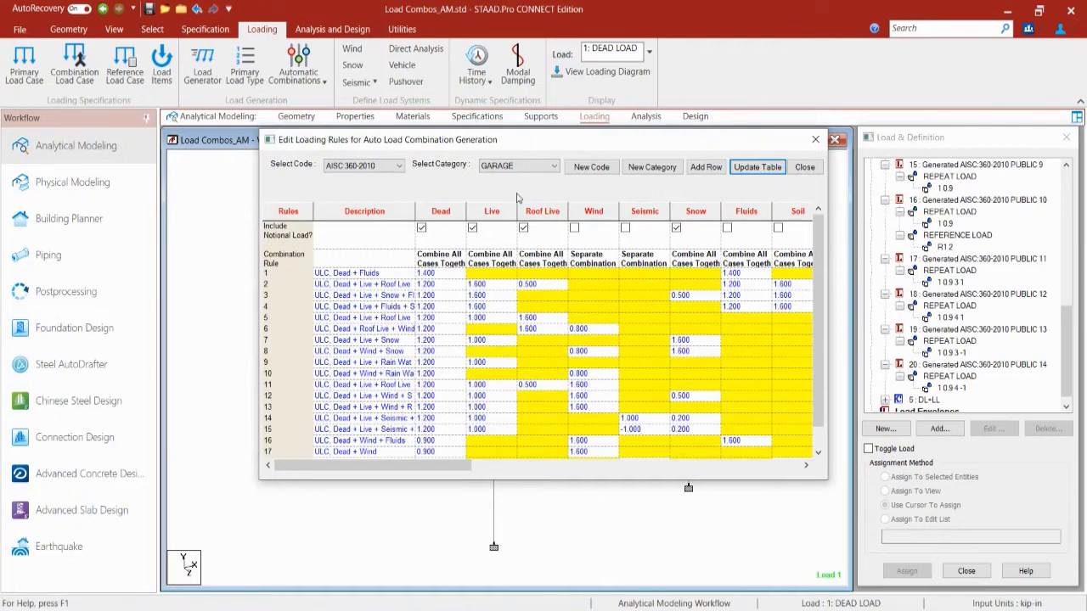
left_click(547, 168)
left_click(503, 187)
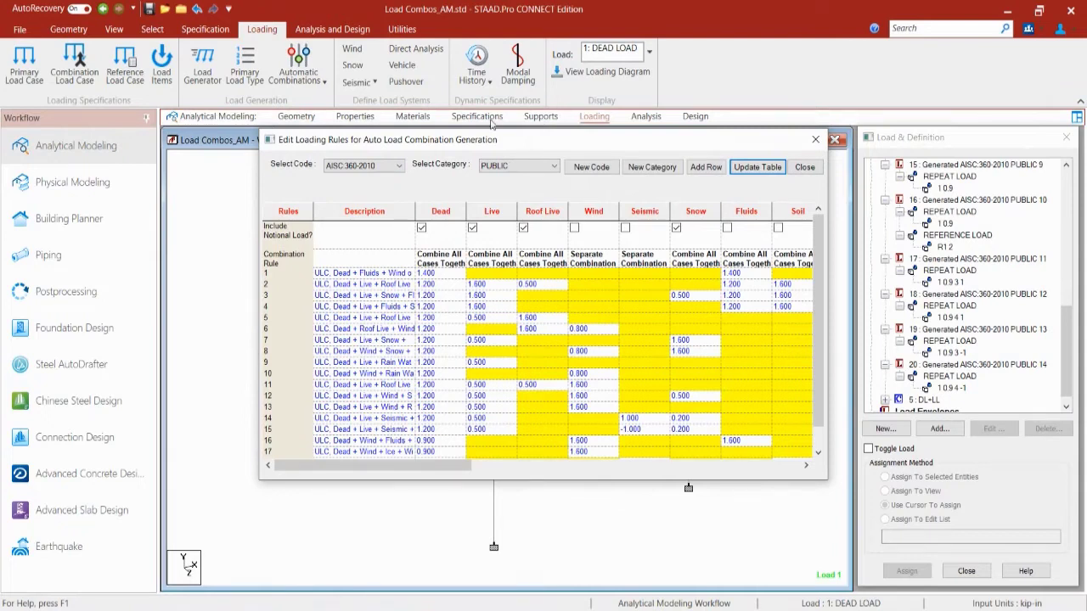
left_click(397, 166)
left_click(398, 167)
Step: Close the Edit Loading Rules dialog
left_click(816, 140)
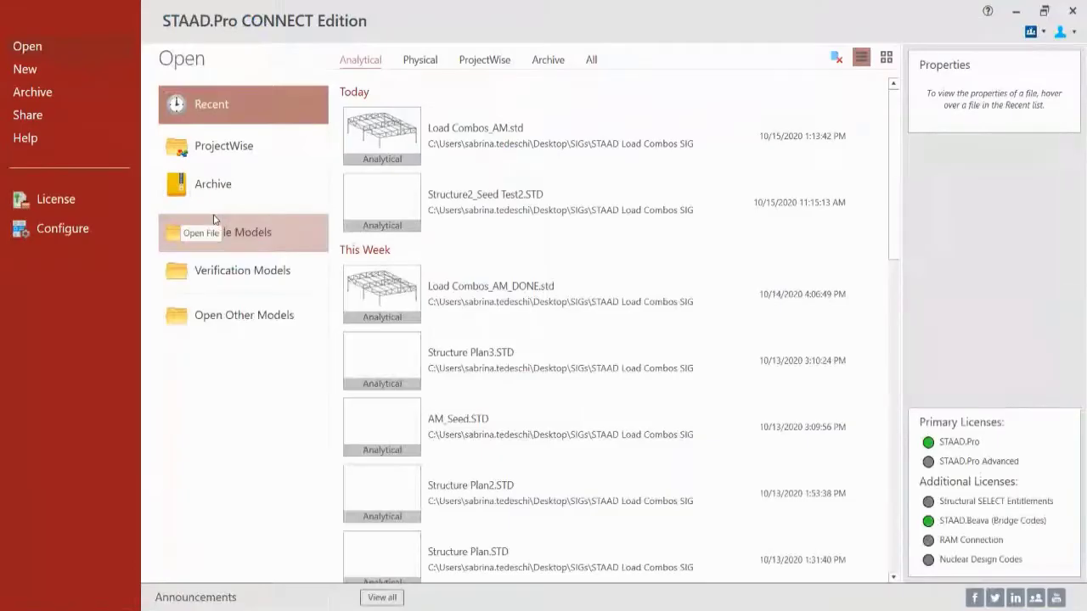
Step: Open Load Combos_SPPM.std from the recent Physical models list
left_click(421, 61)
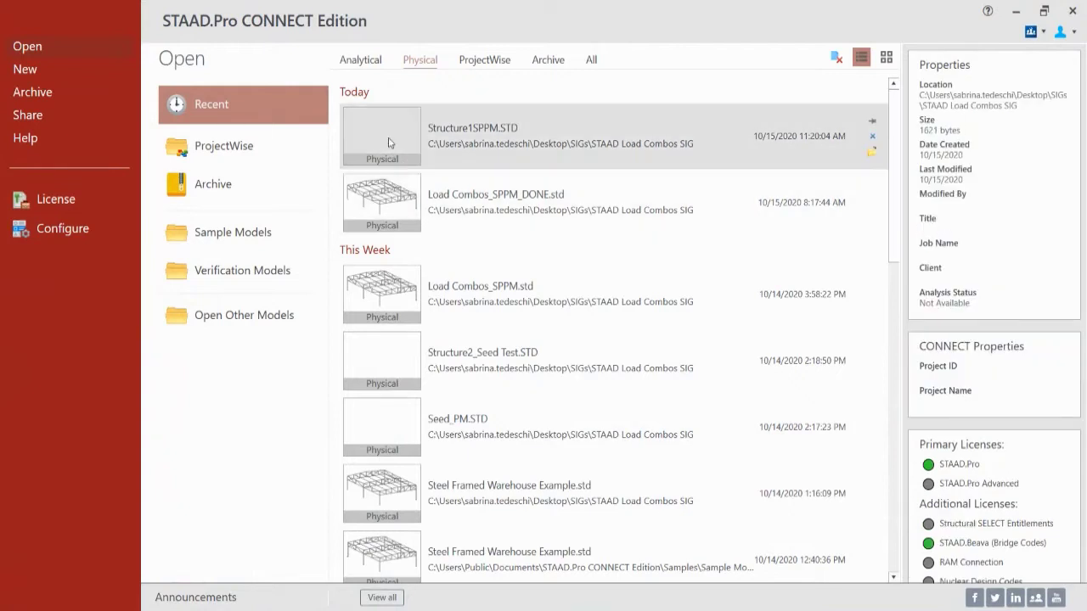
left_click(386, 290)
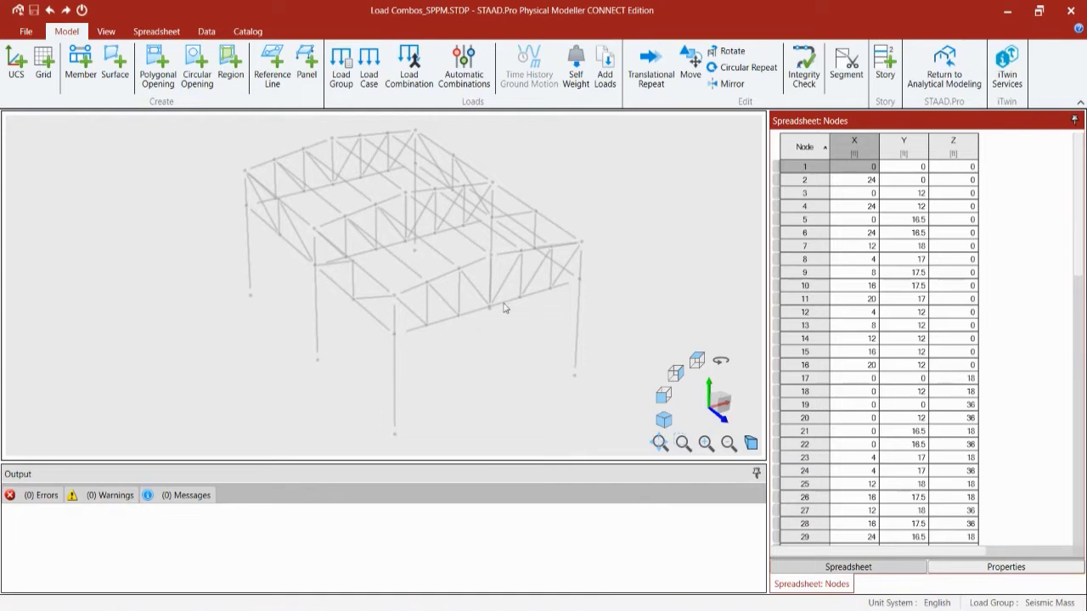
Step: Select a bottom-chord member of the front truss
left_click(478, 312)
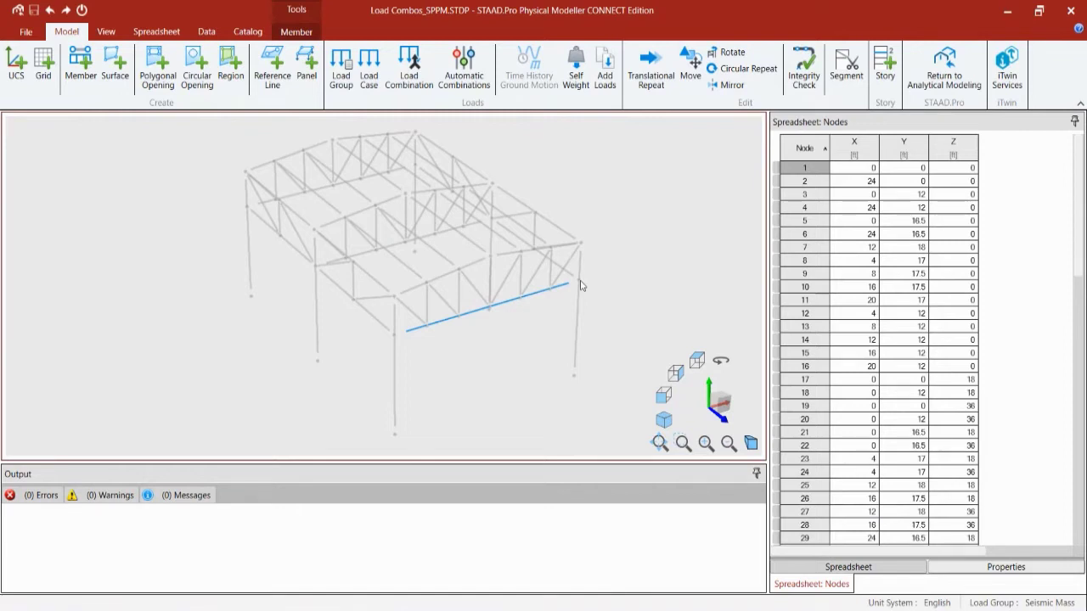
Step: Clear the member selection and bring up the Spreadsheet tools
left_click(621, 270)
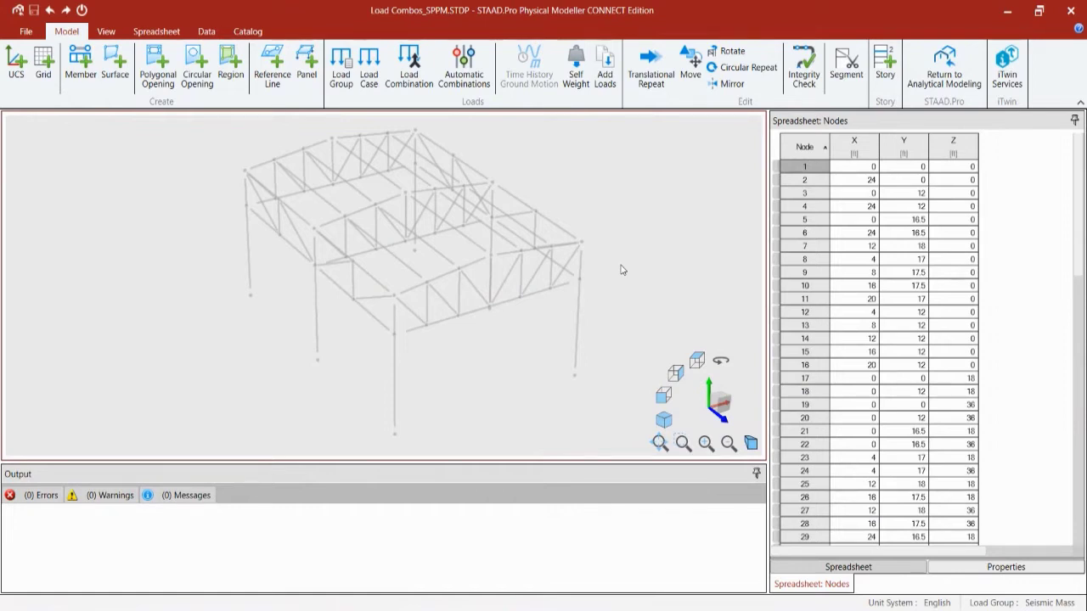
left_click(151, 31)
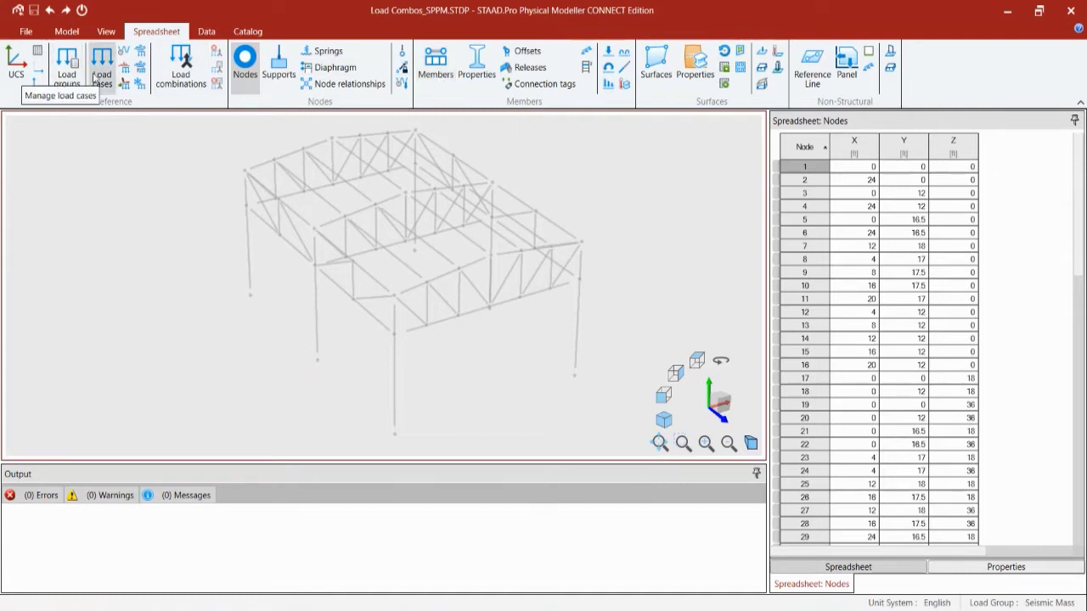
Step: Review the Load cases, Seismic Load Cases and Load groups tables, ending on the empty Load Combinations table
left_click(97, 75)
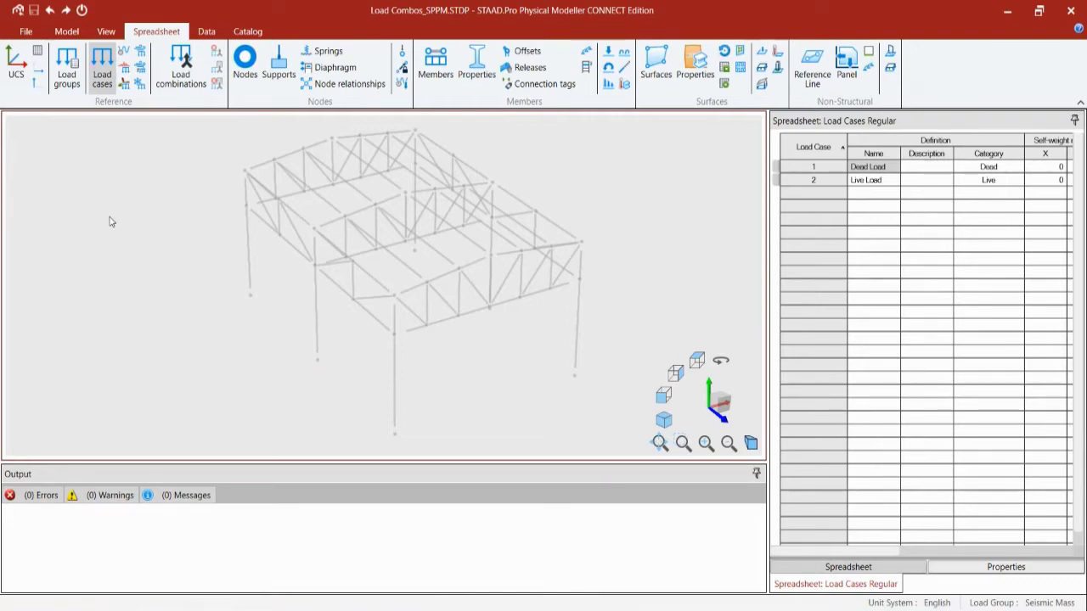
left_click(123, 74)
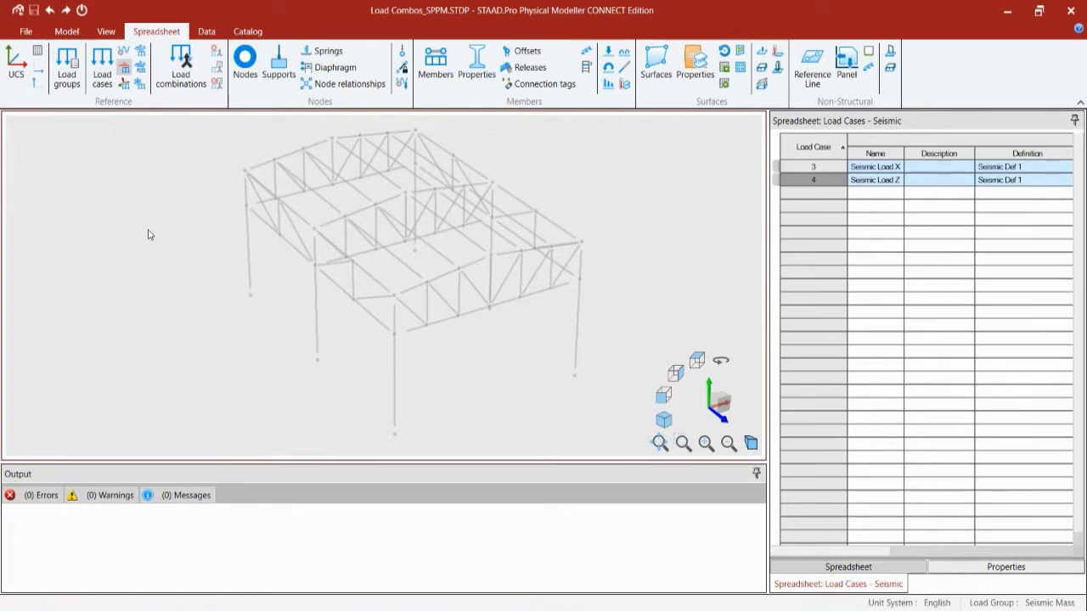
left_click(67, 73)
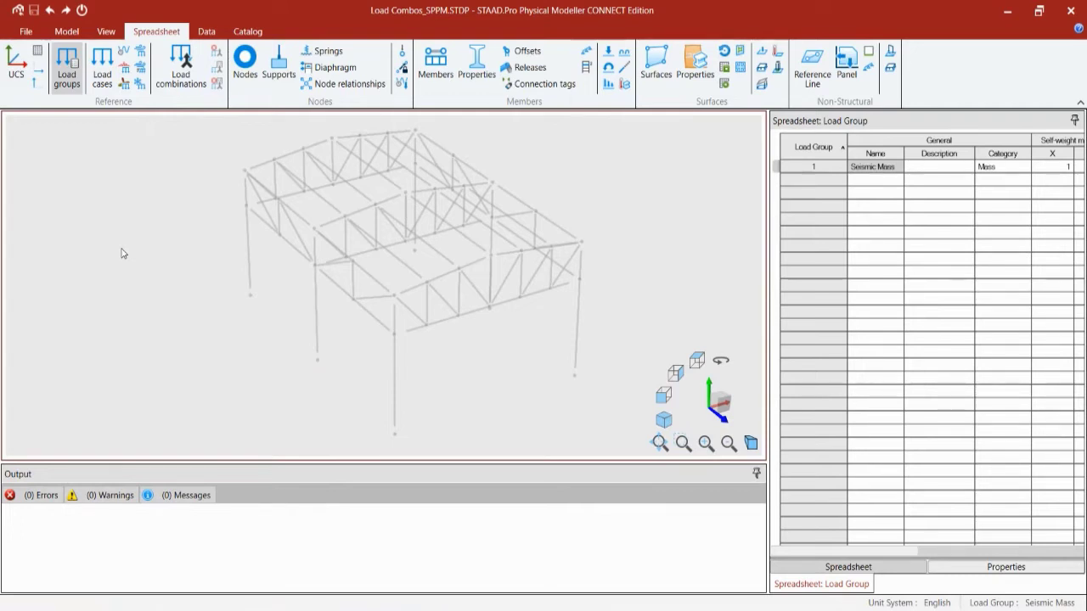
left_click(178, 89)
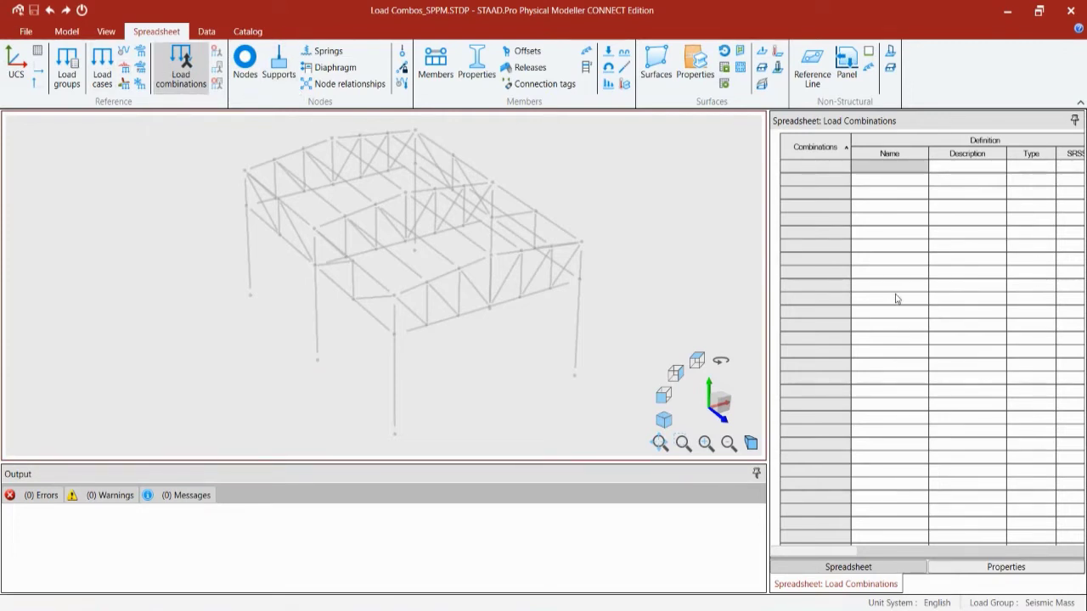
Step: Switch the ribbon to the Model tools
left_click(67, 31)
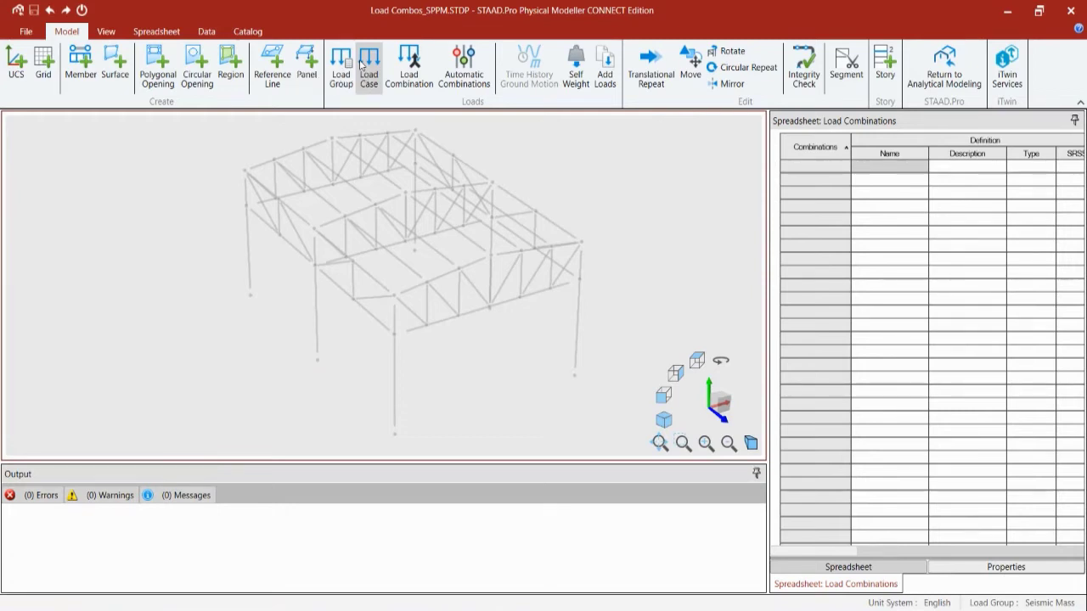
Step: Start a new load combination, excluding Seismic Definition loads from the included types
left_click(417, 79)
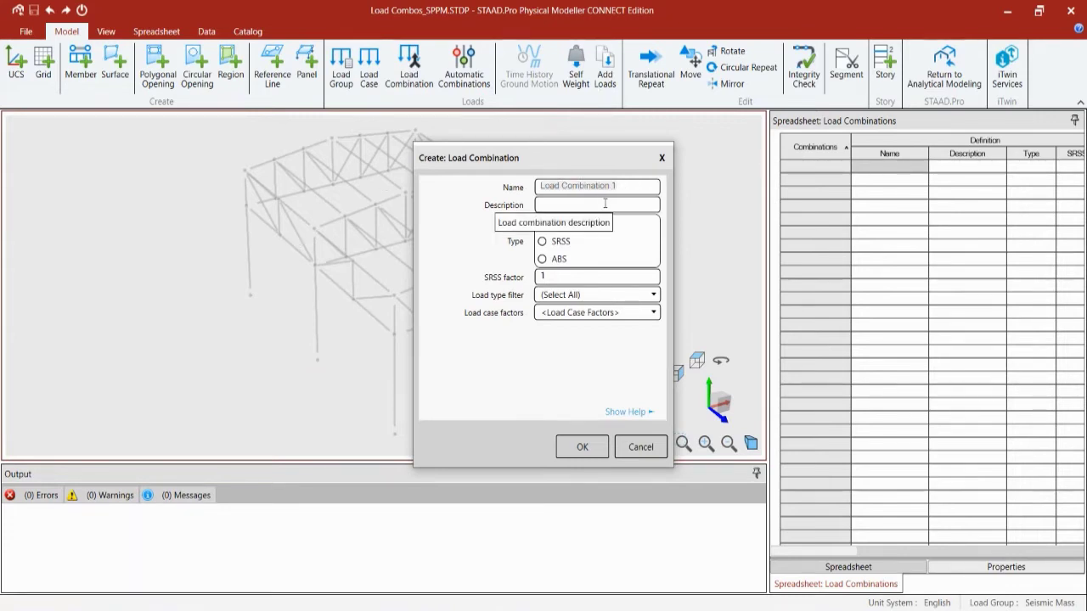
type("DL+LL")
left_click(616, 294)
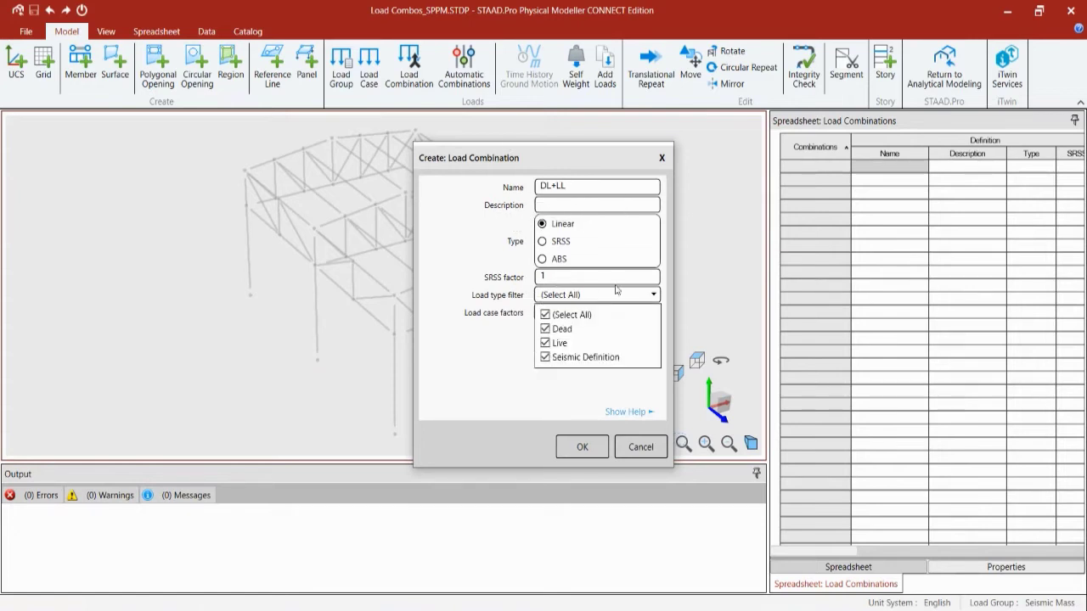
left_click(546, 357)
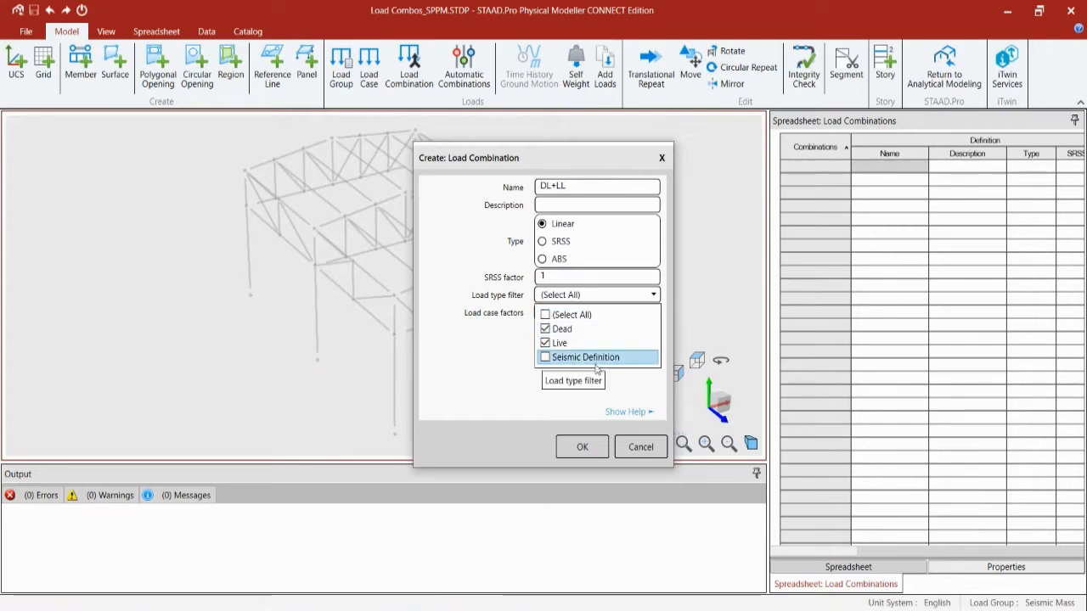
left_click(488, 376)
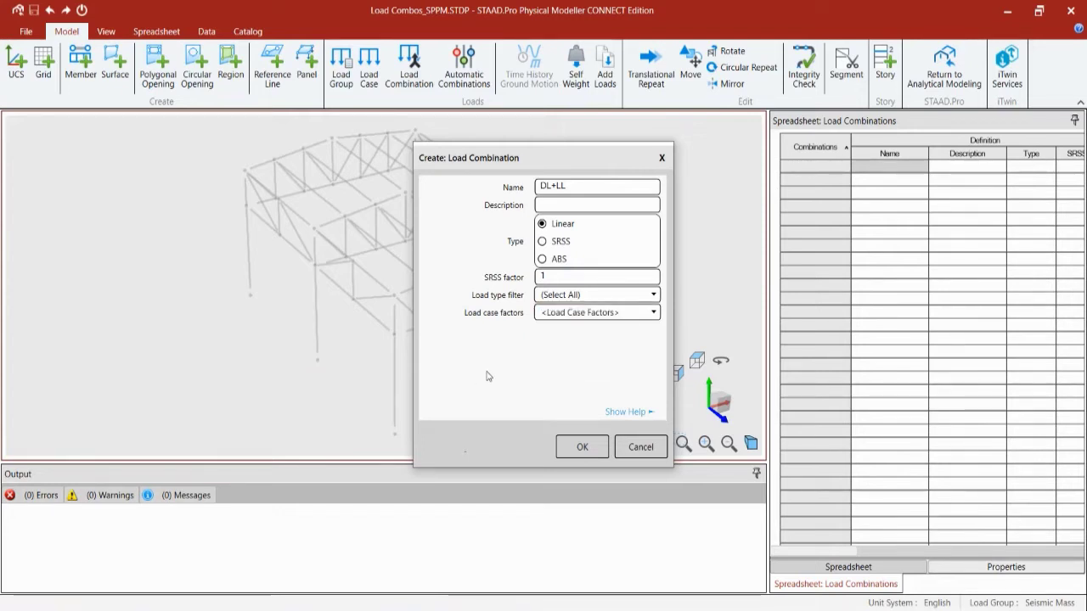
Step: Factor Dead Load by 1.2 and Live Load by 1.6, then create the DL+LL combination
left_click(577, 320)
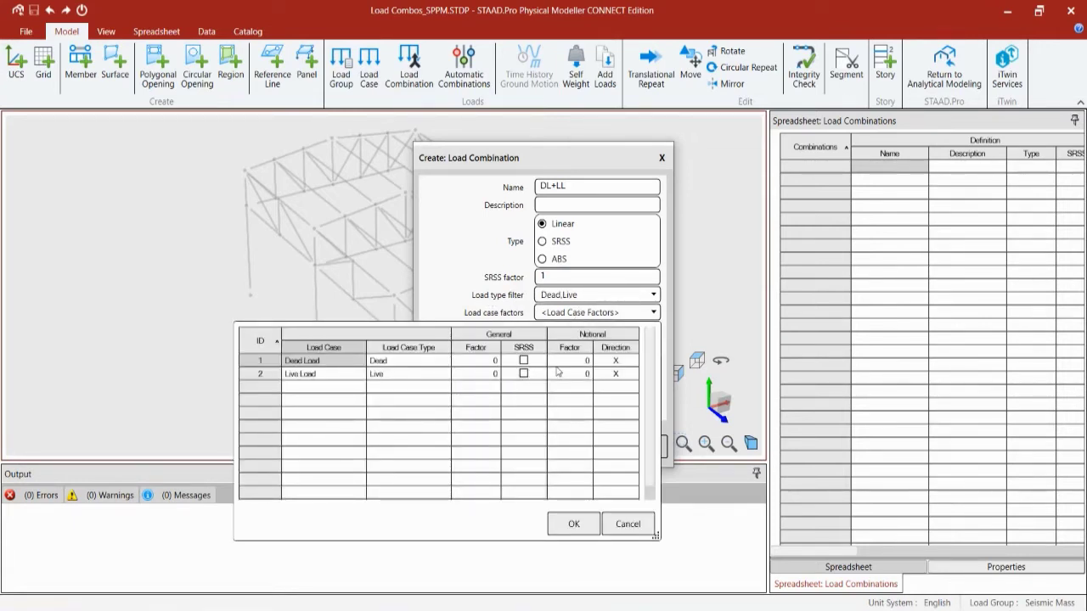
left_click(486, 363)
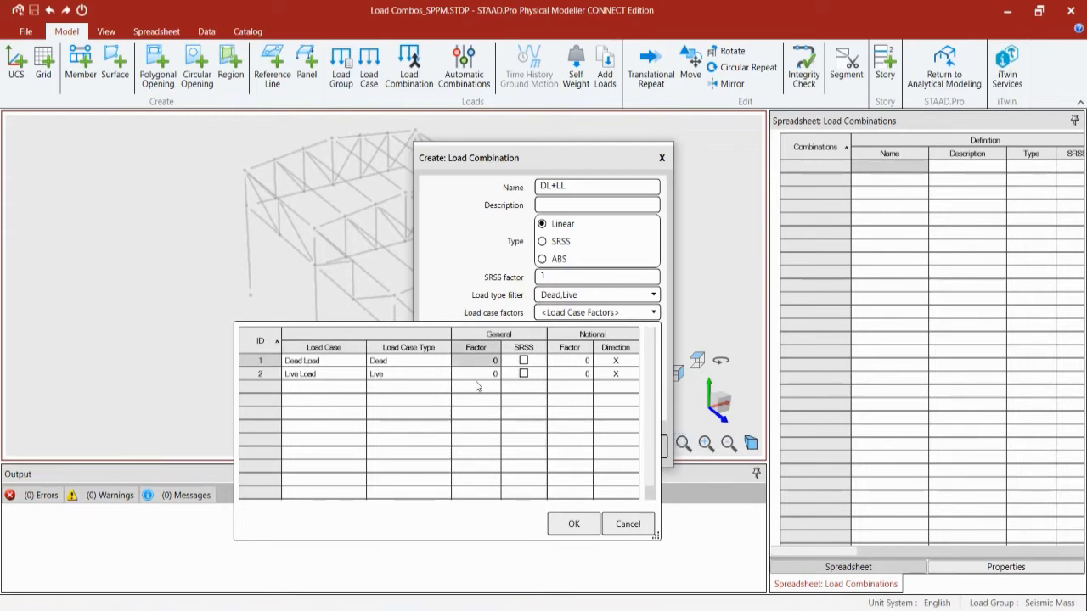
type("1.2")
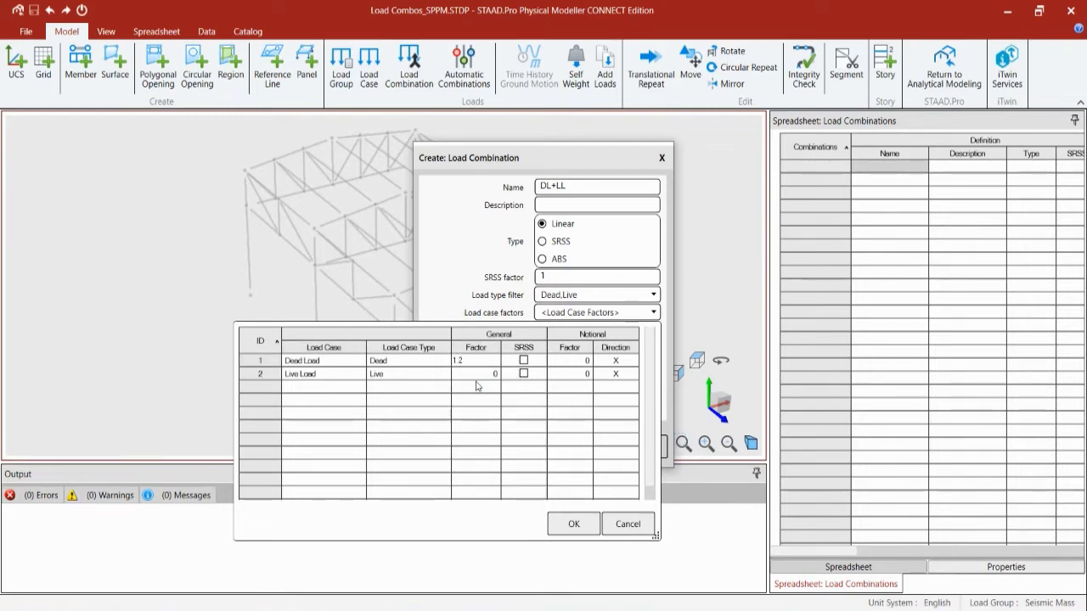
key("Return")
type("1")
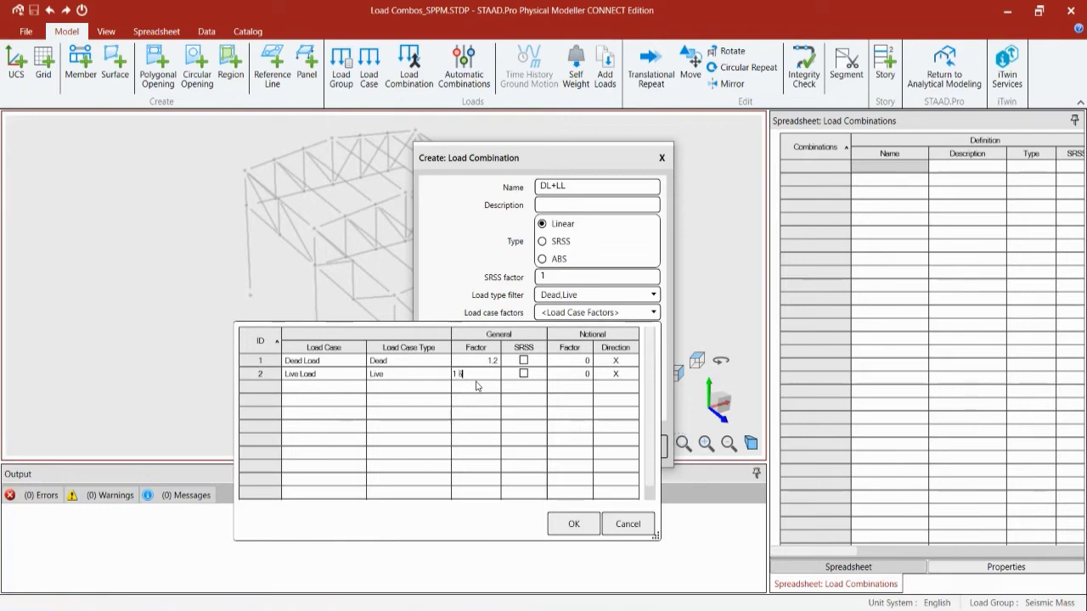
type(".6")
key("Return")
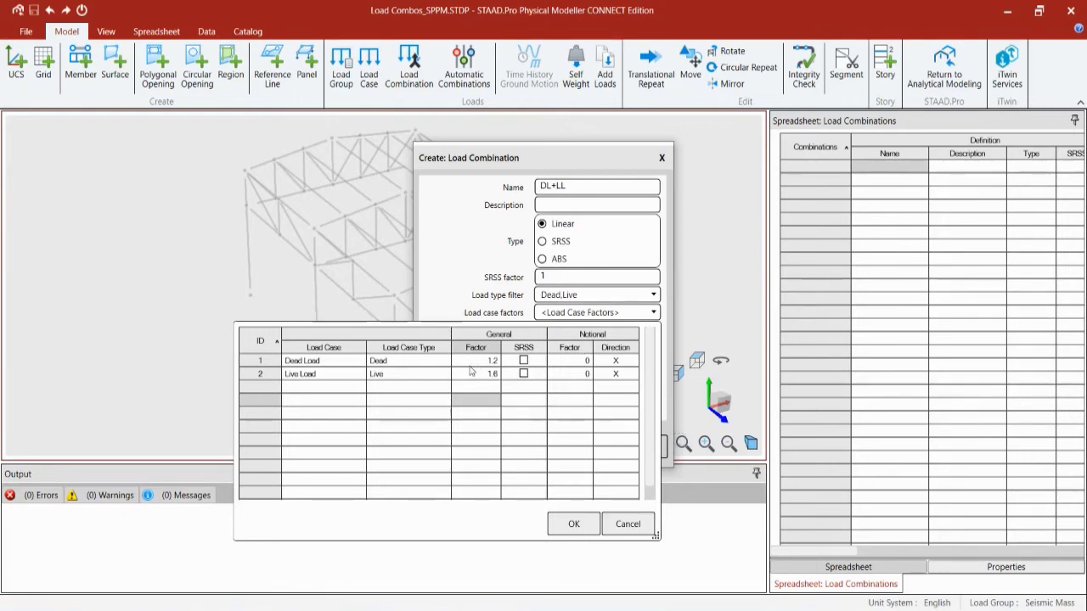
left_click(571, 524)
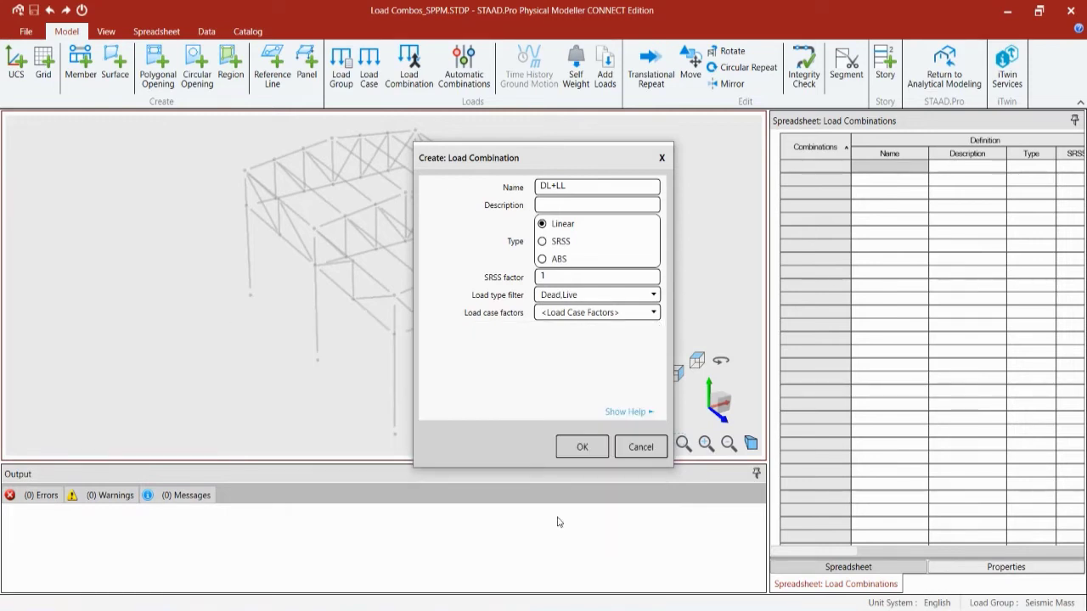
left_click(581, 447)
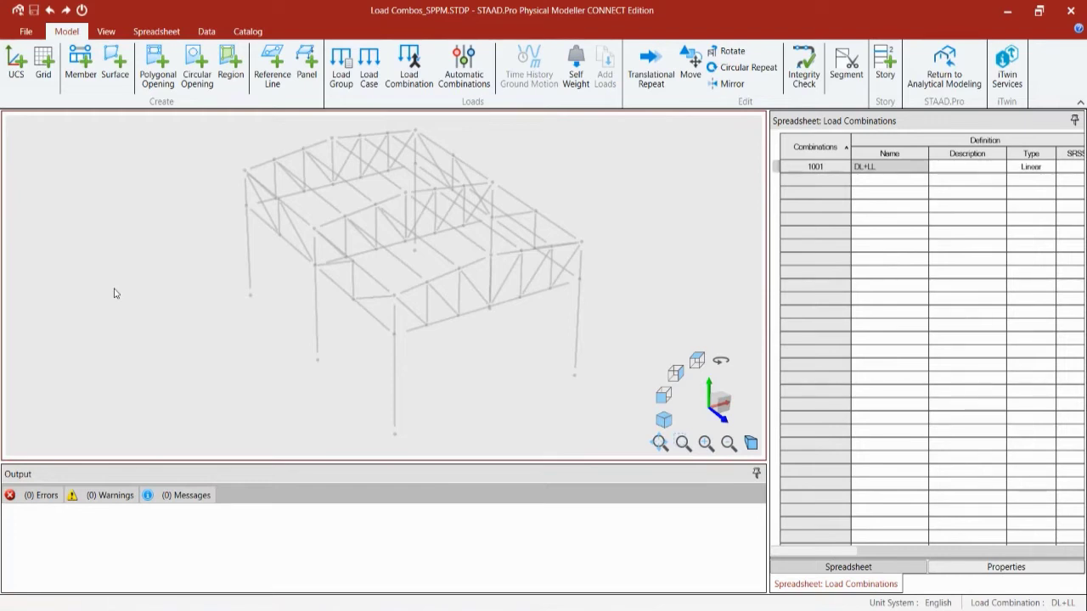
Step: Open the Physical Modeller Options dialog from the Data ribbon, showing English ft/kip units
left_click(204, 32)
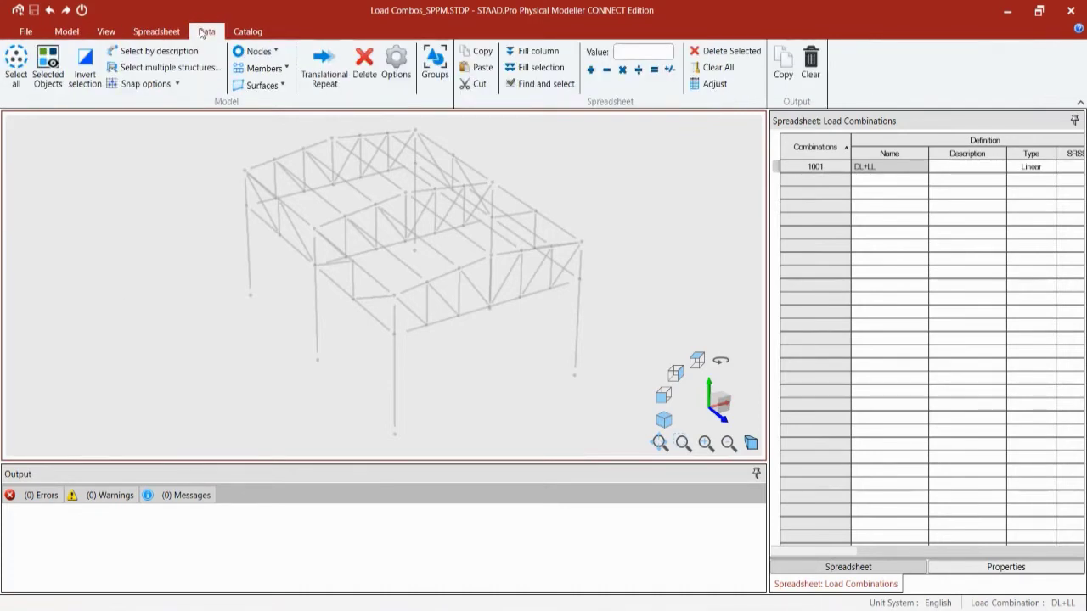
left_click(389, 66)
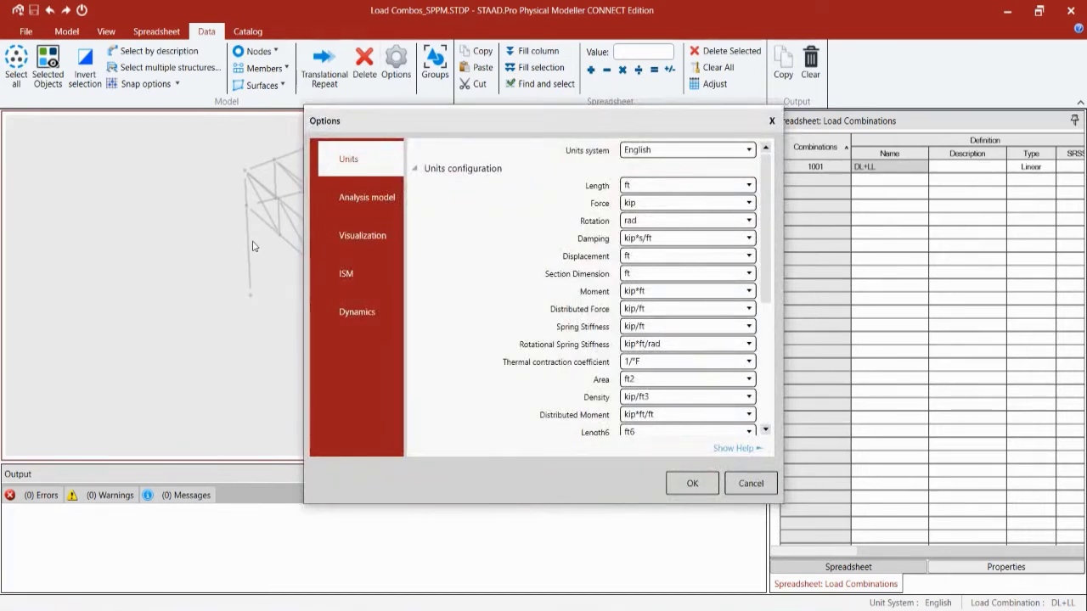
Step: Under Analysis model, set Combination Load Cases to REPEAT Primary Load Cases and apply
left_click(339, 202)
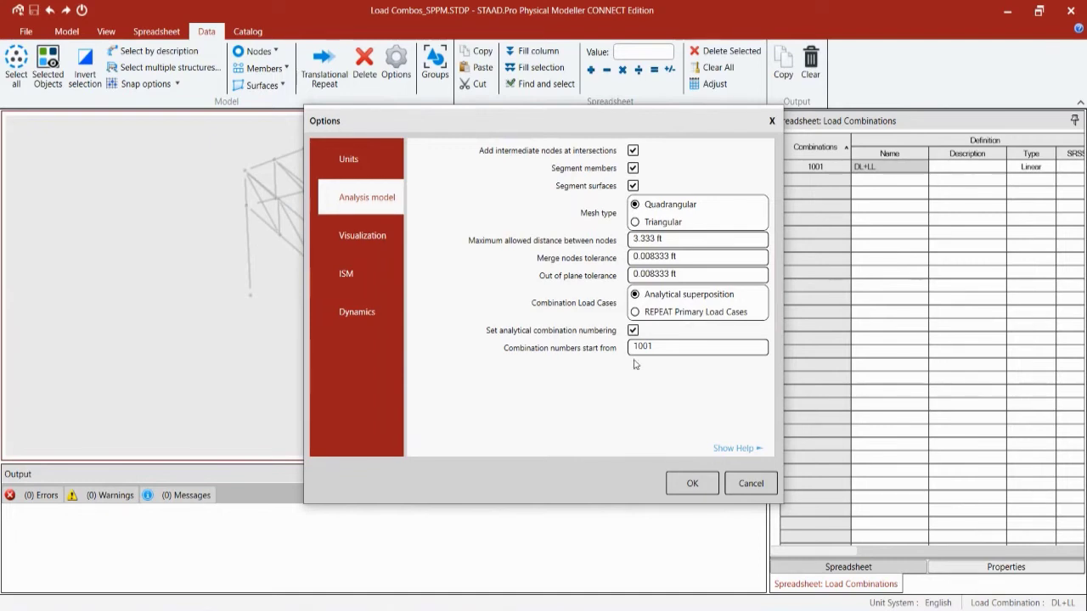
left_click(636, 312)
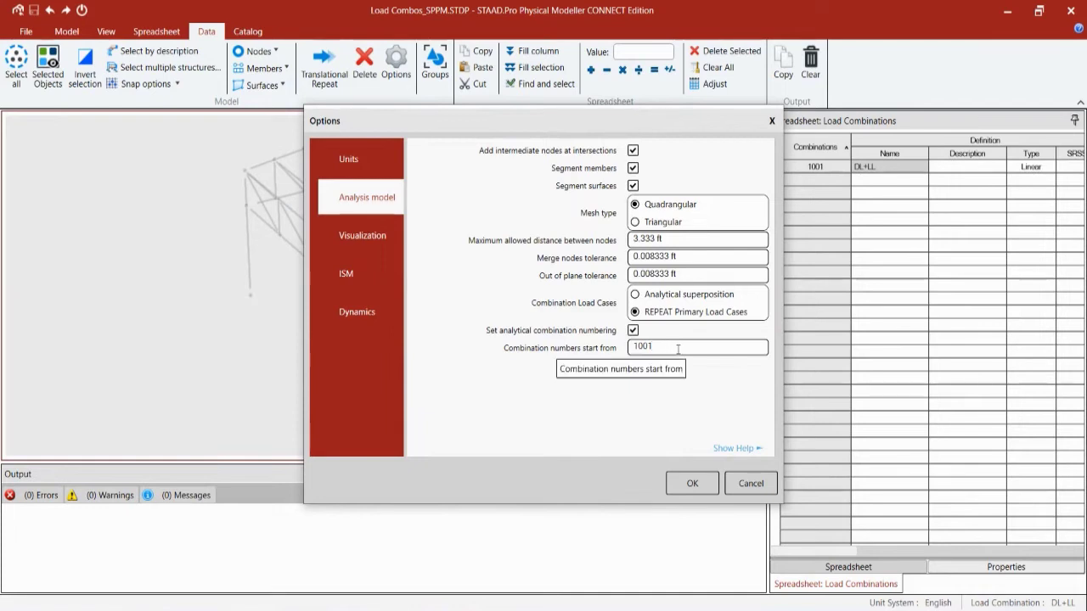
left_click(692, 483)
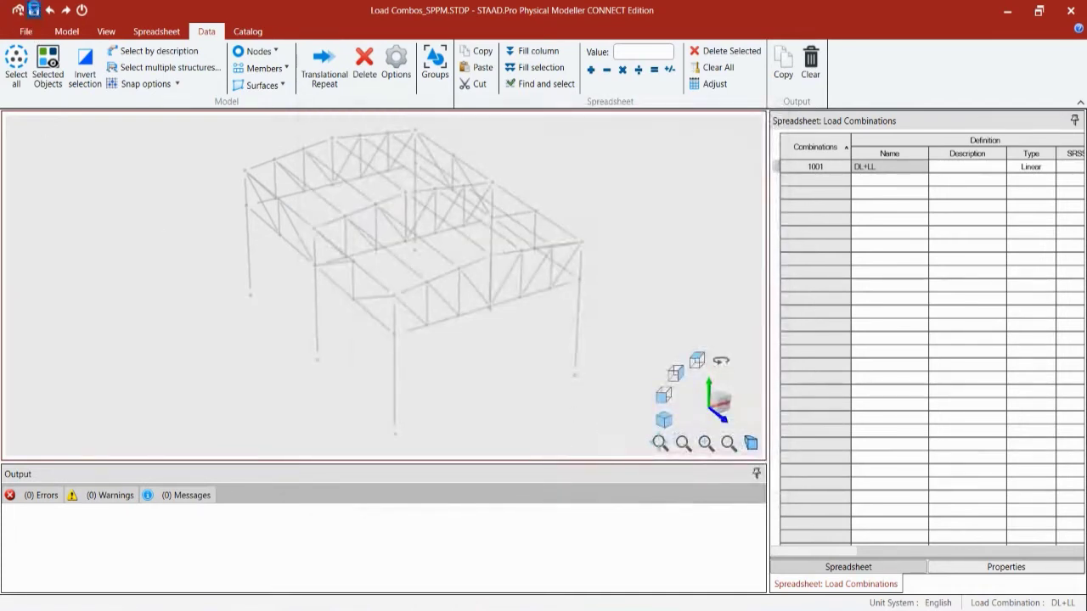
Step: Return the model to analytical modeling and acknowledge the successful model creation
left_click(21, 10)
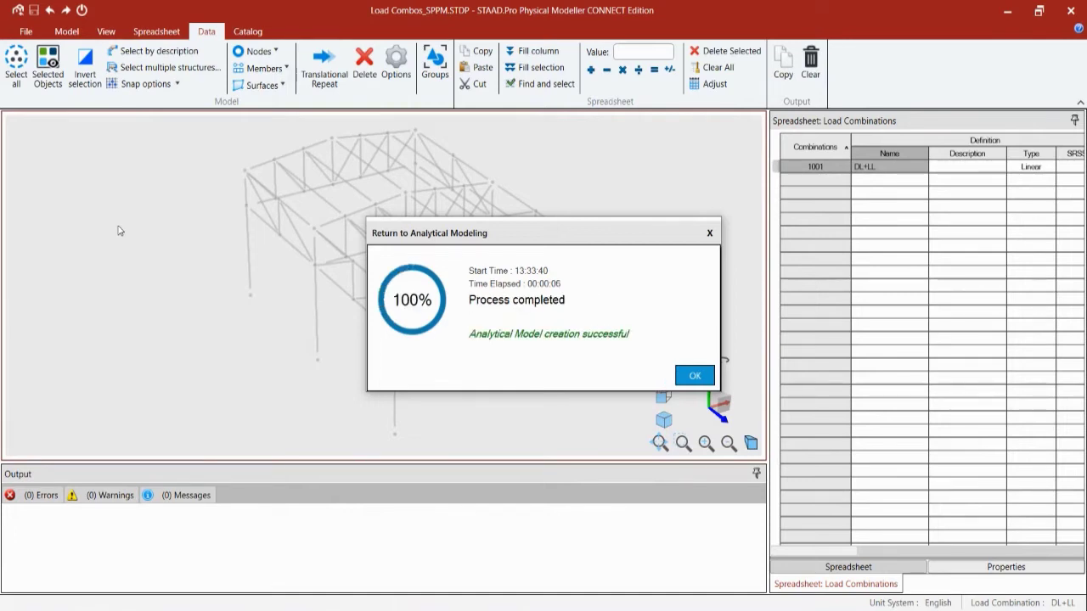
left_click(701, 384)
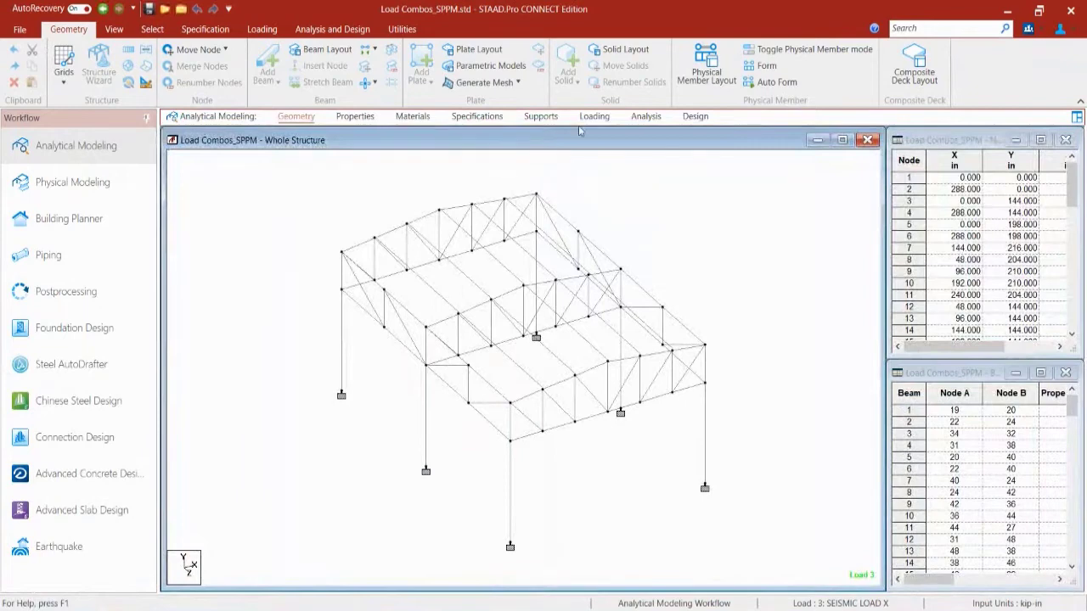
Step: Show the Load & Definition panel with the four primary load cases and 1001 DL+LL
left_click(594, 116)
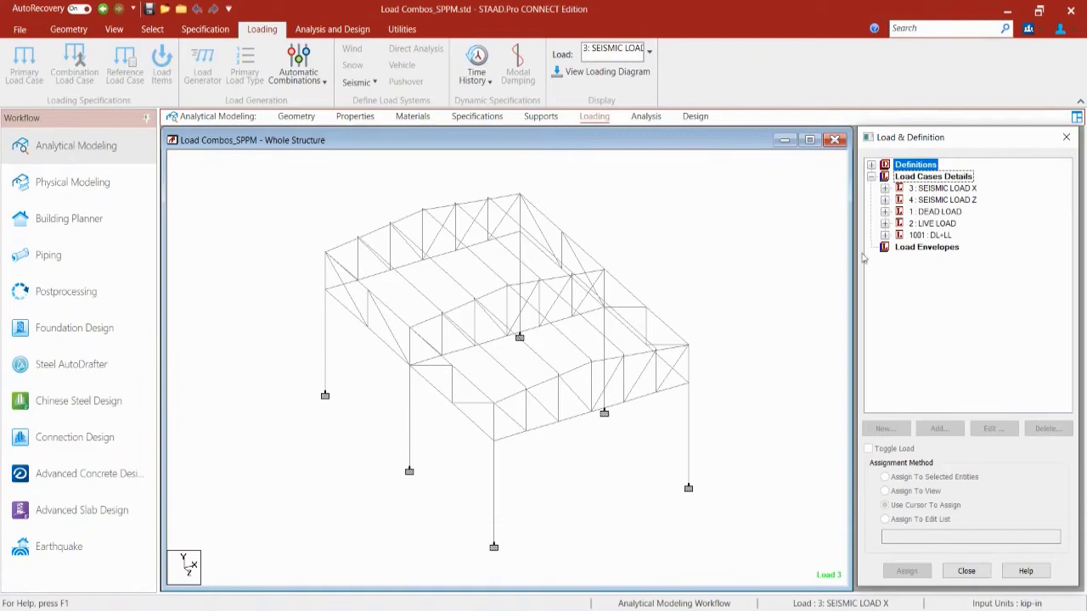
Step: Expand 1001 DL+LL to confirm REPEAT LOAD 1 1.2 2 1.6, then return to Physical Modeling
left_click(926, 236)
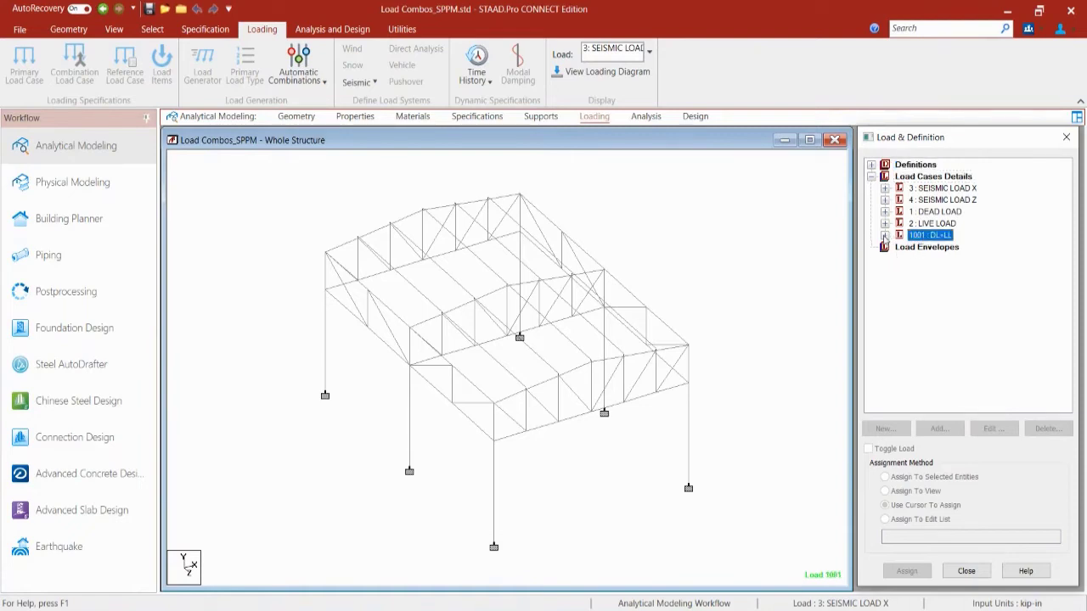
left_click(885, 235)
left_click(900, 247)
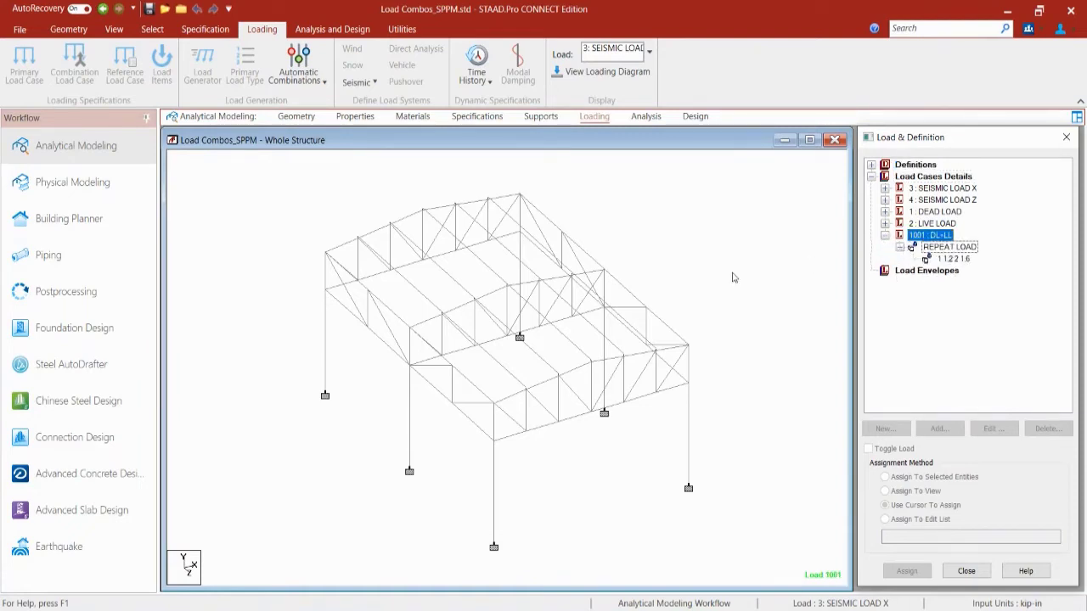
left_click(940, 258)
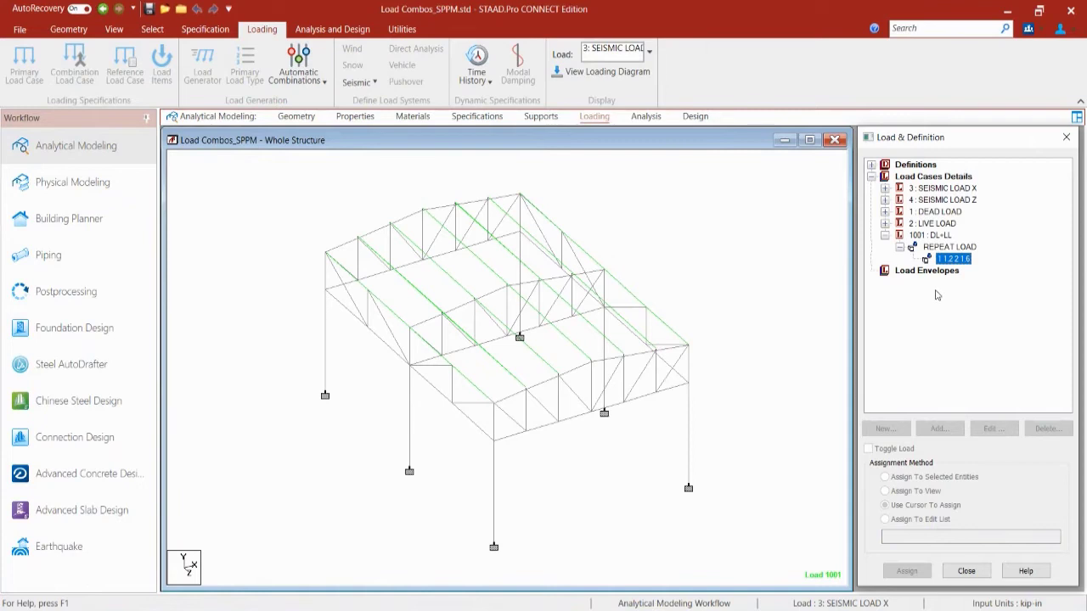
left_click(94, 183)
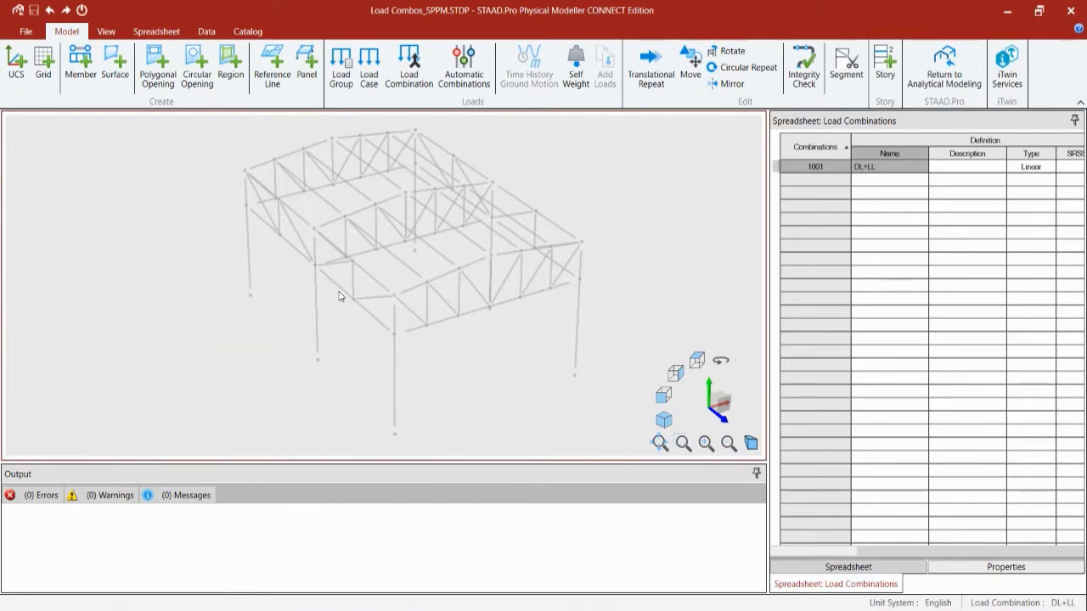
Step: Configure Automatic Combinations with code AISC:360-2010, table PUBLIC, and all combinations selected
left_click(448, 81)
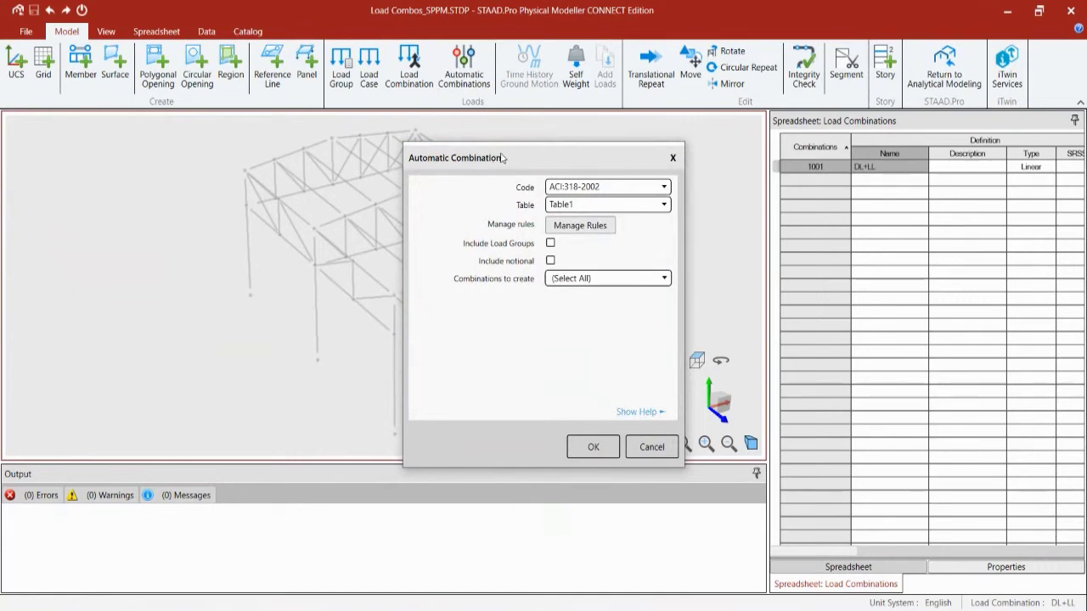
left_click(665, 188)
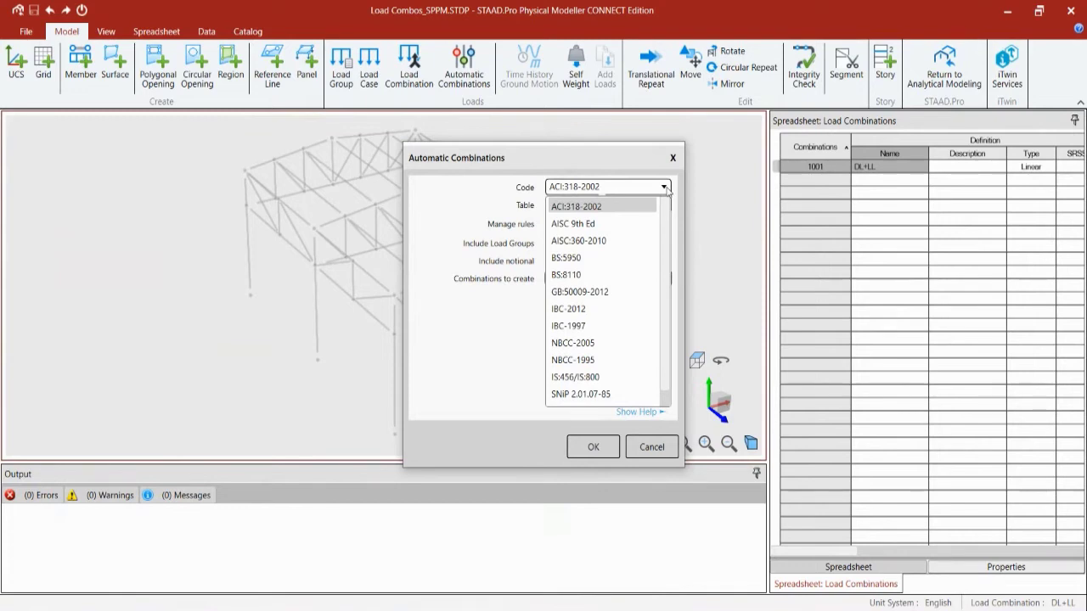
left_click(574, 241)
left_click(564, 207)
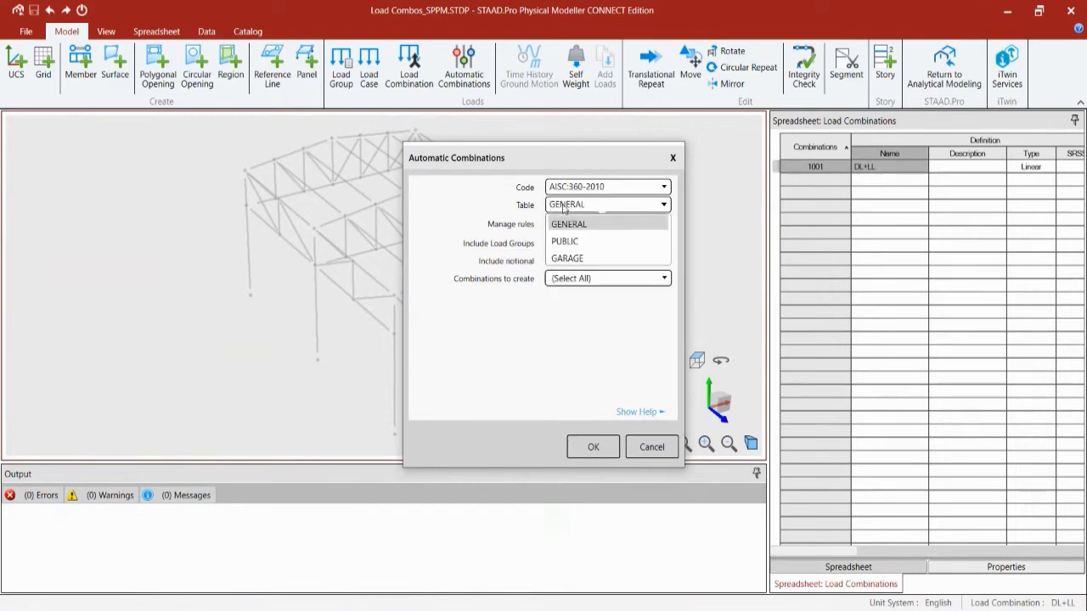
left_click(584, 245)
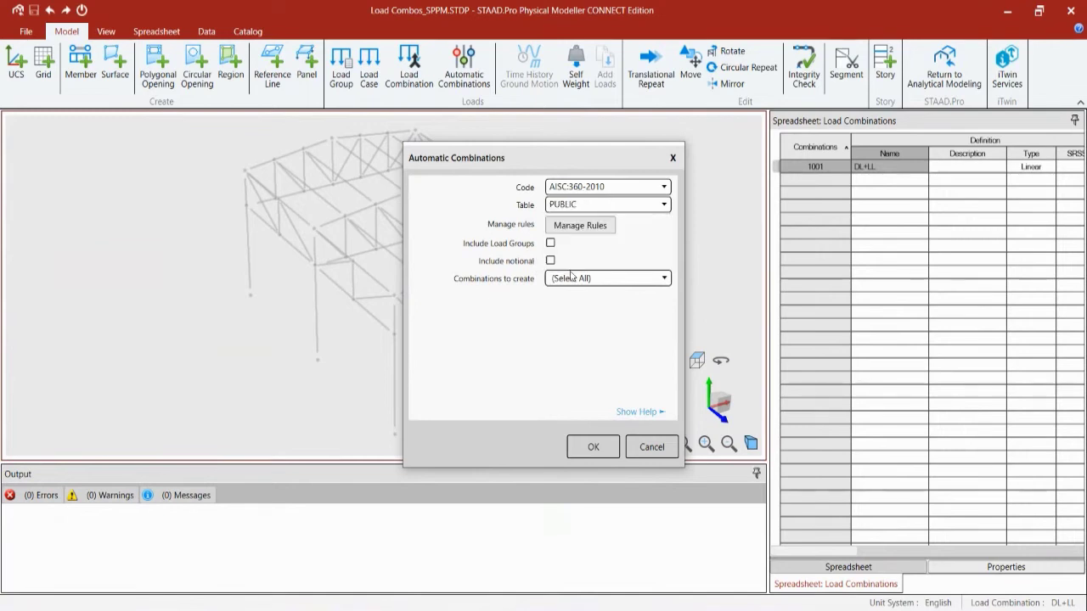
left_click(572, 279)
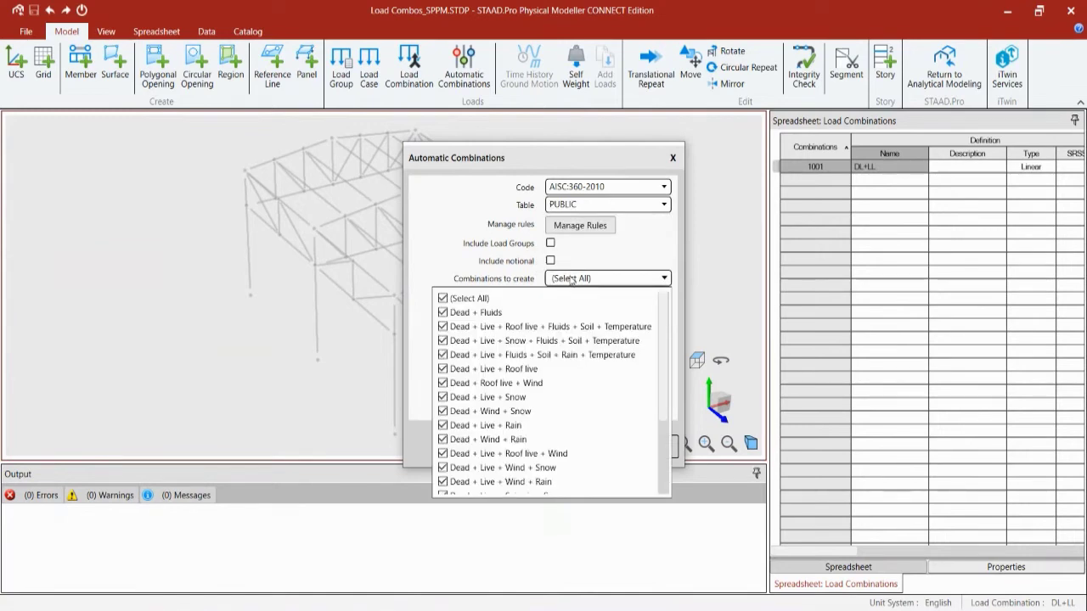
scroll(560, 339, "down", 3)
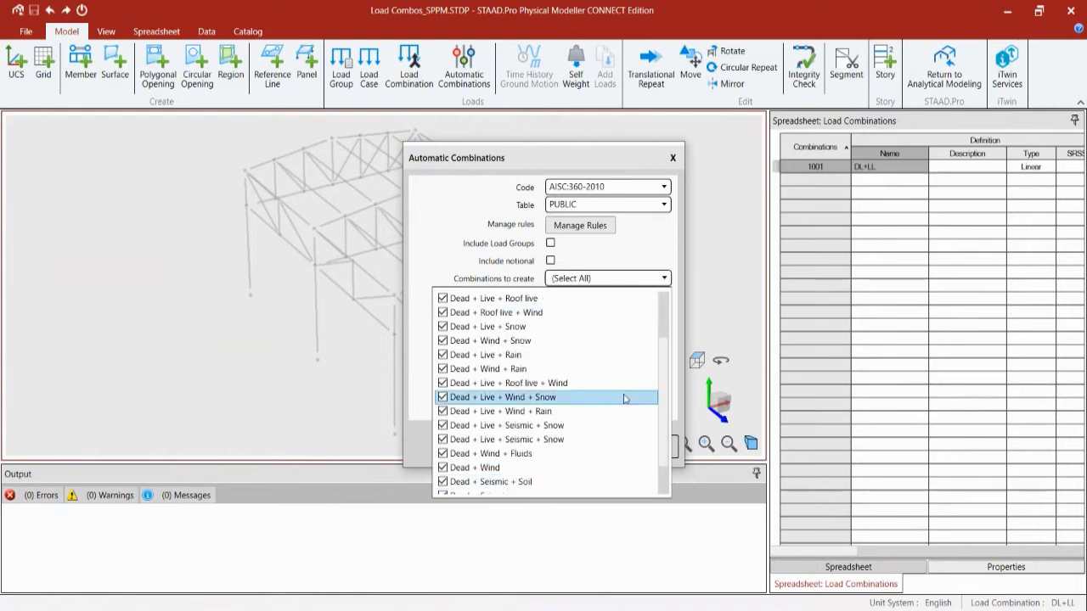
left_click_drag(666, 387, 666, 304)
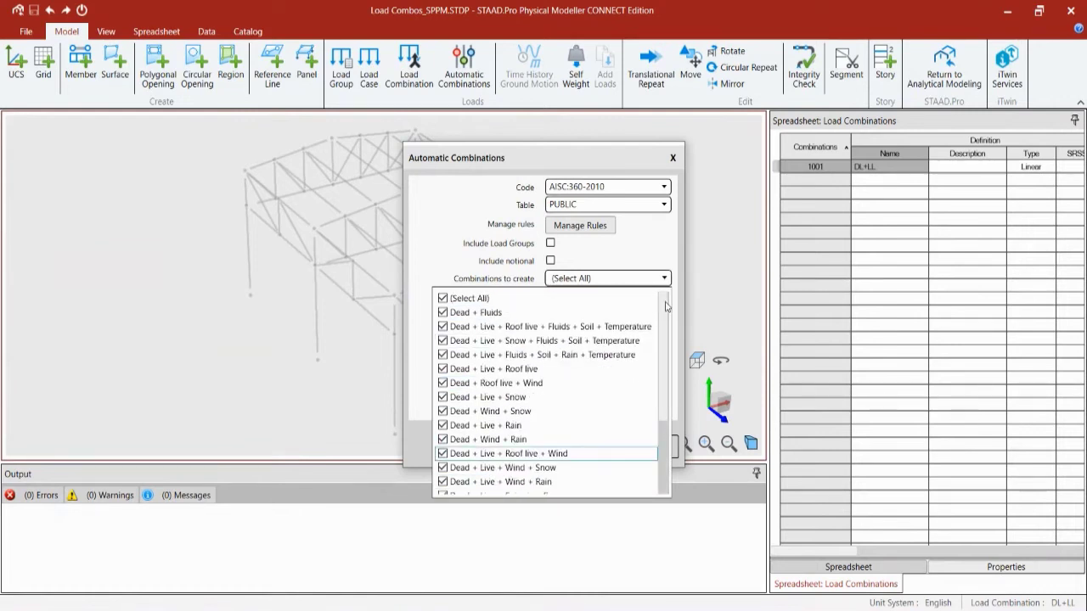
left_click(420, 231)
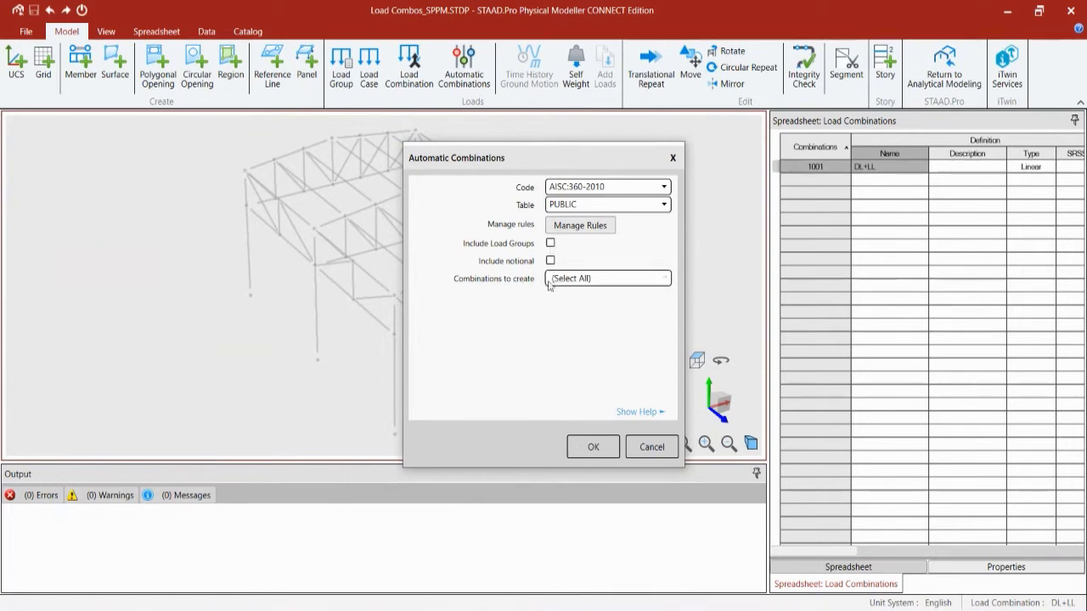
Step: Generate combinations 1002–1014 and review them below DL+LL in the Load Combinations table
left_click(592, 448)
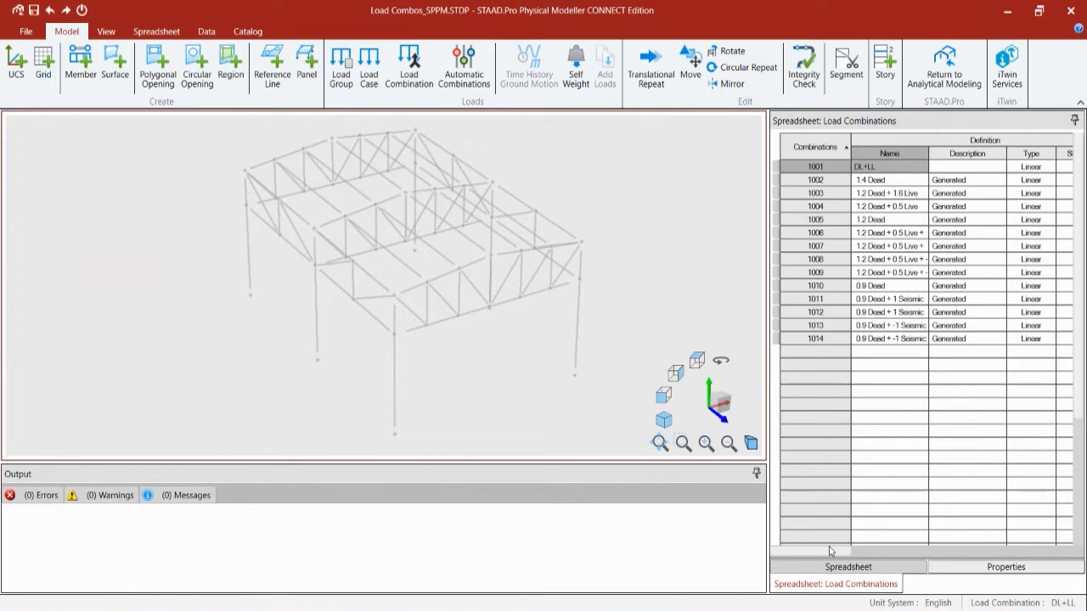
left_click_drag(830, 552, 773, 586)
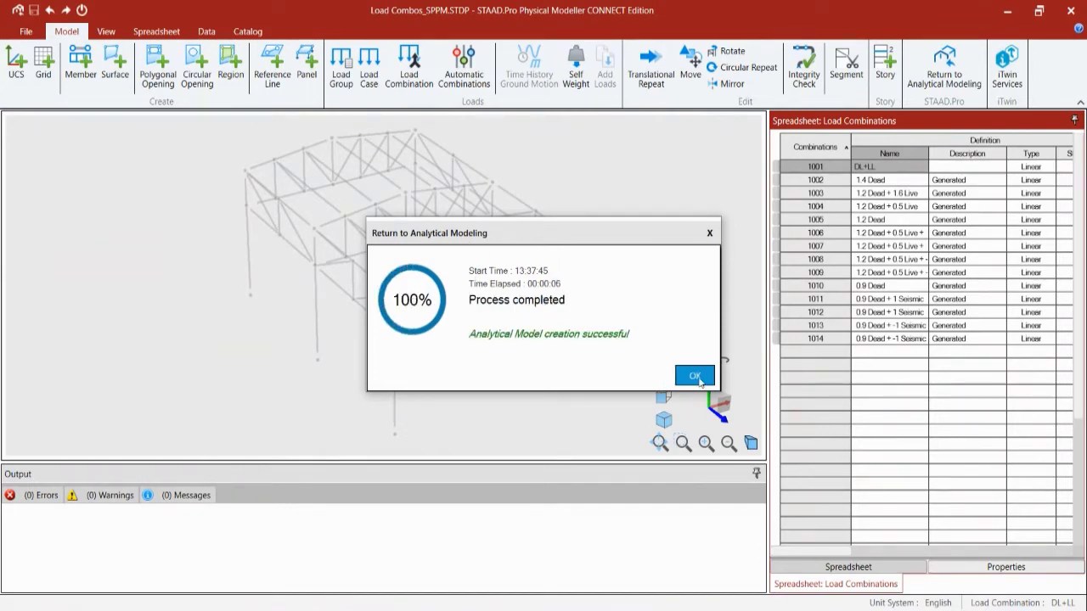
Step: Acknowledge completed analytical model creation so the steel frame loads in STAAD.Pro
left_click(695, 377)
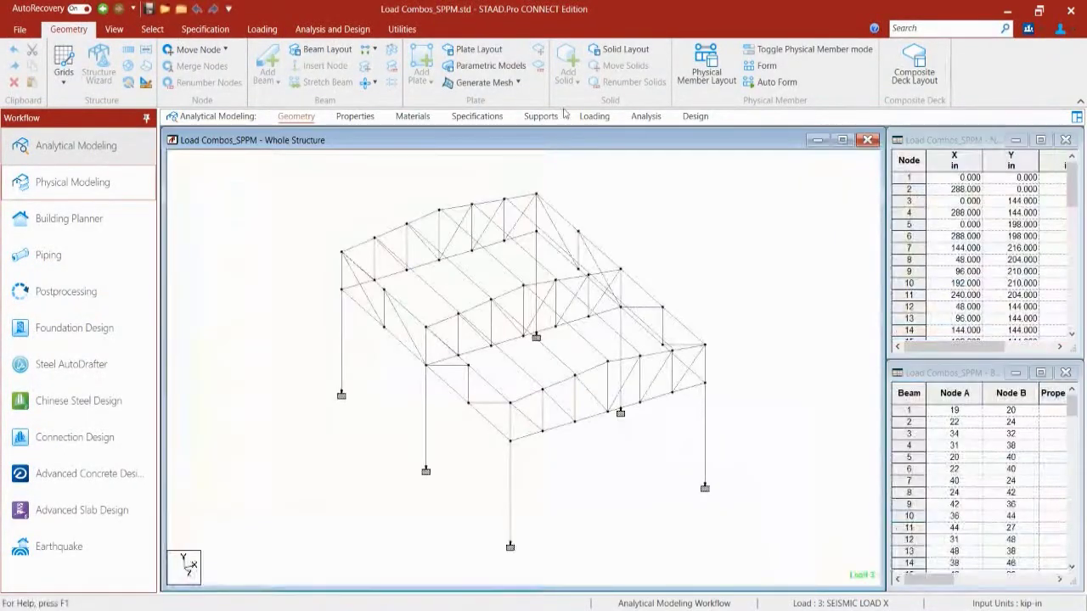
Step: Expand Load Cases Details on the Loading page to review cases 1–4 and combinations 1001–1014
left_click(593, 116)
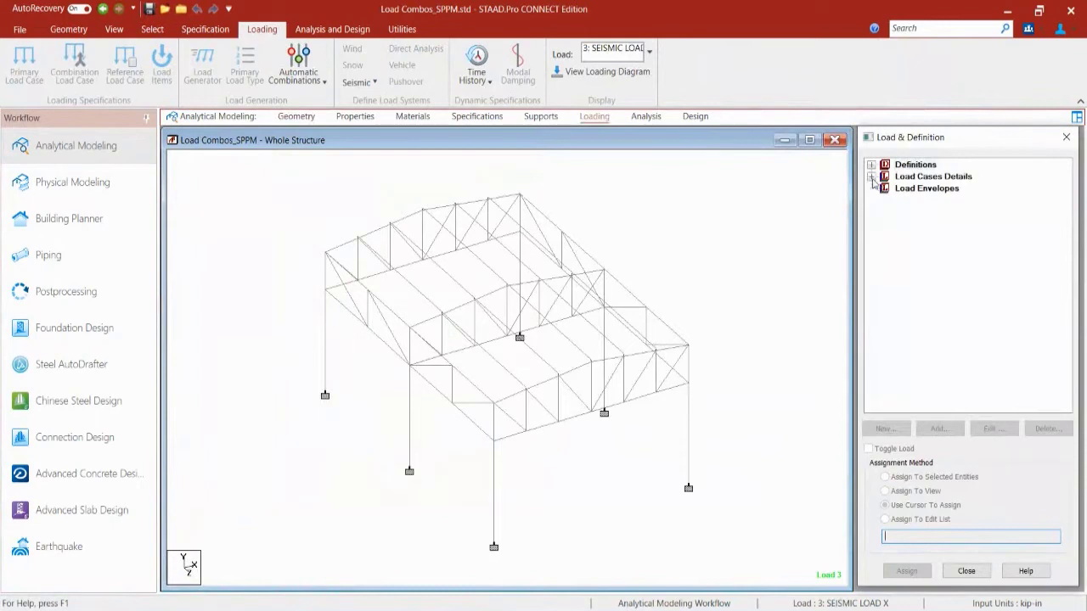
left_click(871, 177)
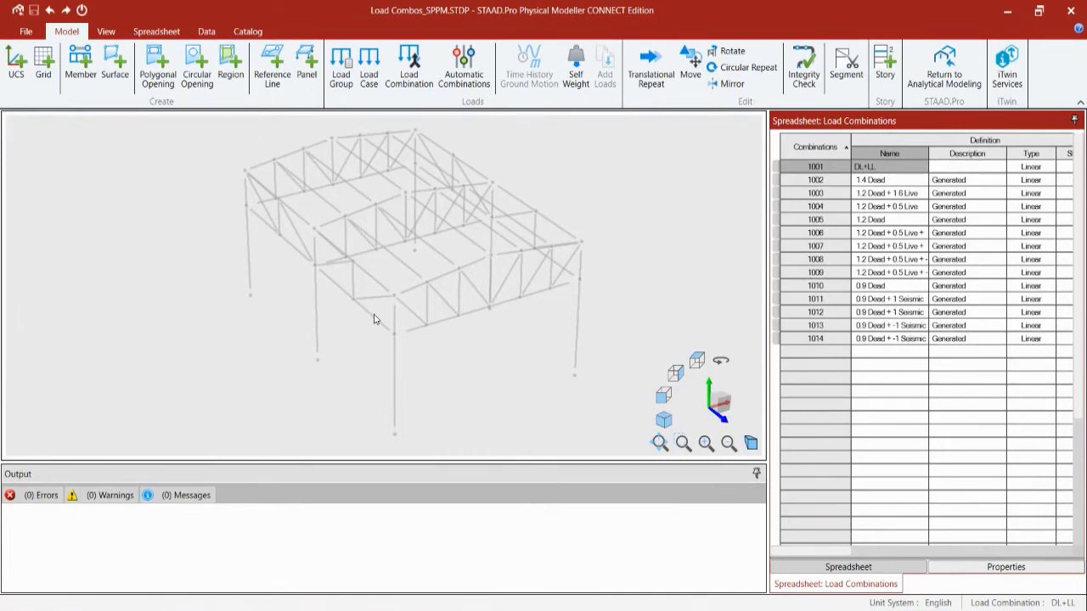
Step: Open the Automatic Load Combination Manager to view the AISC:360-2010 PUBLIC rule table
left_click(464, 72)
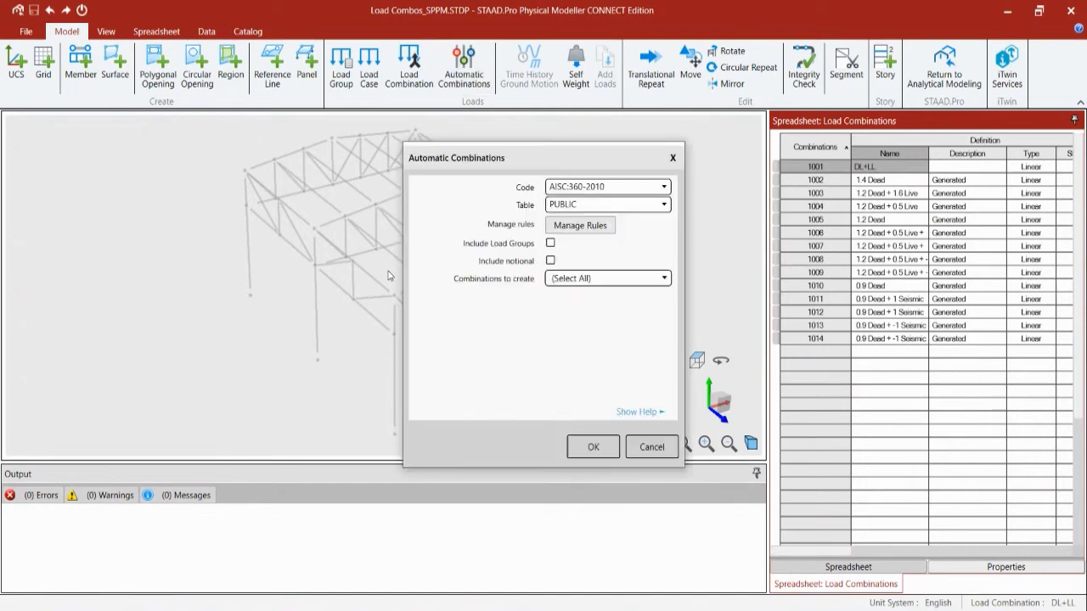
left_click(582, 227)
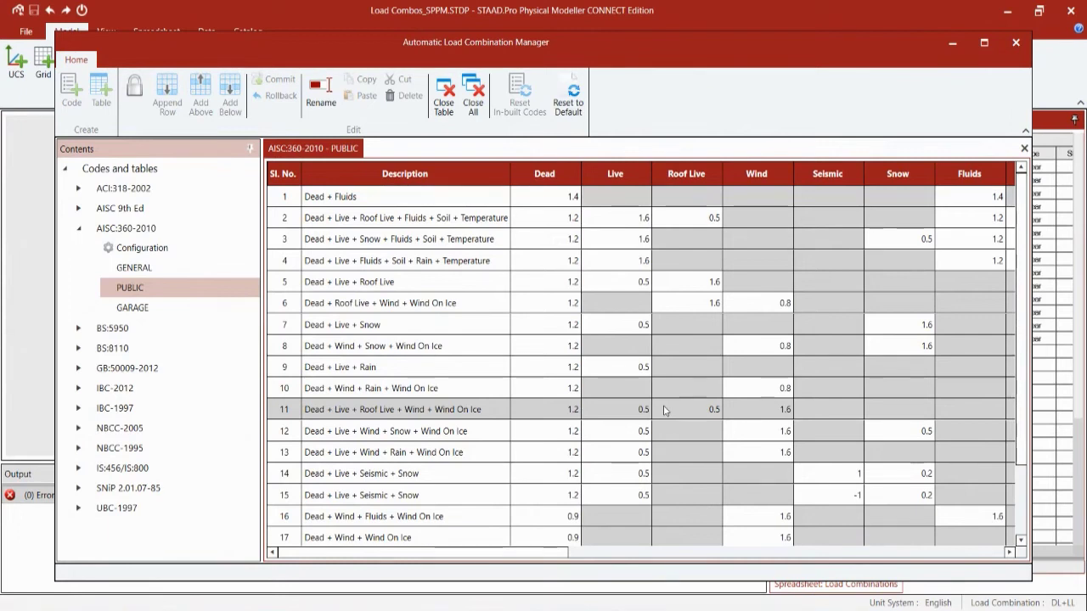
Step: Open the AISC:360-2010 GARAGE and GENERAL rule tables as tabs beside PUBLIC, showing GENERAL
left_click(158, 269)
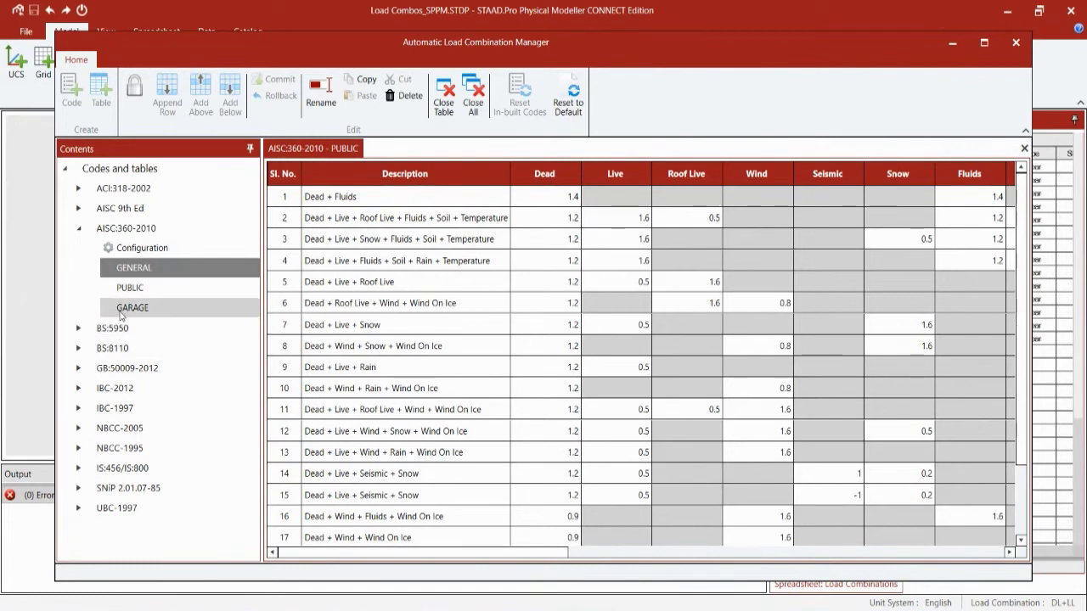
left_click(120, 314)
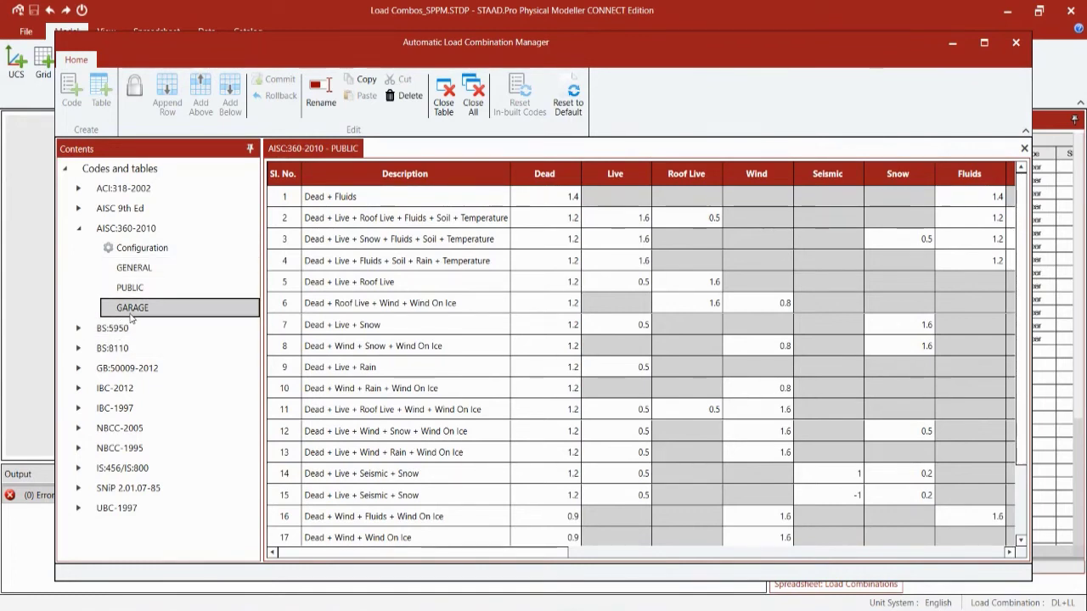
double_click(128, 316)
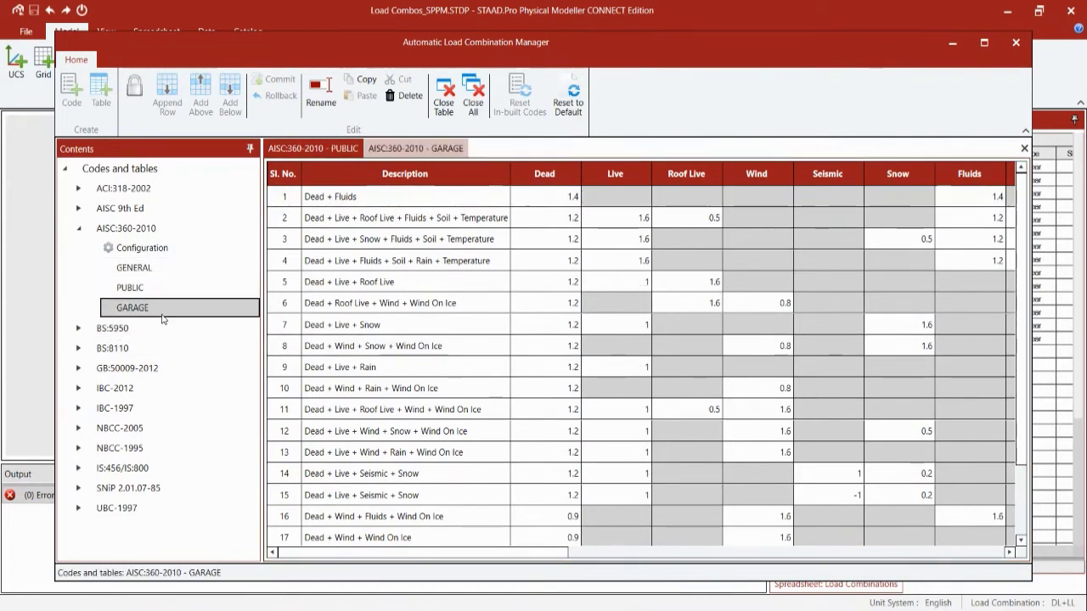
left_click(424, 151)
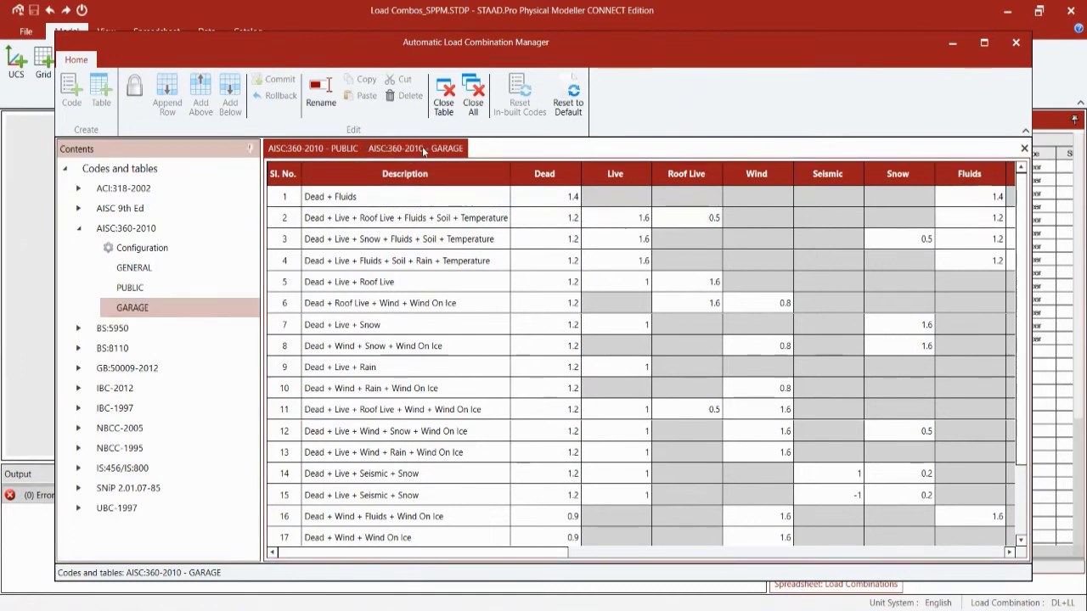
left_click(331, 153)
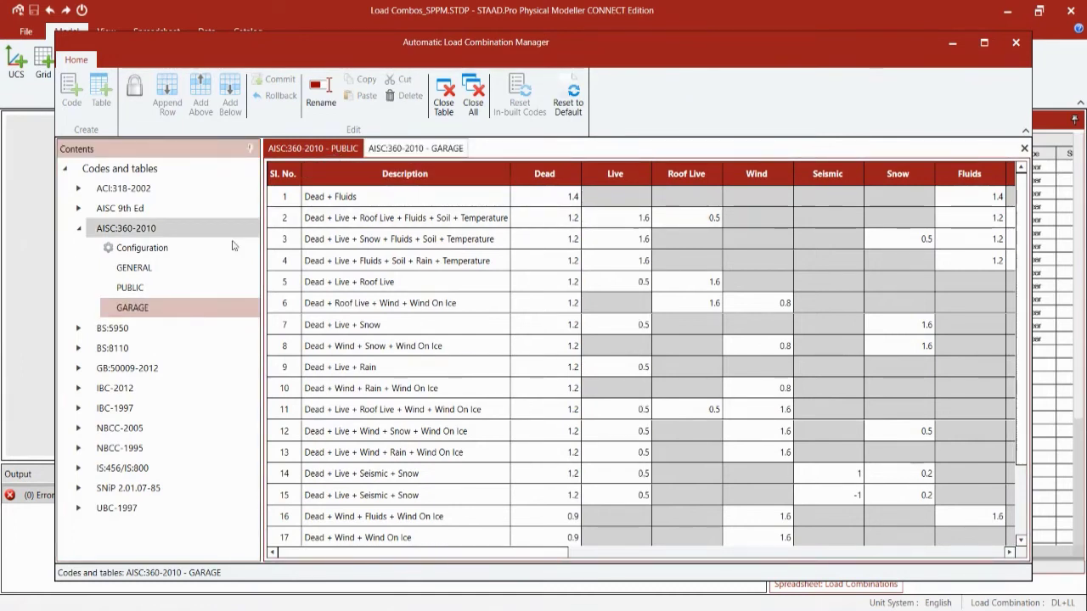
left_click(166, 268)
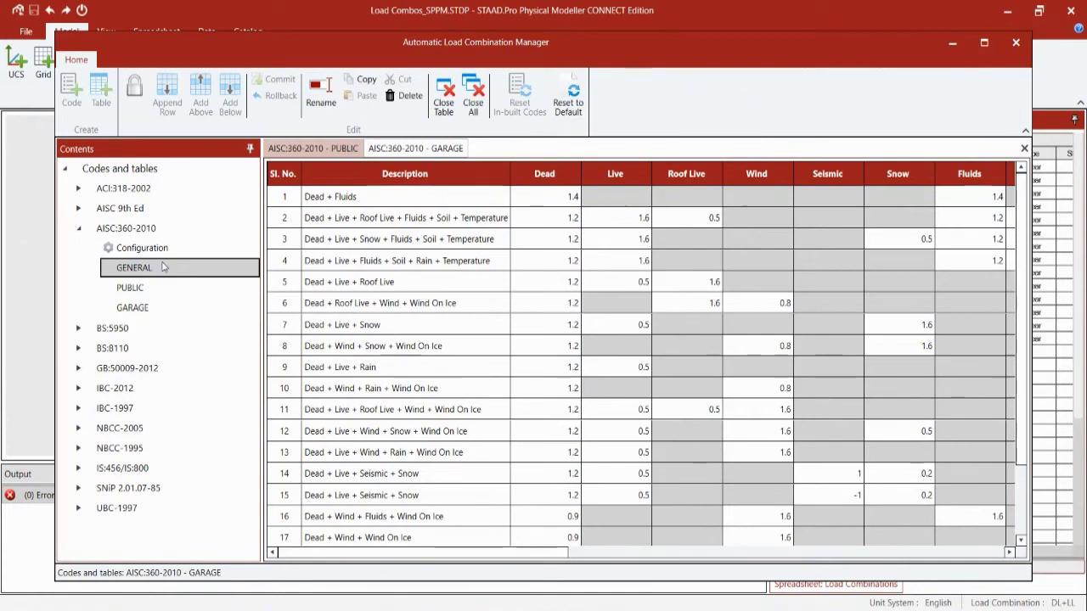
left_click(448, 149)
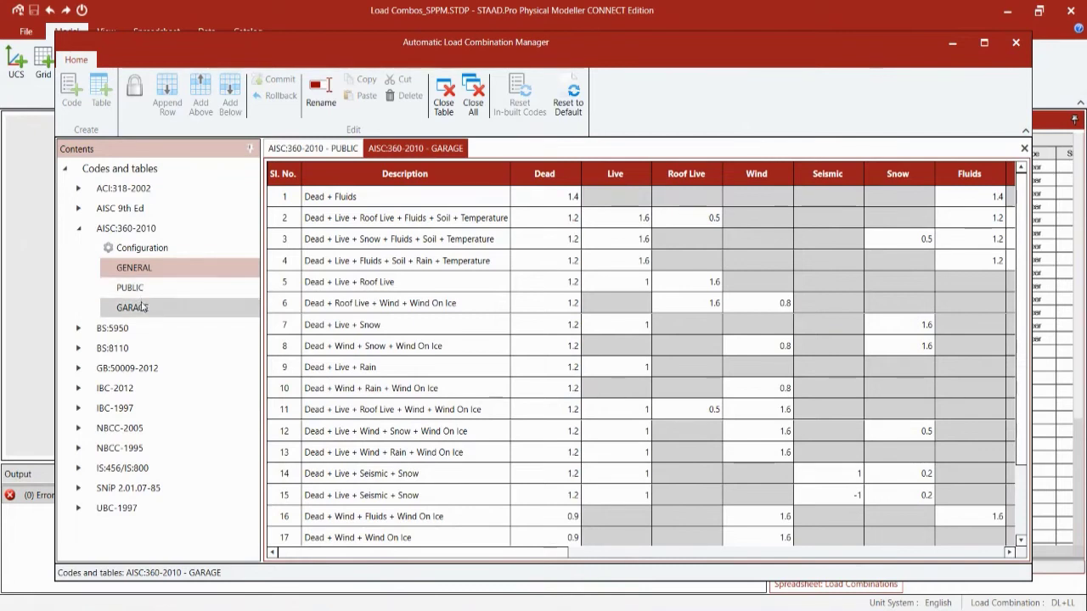
left_click(144, 270)
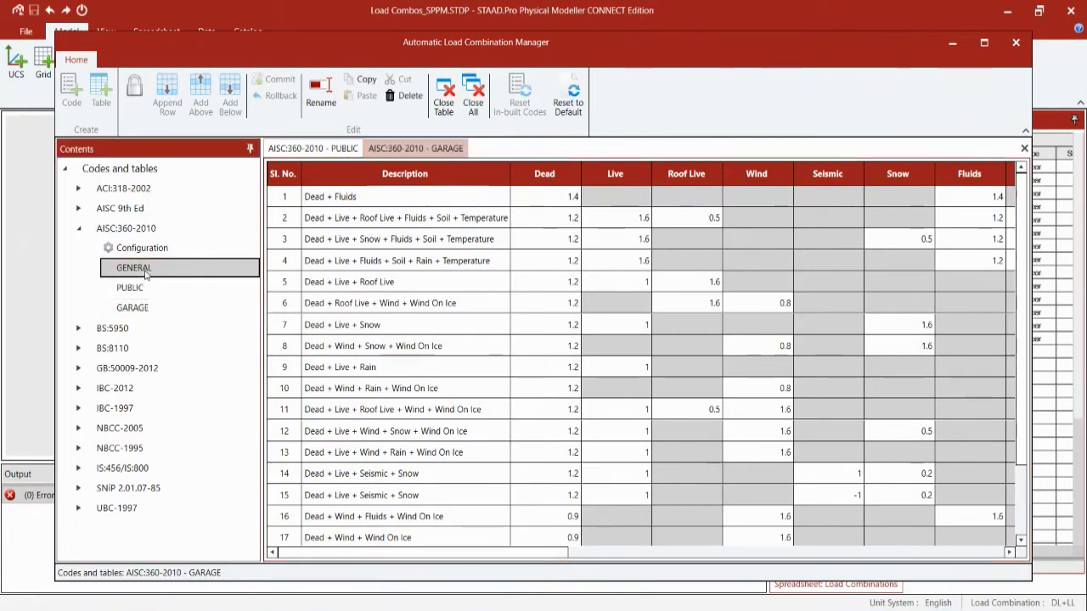
double_click(145, 270)
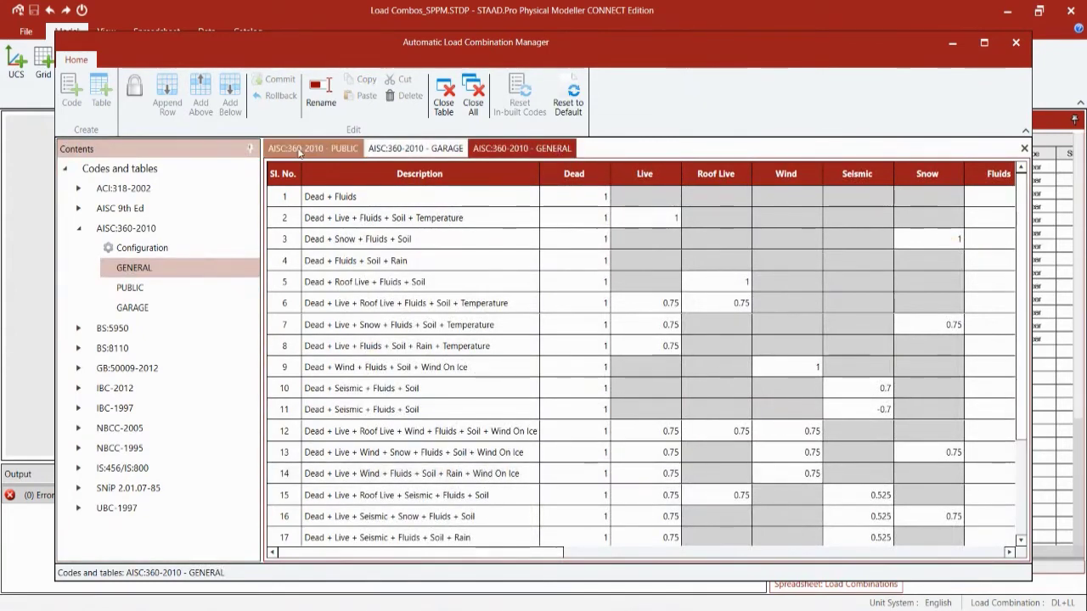
Step: Compare the PUBLIC and GARAGE rule tables, then close the Automatic Load Combination Manager
left_click(299, 151)
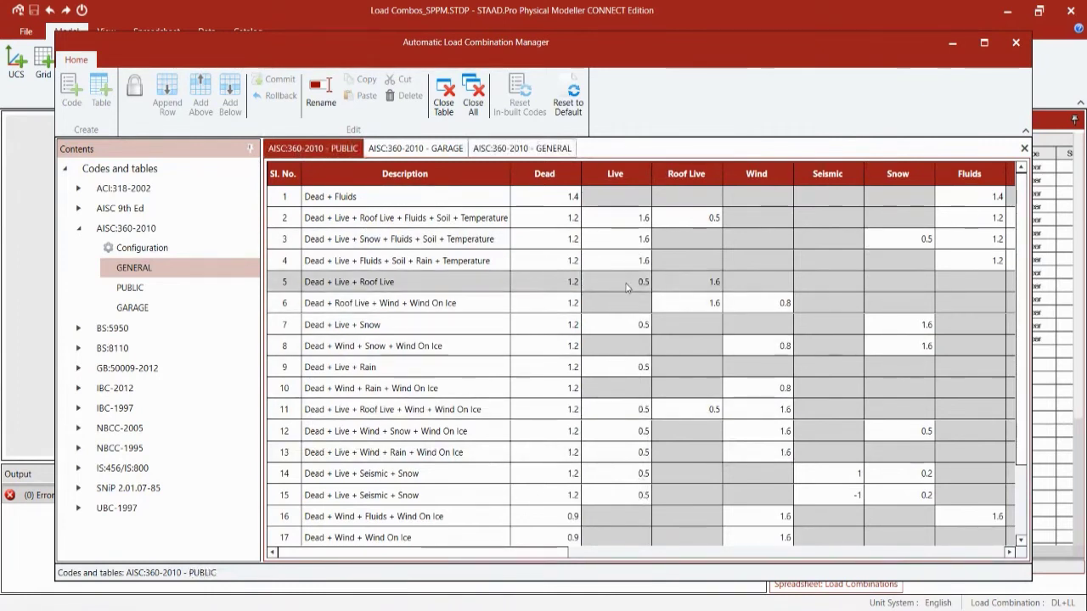
key("ctrl+Tab")
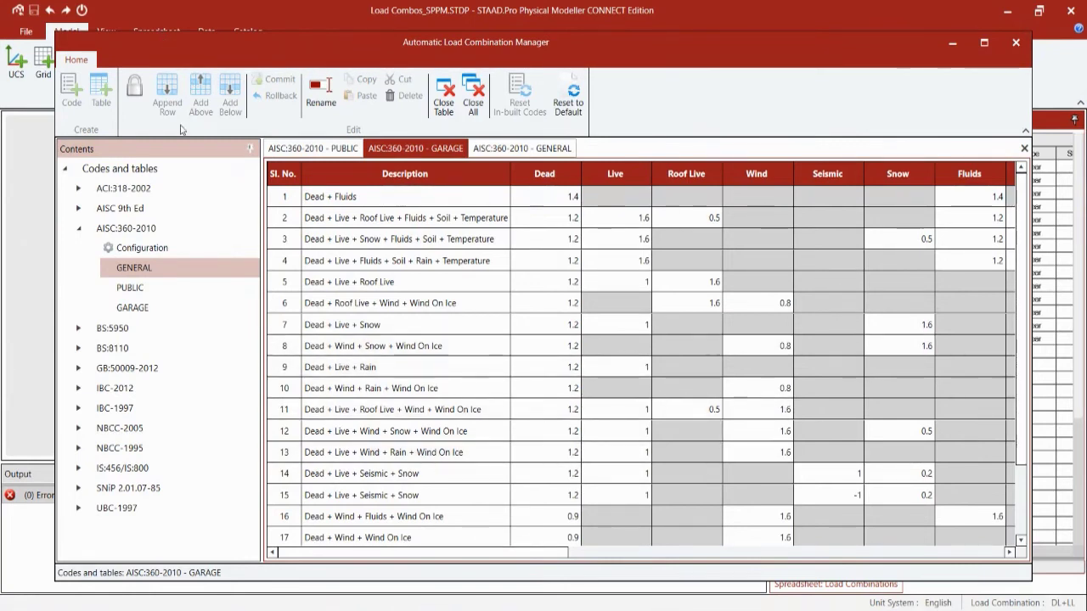
left_click(110, 173)
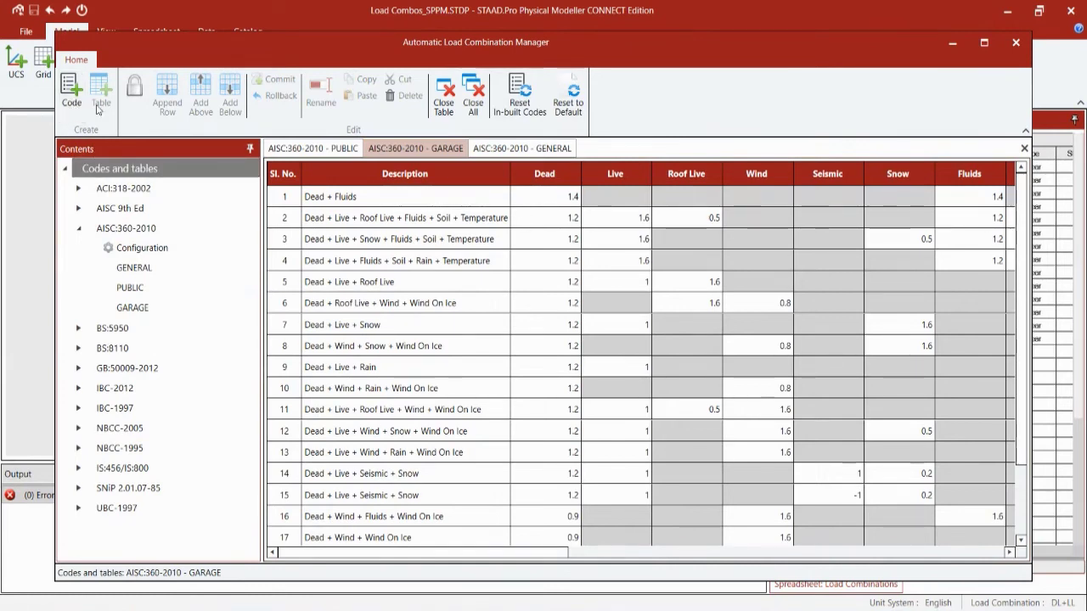
left_click(121, 189)
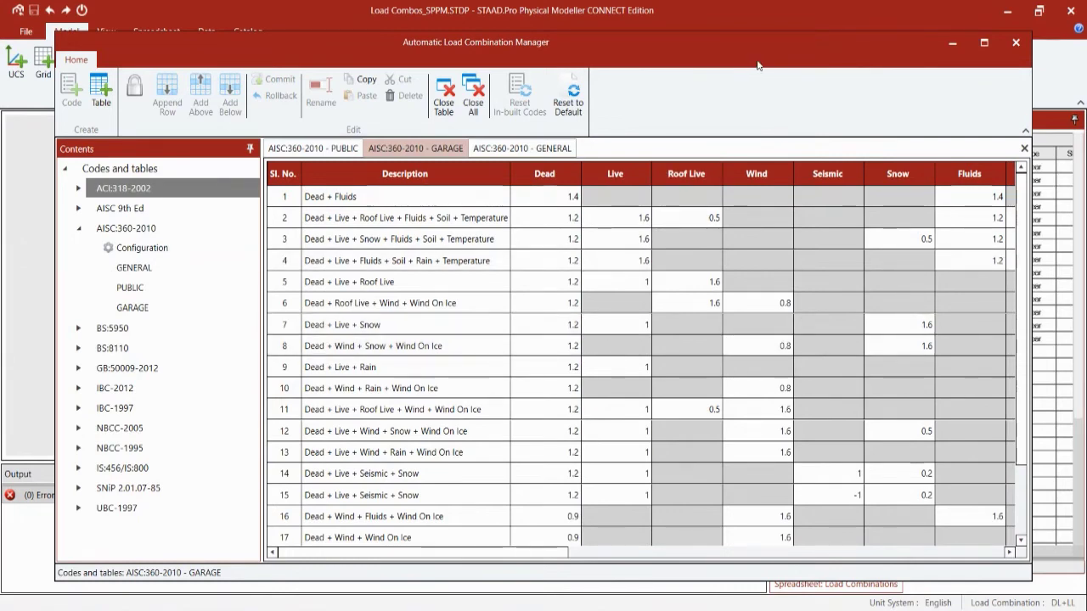
left_click(1015, 43)
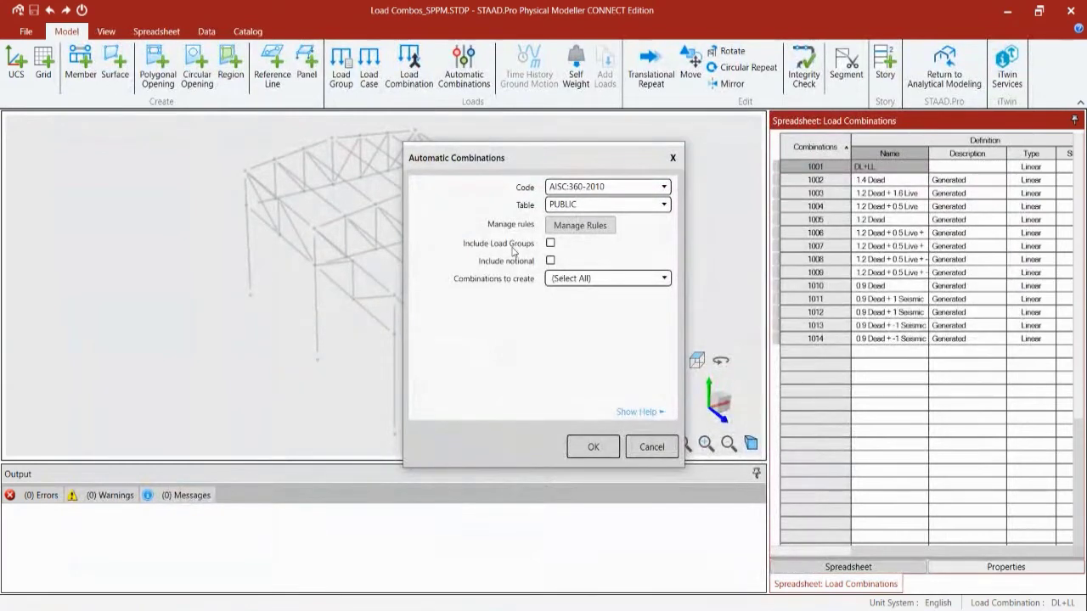
Step: Cancel the Automatic Combinations dialog and close the Load Combos_SPPM model
left_click(647, 450)
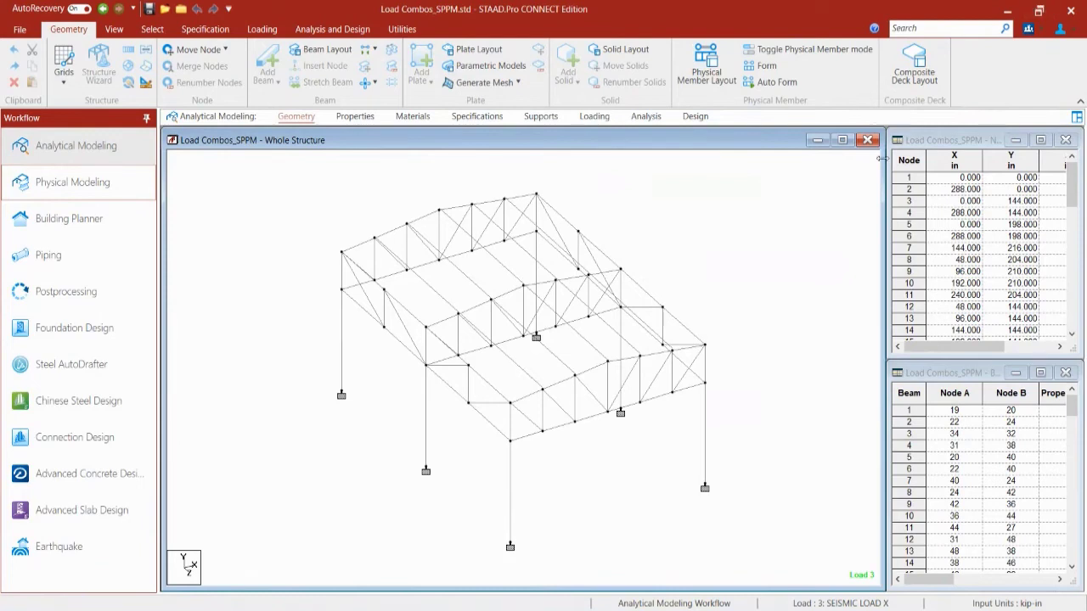
left_click(180, 12)
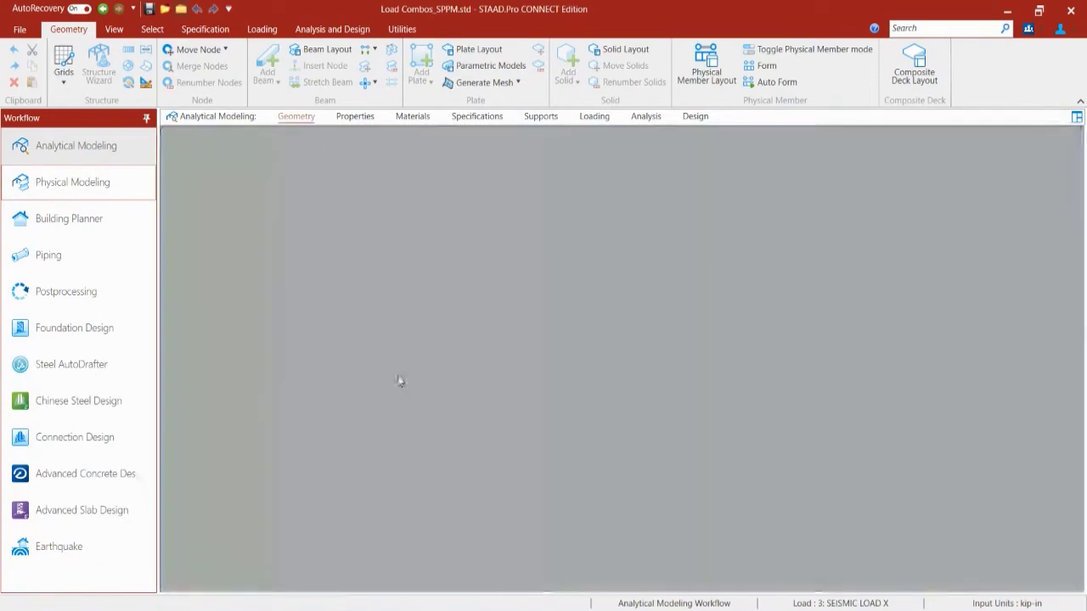
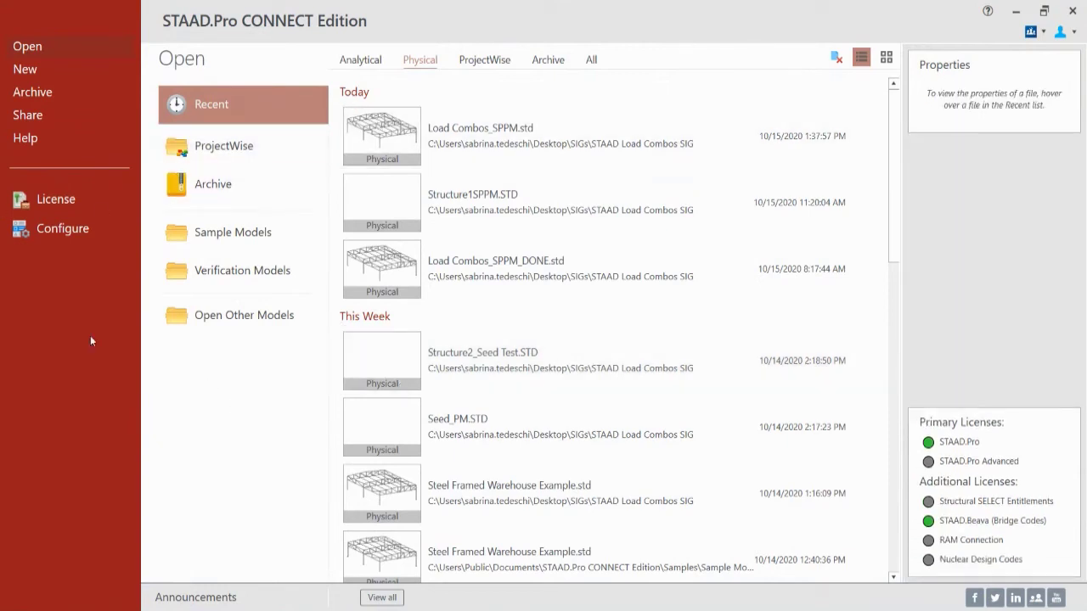
Step: Start a new Analytical model named 'AM_w Seed' and browse for its model seed file
left_click(31, 77)
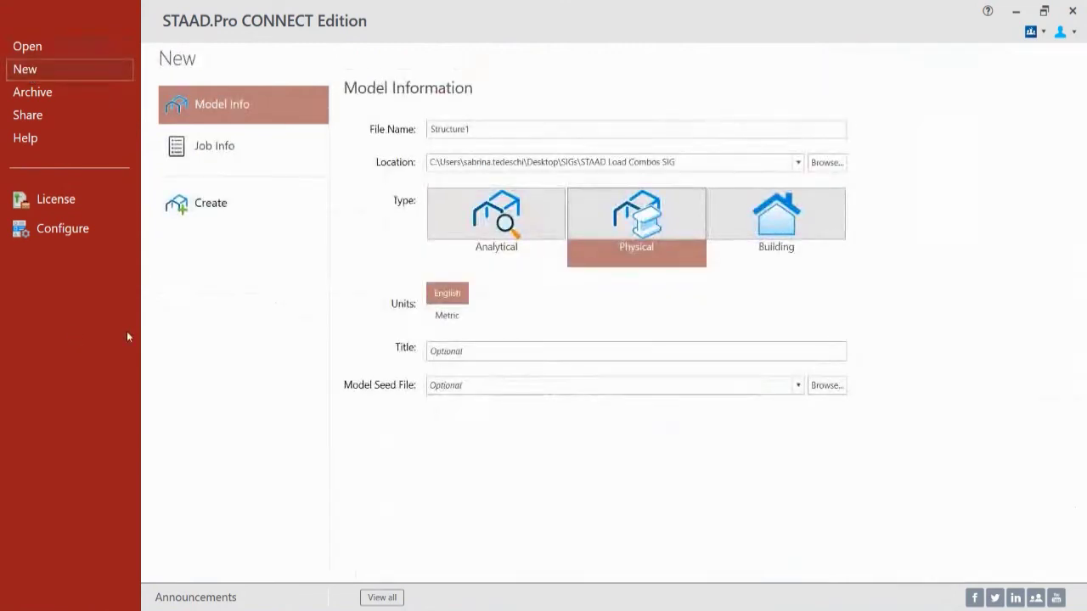
left_click(514, 246)
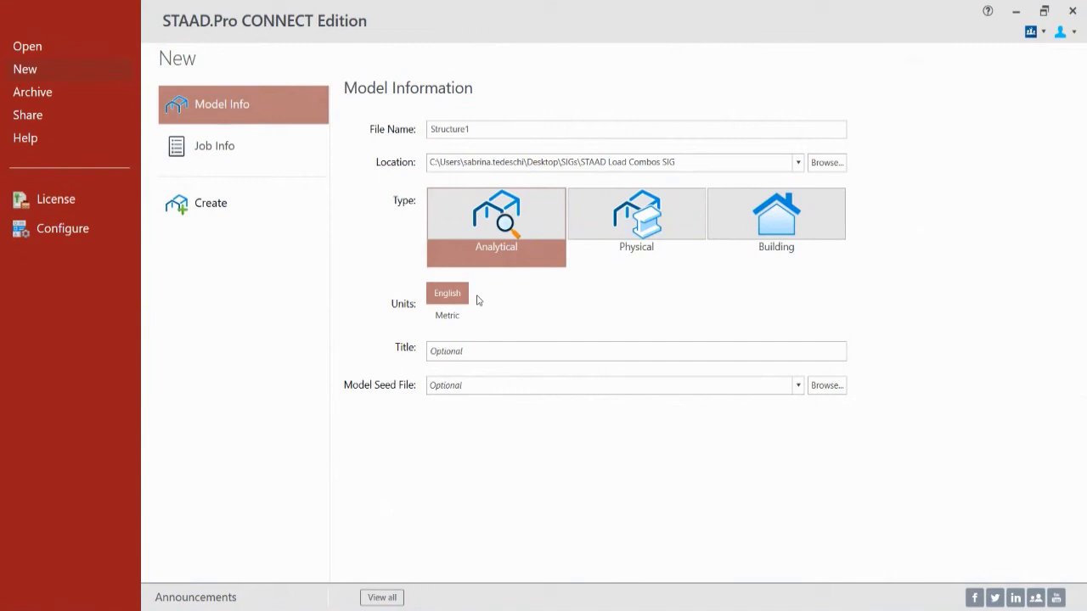
left_click_drag(481, 129, 384, 146)
type("AM_w Seed")
left_click(829, 387)
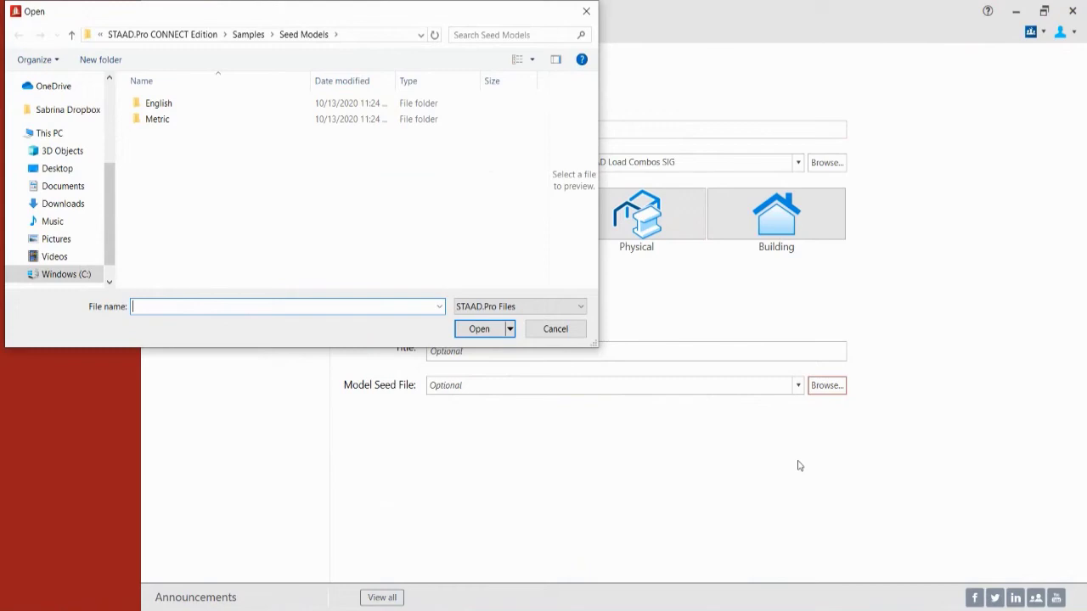
Step: Use AM_Seed.STD from Desktop > SIGs > STAAD Load Combos SIG as the seed and create the model
left_click(381, 34)
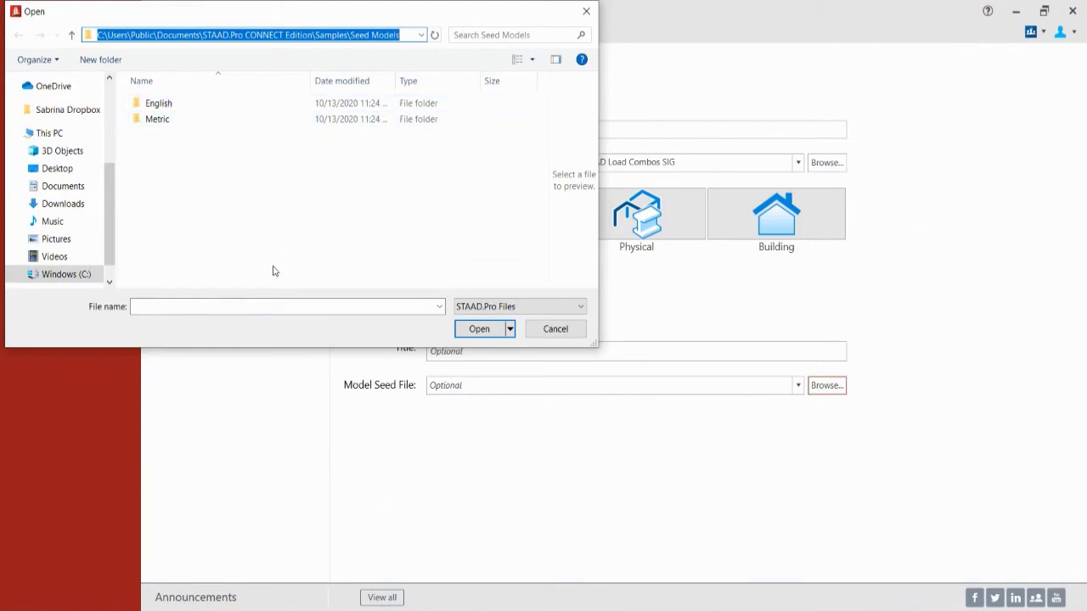
left_click(65, 172)
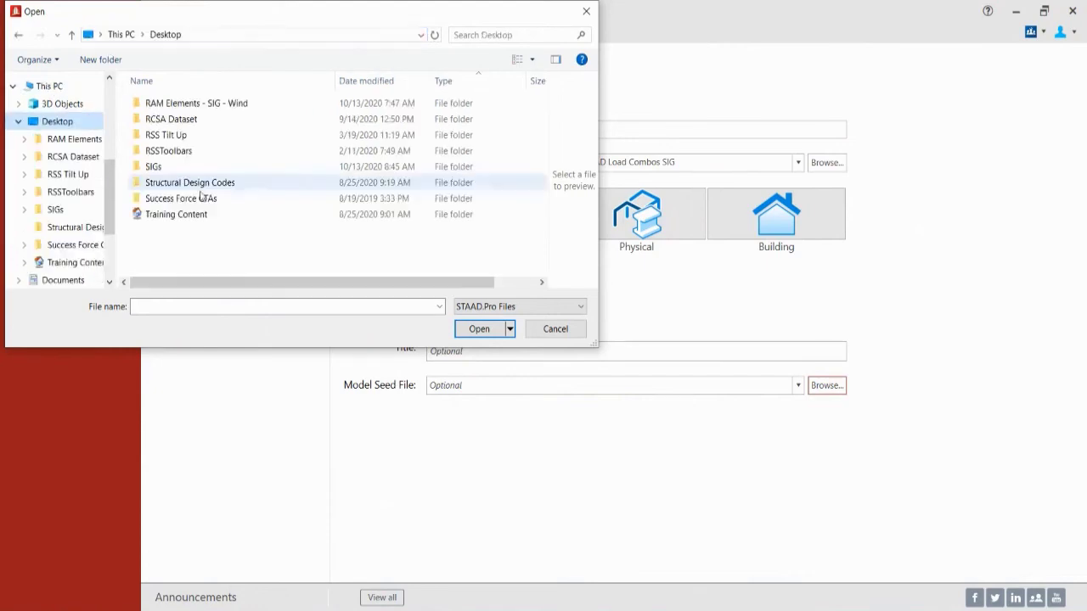
left_click(154, 169)
double_click(154, 169)
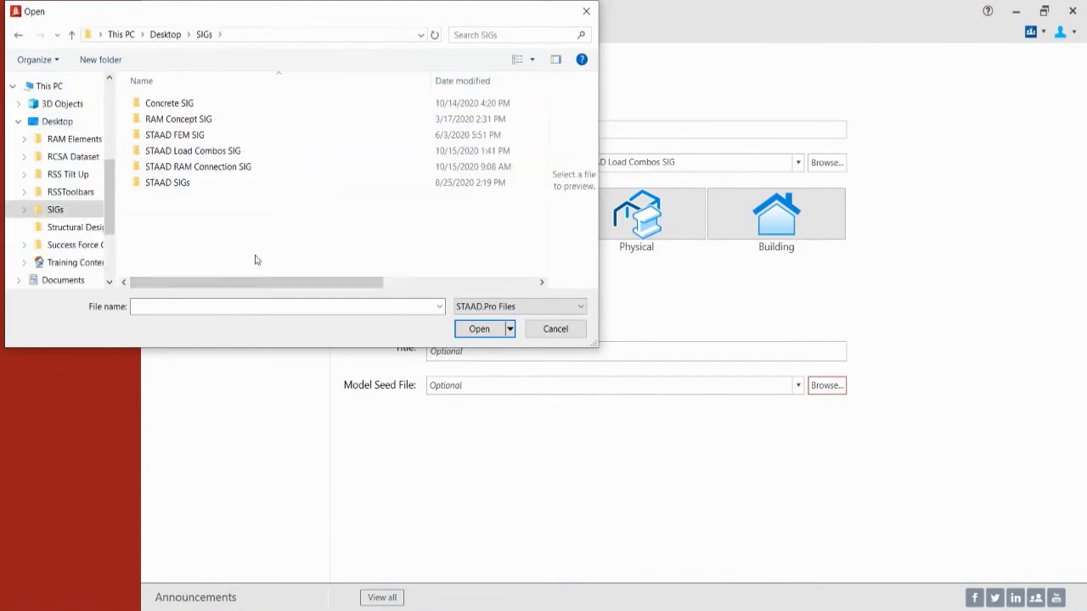
left_click(165, 151)
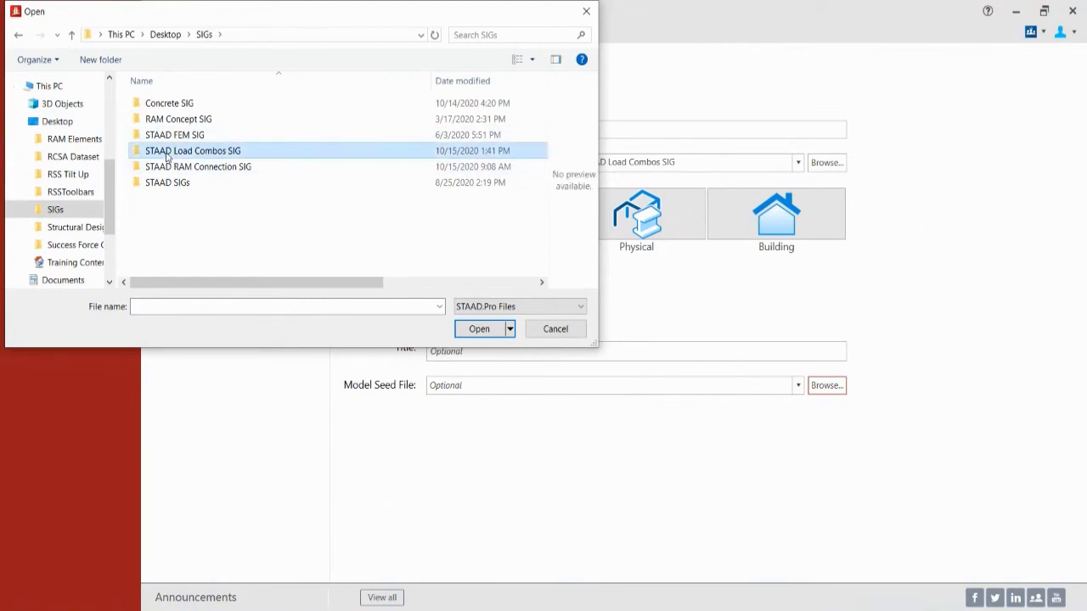
double_click(165, 151)
left_click(153, 102)
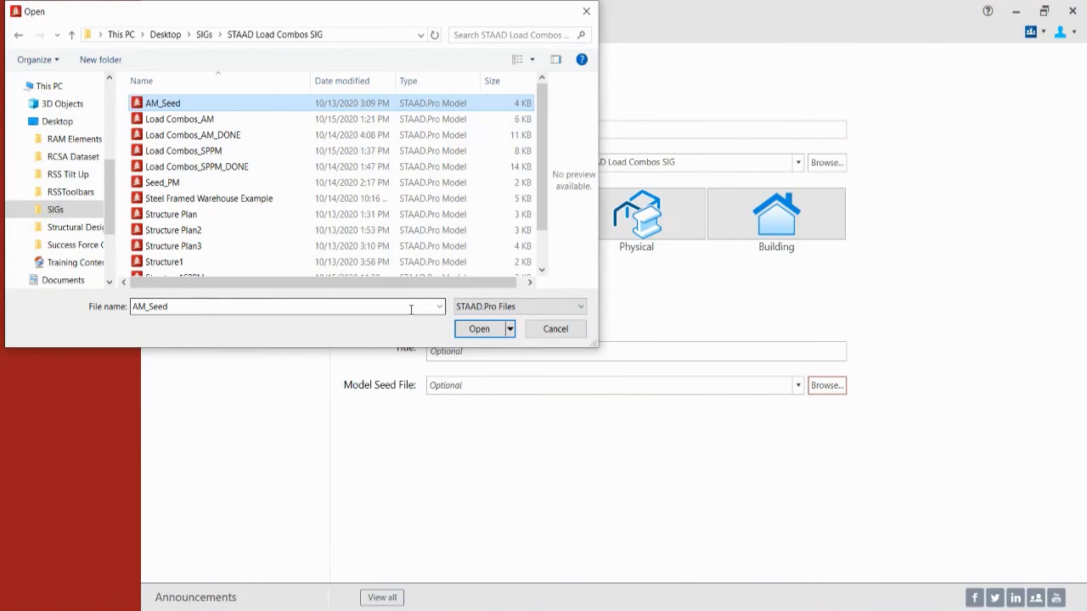
left_click(474, 330)
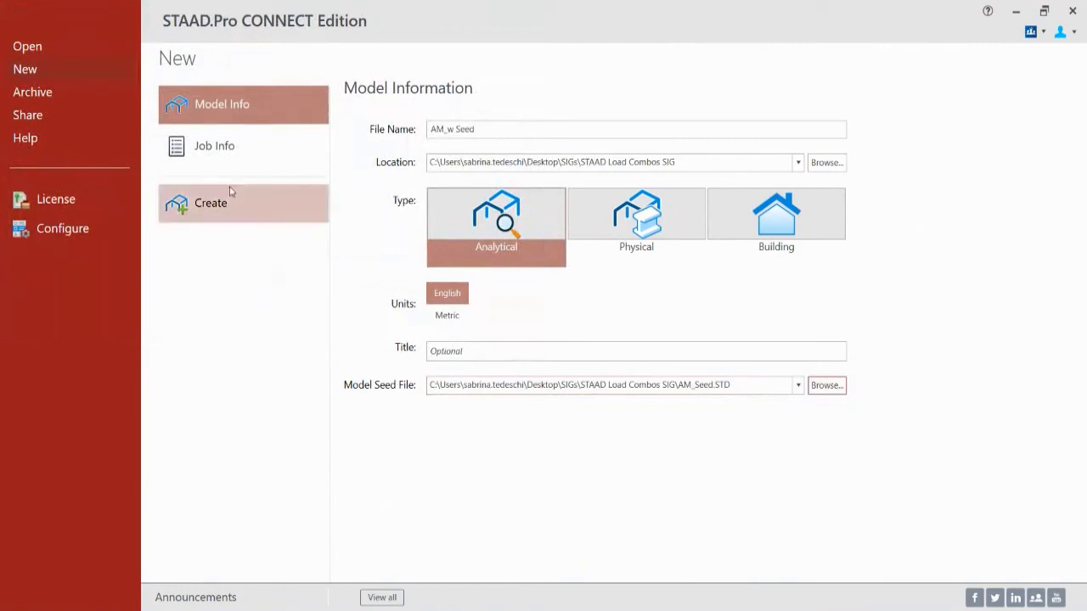
left_click(214, 205)
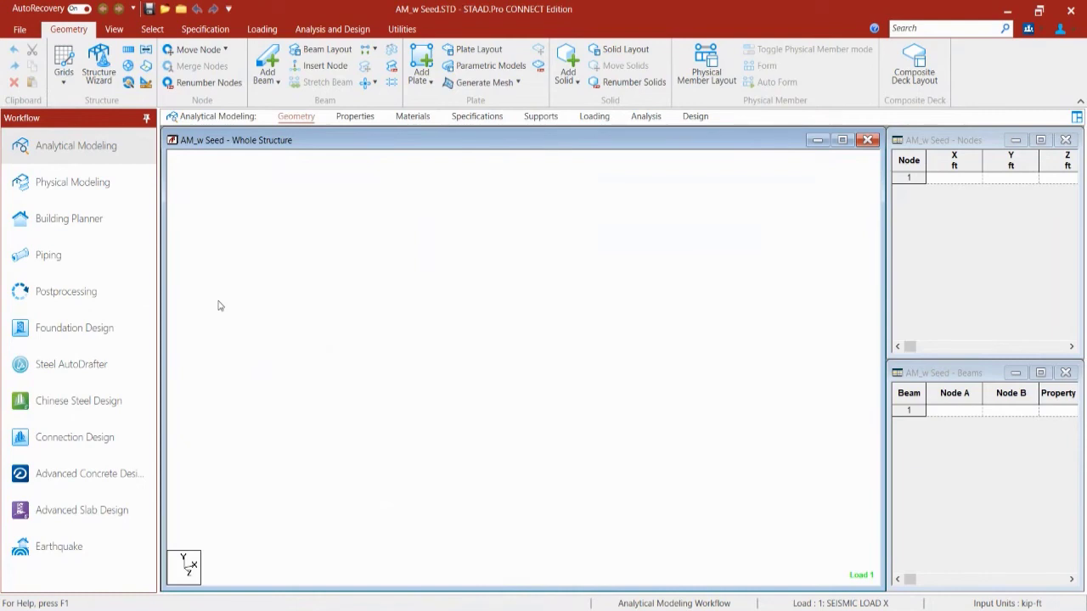
Step: Expand Load Cases Details in the Loading workflow to show the seismic, wind, dead, live cases and AISC 360-2010 combinations
left_click(593, 117)
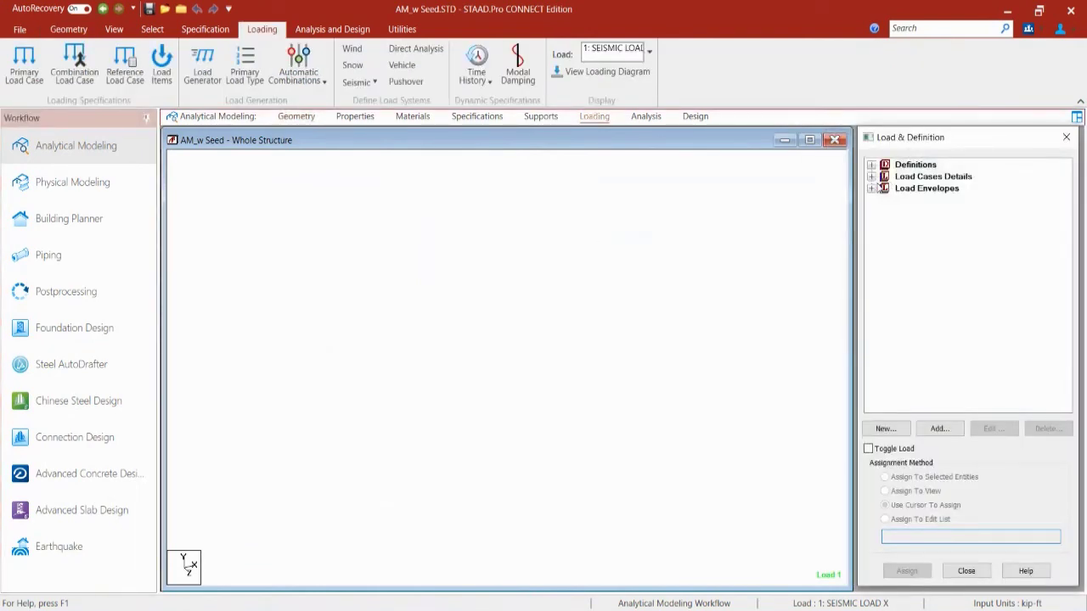
left_click(871, 177)
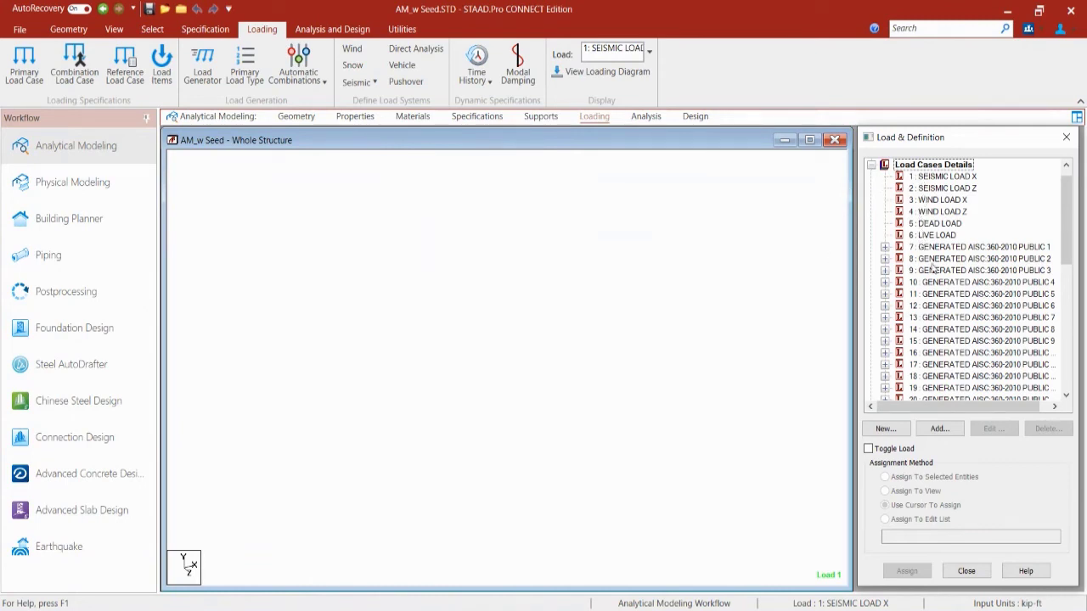
Step: Check load case 7's contents and scroll further down the load tree
left_click(885, 247)
left_click(885, 248)
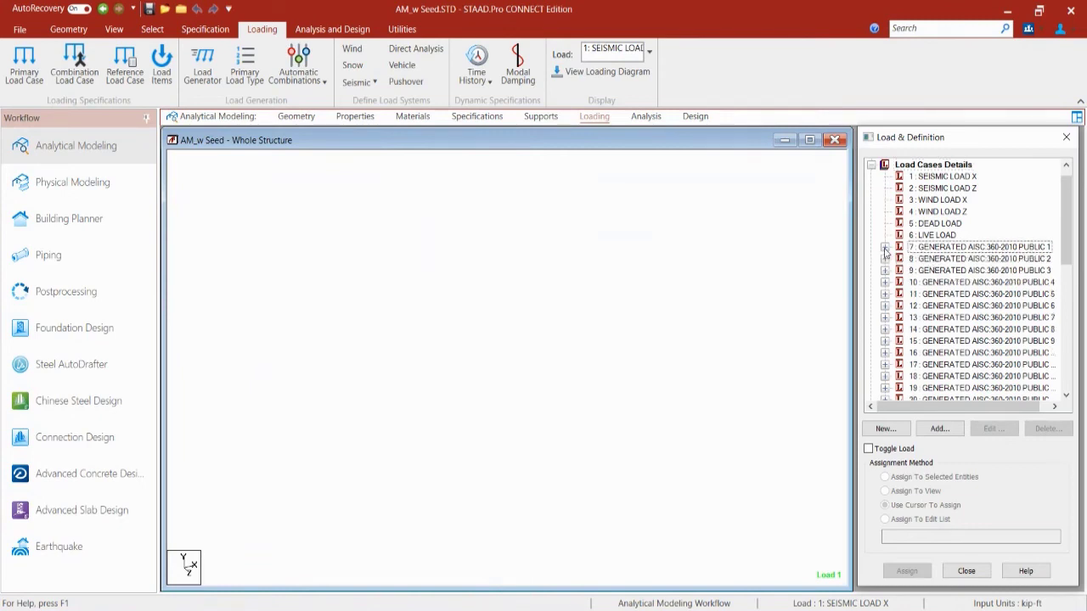
scroll(1022, 251, "down", 1)
scroll(1022, 252, "down", 3)
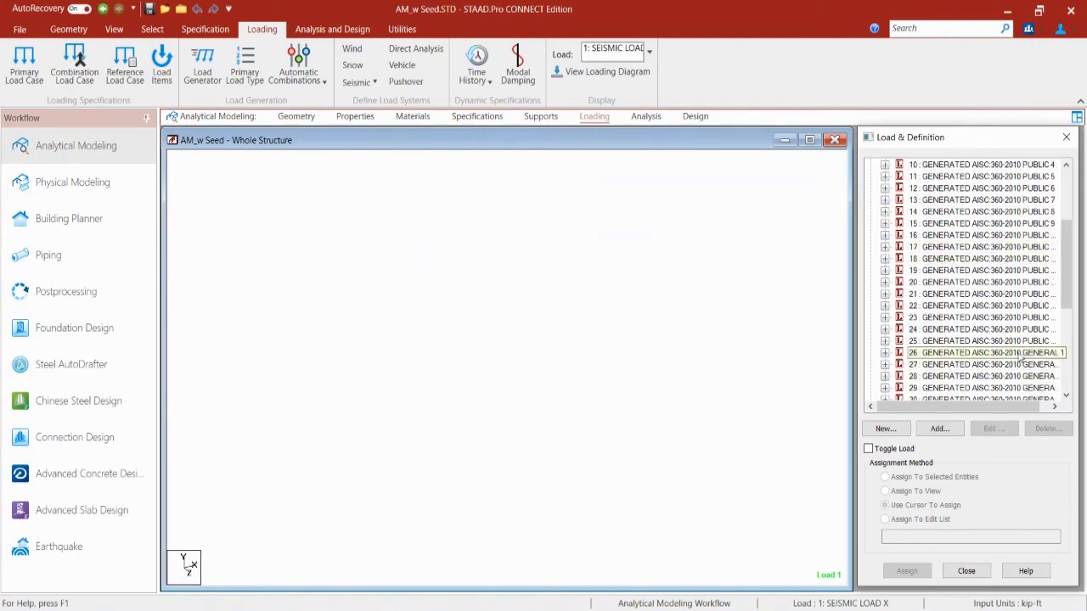
left_click_drag(1067, 284, 1067, 373)
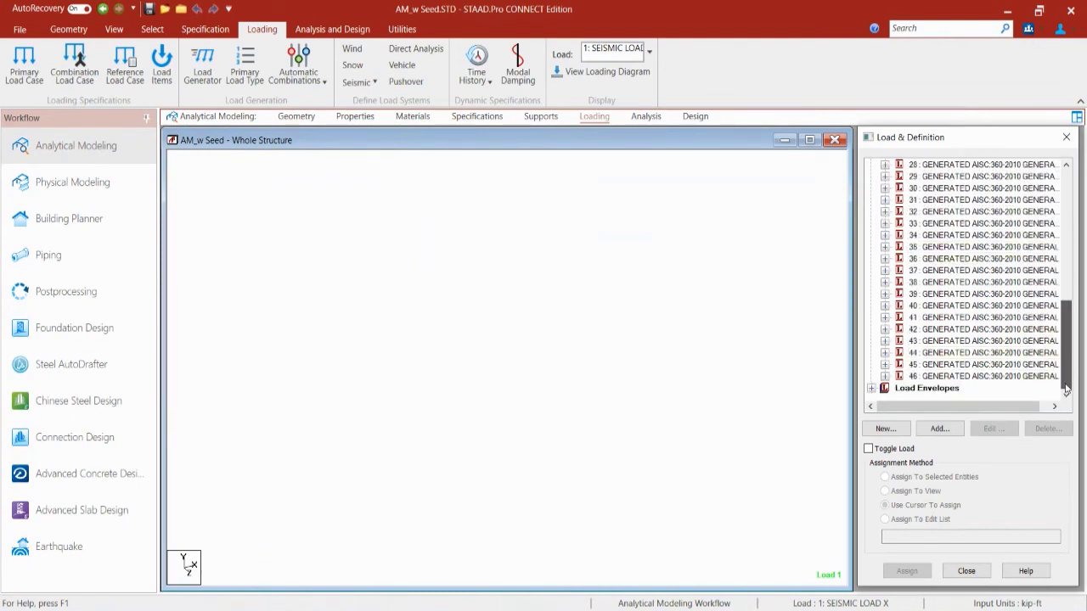
Step: Review ENVELOPE 1 under Load Envelopes without changes, then expand the Definitions section
left_click(871, 389)
left_click(917, 378)
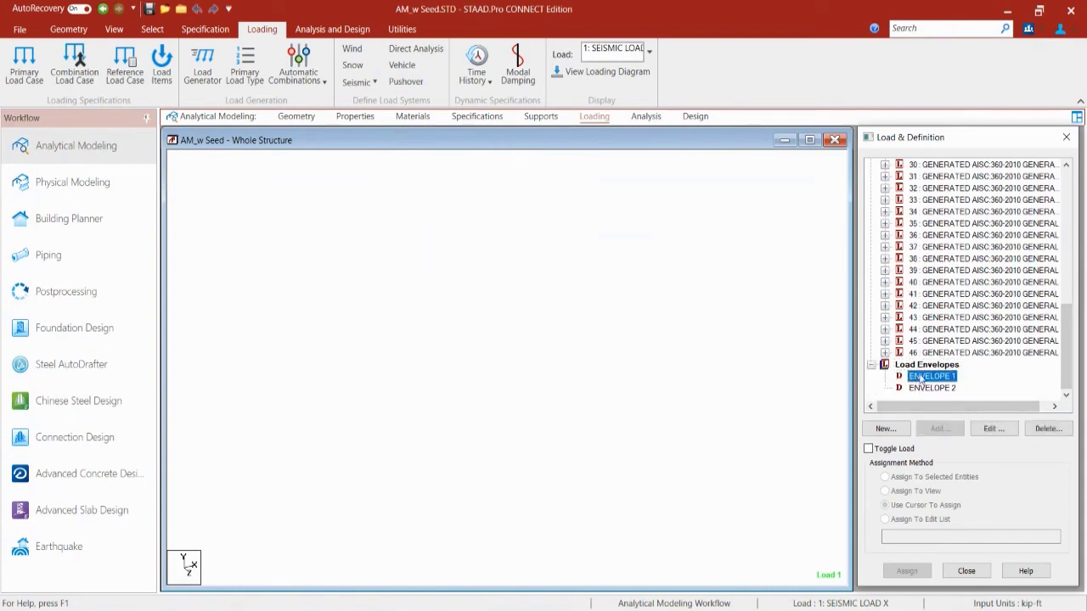
double_click(919, 376)
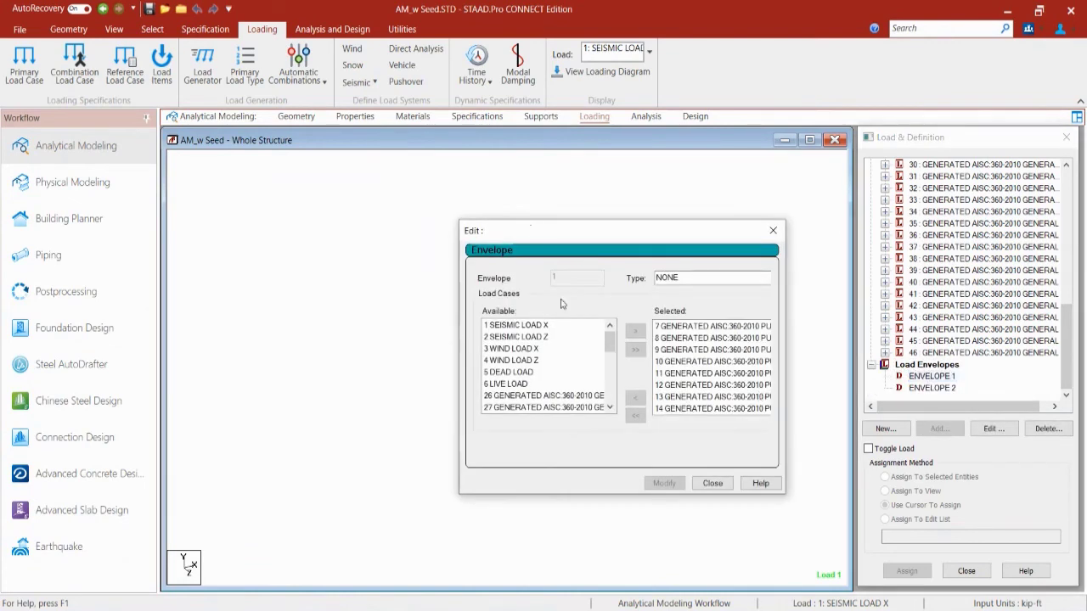
left_click(712, 483)
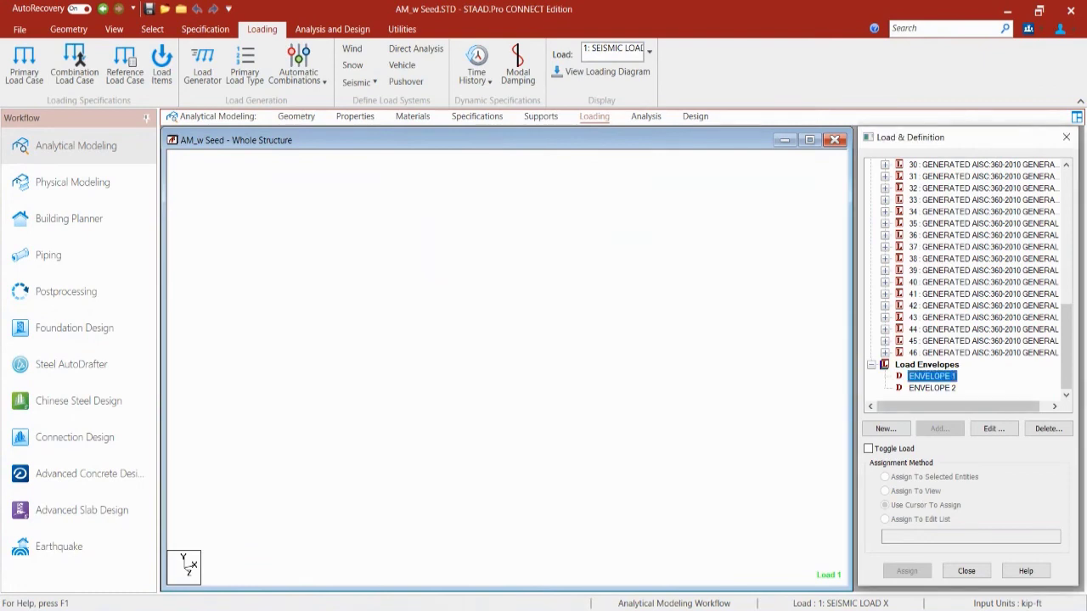
left_click_drag(1067, 358, 986, 185)
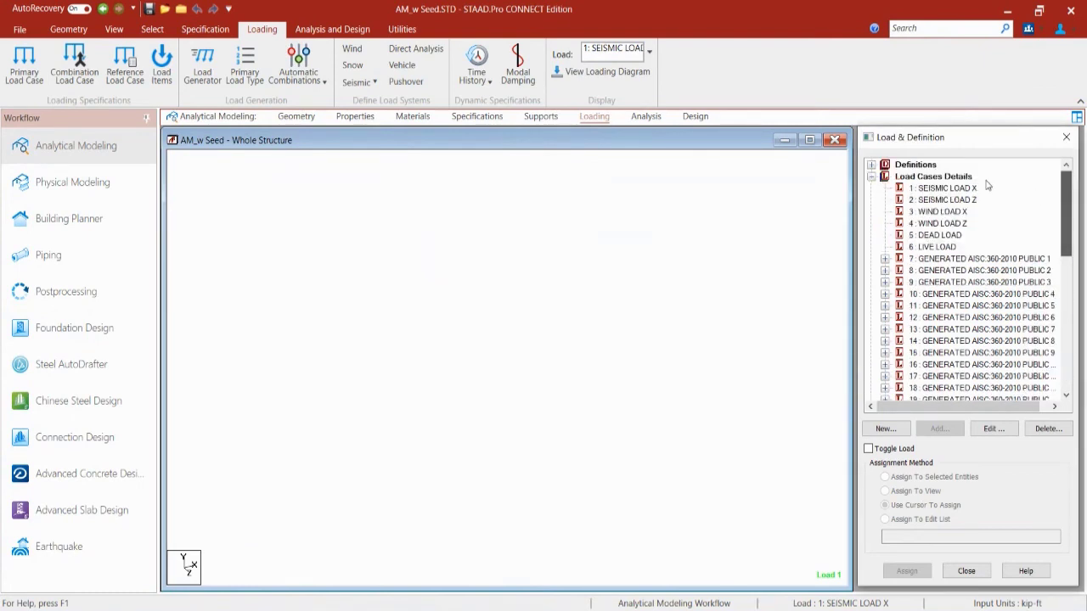
left_click(871, 165)
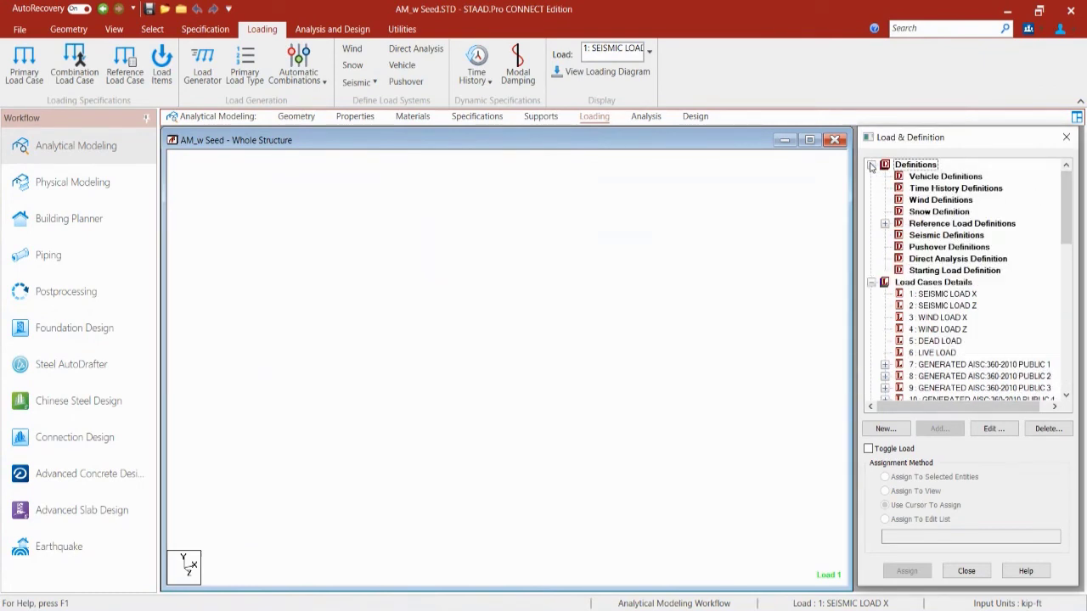
Step: Expand Reference Load Definitions and R1: SEISMIC MASS to show SELFWEIGHT X 1, Y 1 and Z 1
left_click(885, 223)
left_click(899, 235)
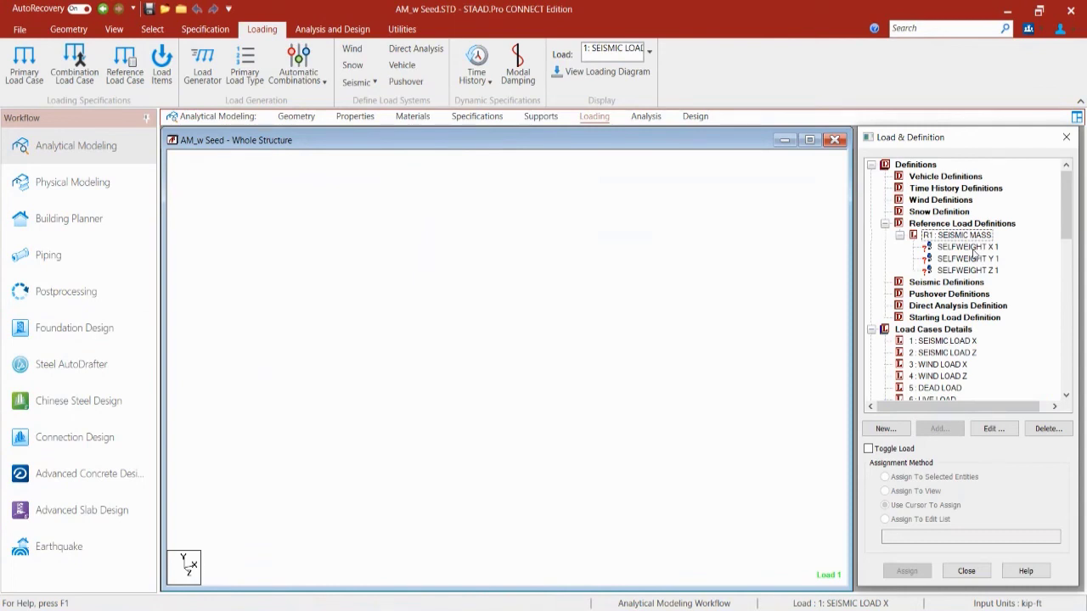
Step: Scroll through the load tree, then go back to the start page's recent models list
scroll(974, 253, "down", 6)
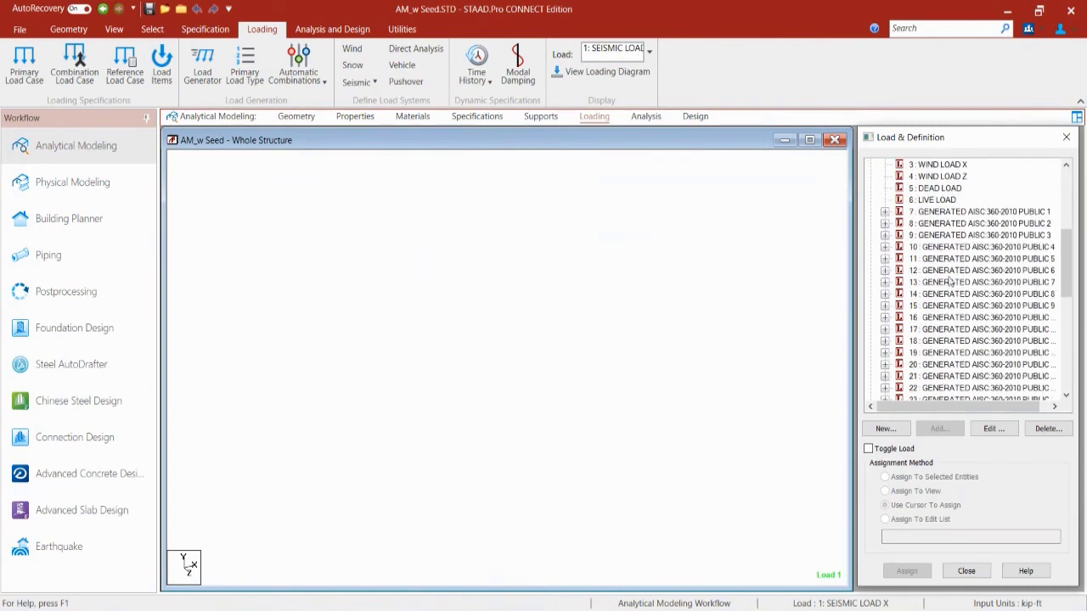
scroll(951, 282, "down", 1)
scroll(947, 268, "up", 5)
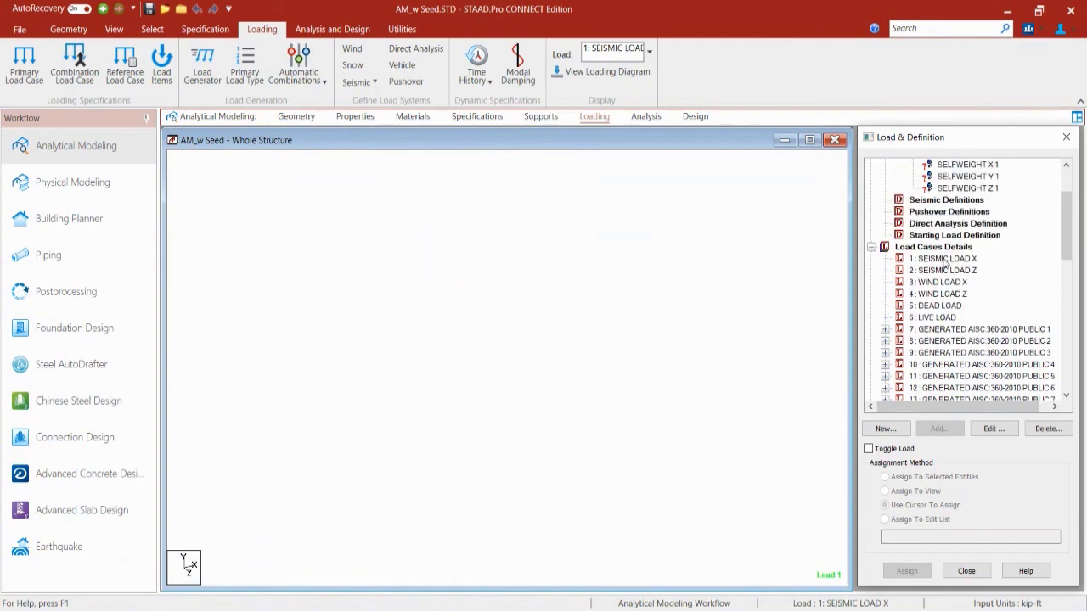
scroll(944, 263, "up", 2)
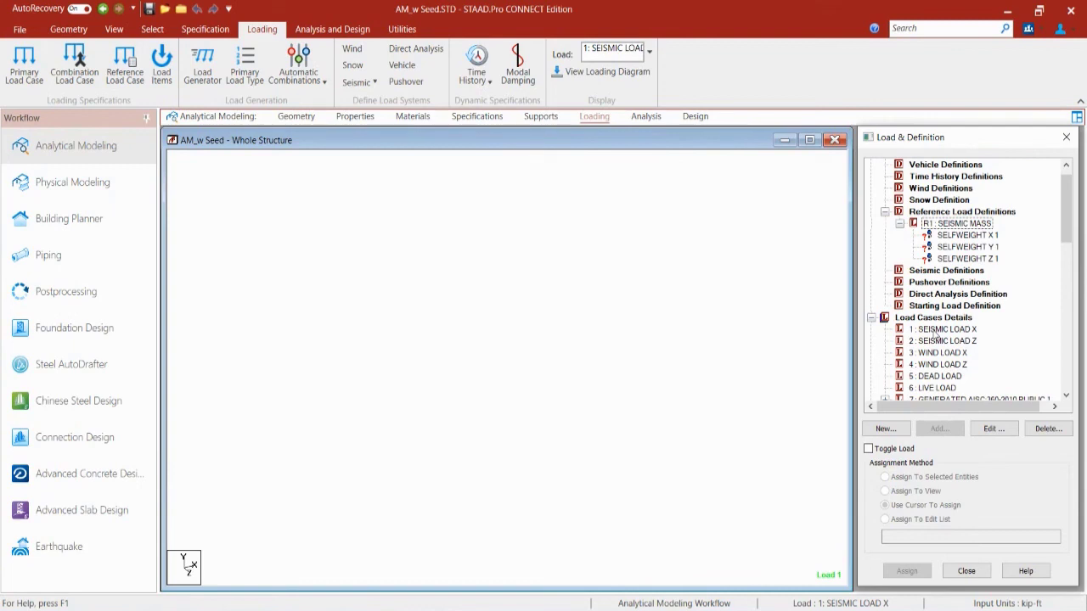
left_click(182, 9)
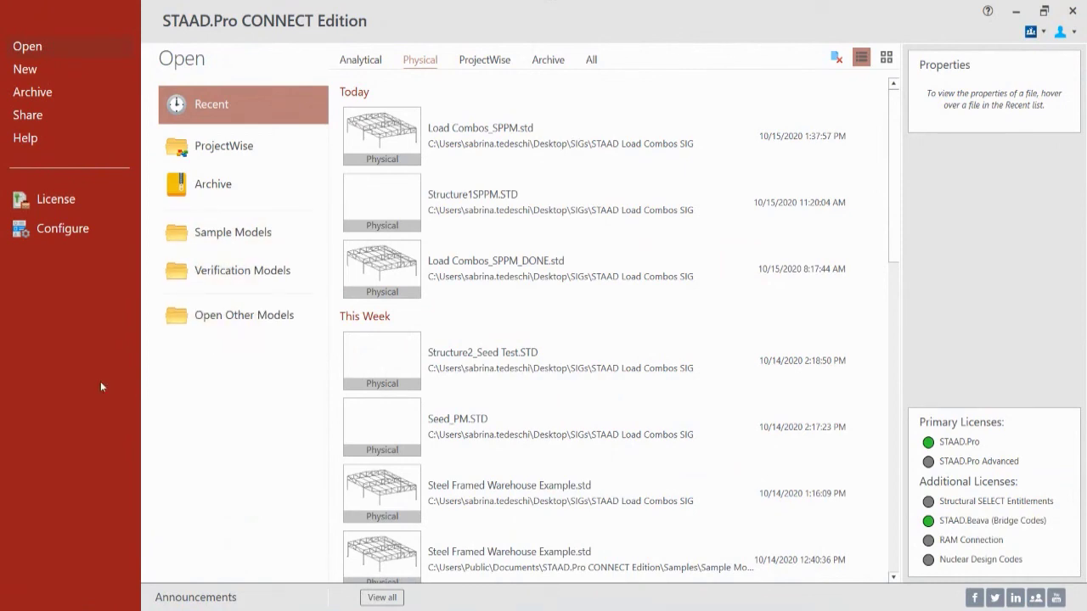
Step: Start a new Physical model named 'PM_w Seed'
left_click(26, 73)
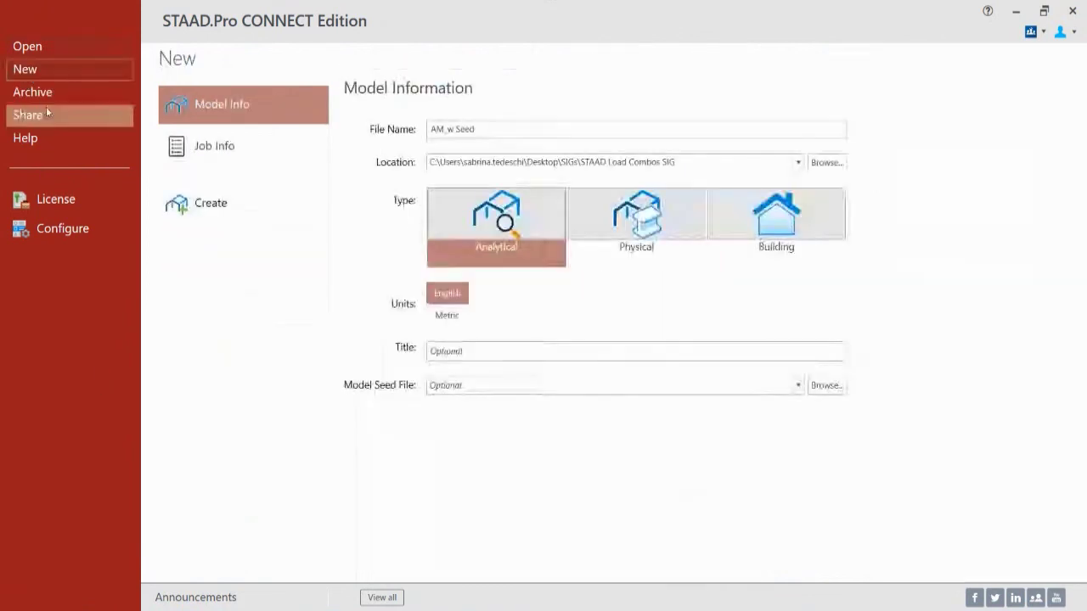
left_click(484, 128)
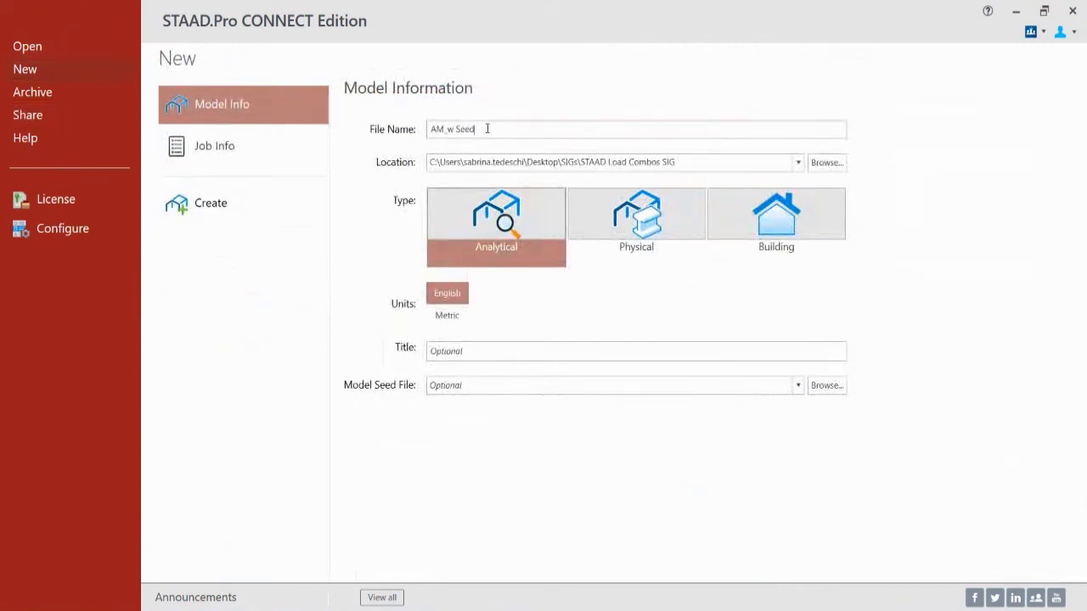
left_click(434, 128)
key("BackSpace")
type("P")
left_click(667, 226)
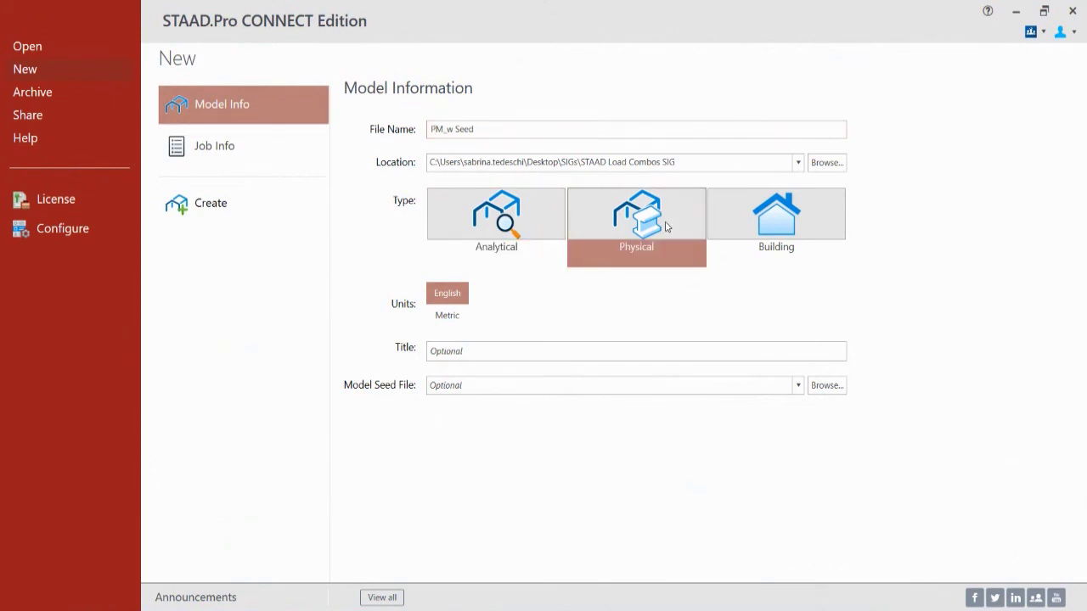
Step: Browse the English Seed Models folder's Analytical and Physical seed subfolders
left_click(814, 385)
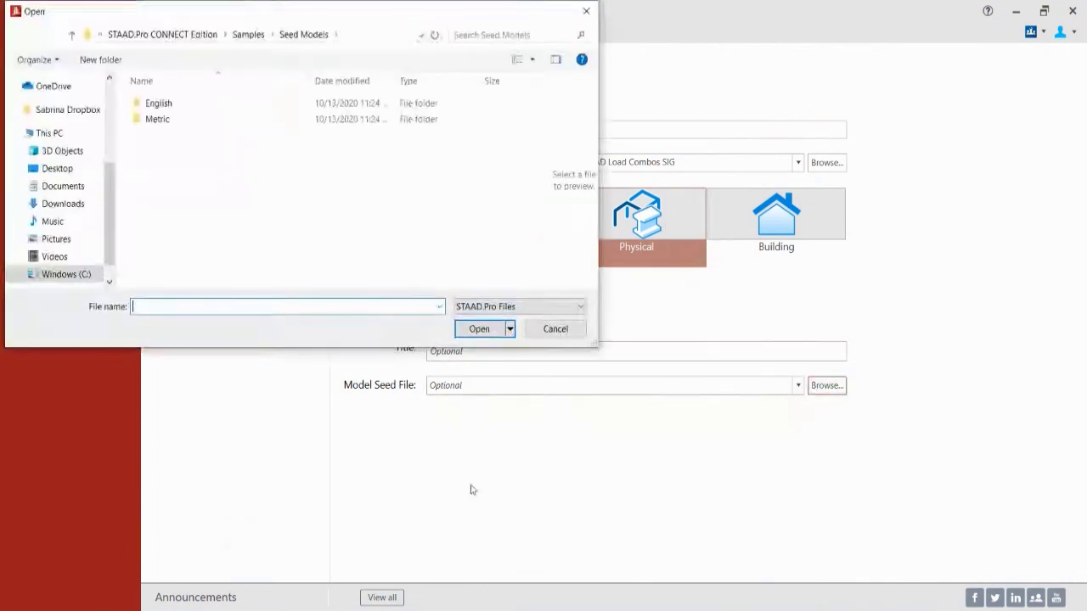
left_click(373, 36)
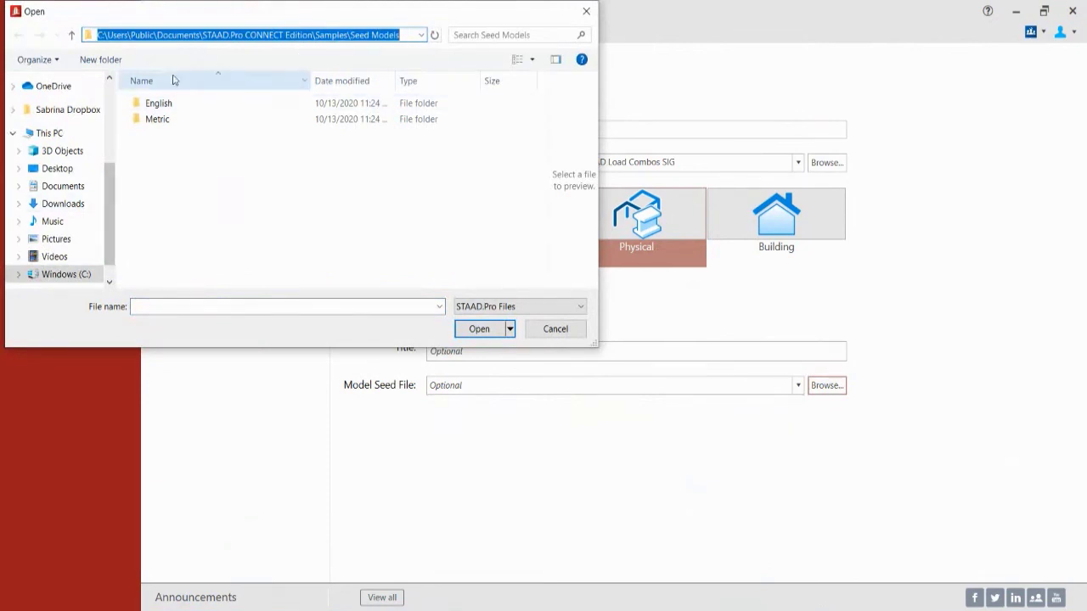
left_click(157, 104)
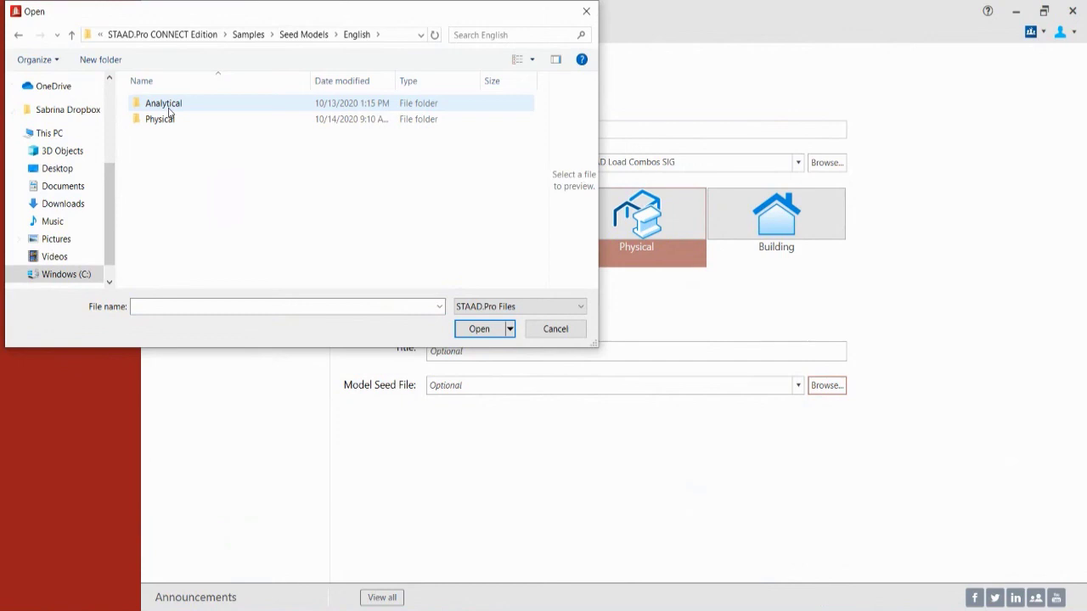
double_click(169, 111)
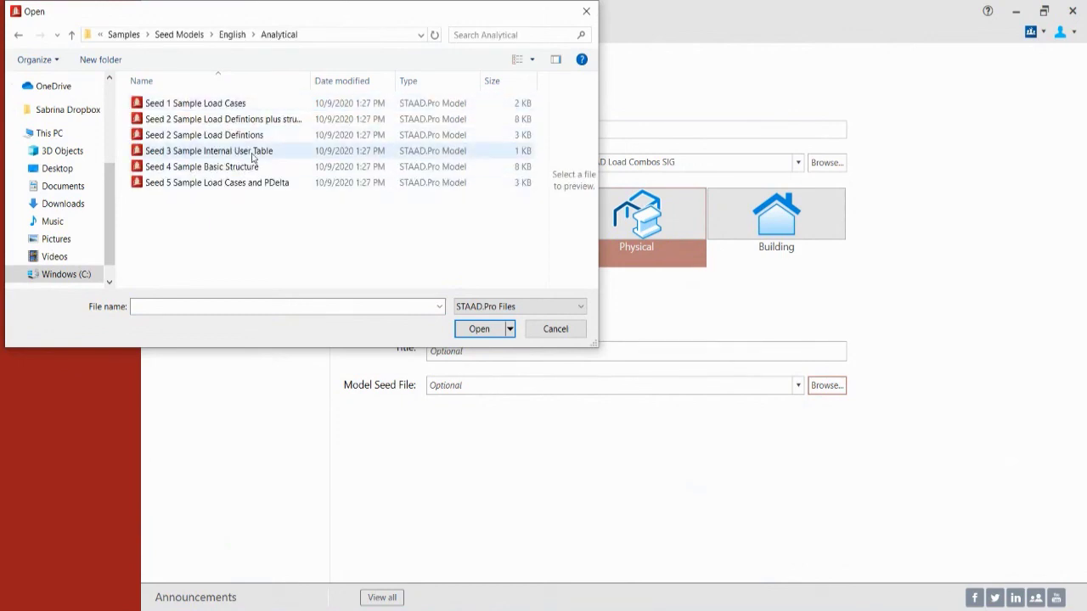
left_click(233, 35)
left_click(189, 124)
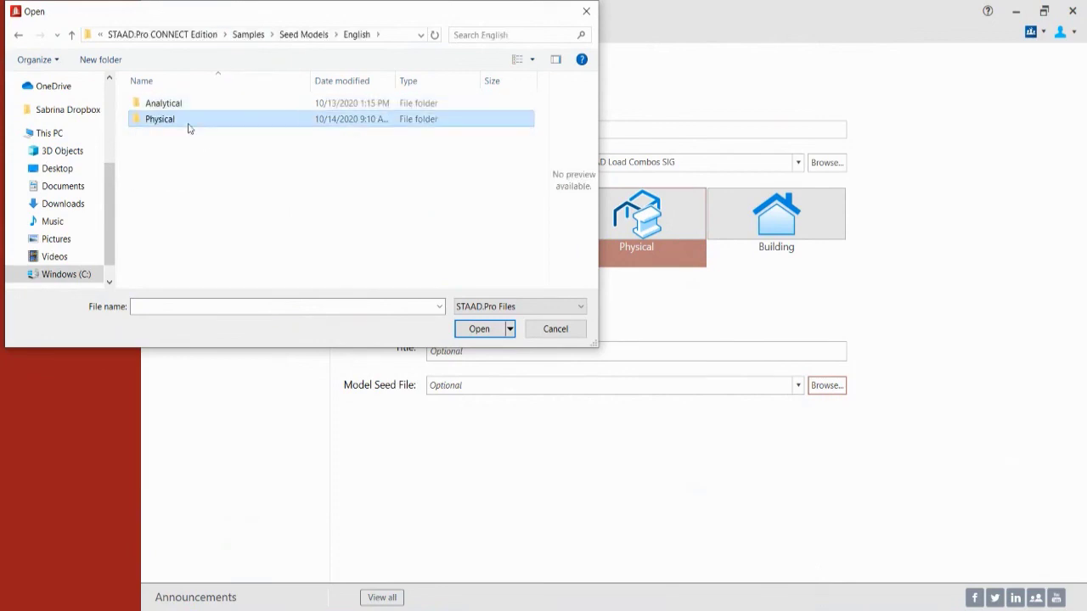
double_click(188, 128)
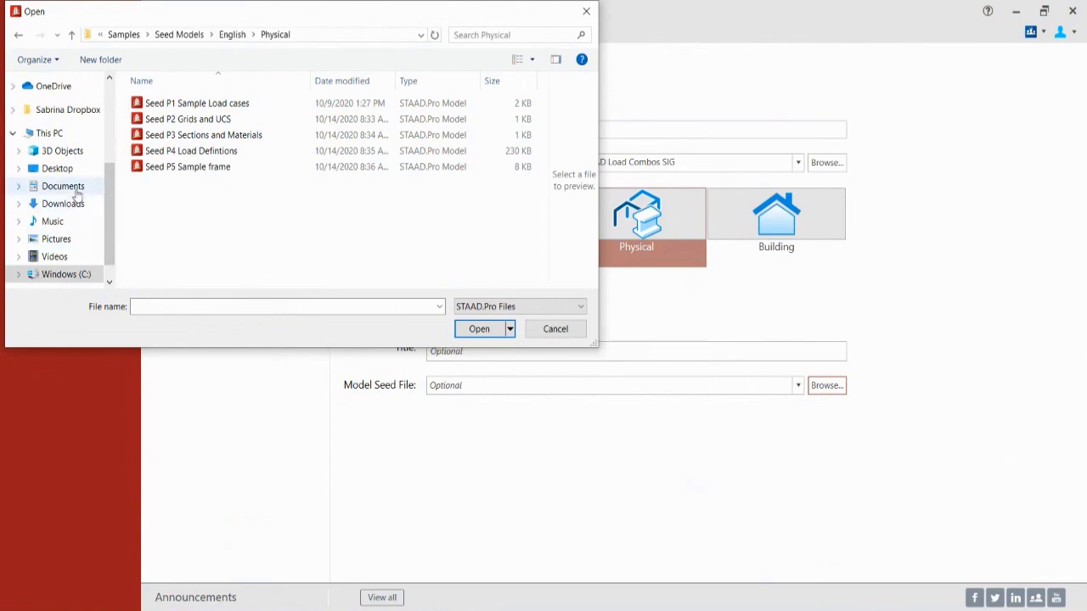
Step: Pick Seed_PM.STD from Desktop > SIGs > STAAD Load Combos SIG as the model seed file
left_click(71, 172)
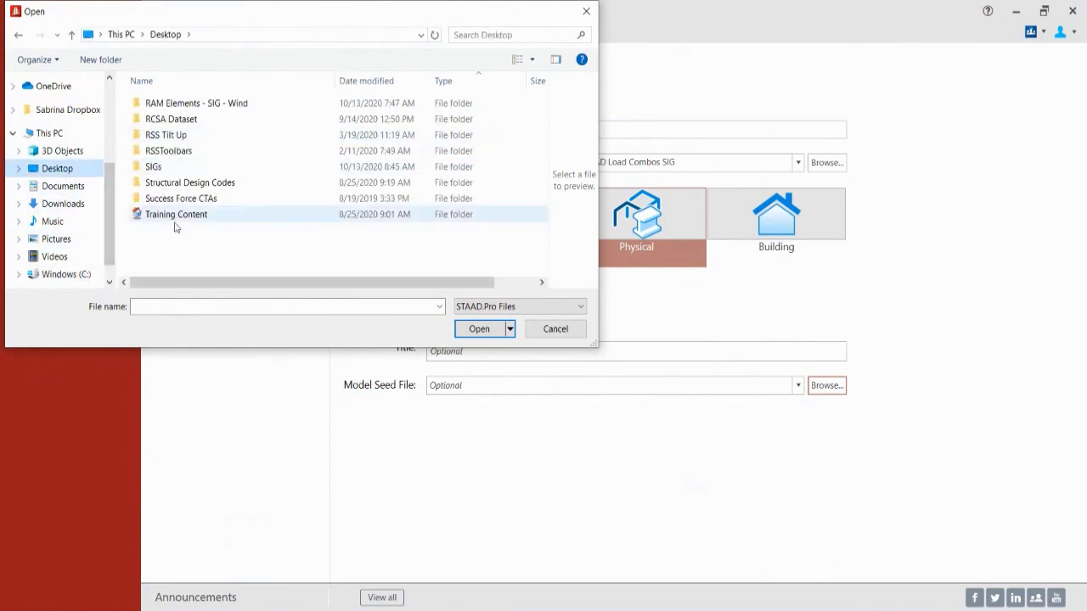
left_click(172, 169)
left_click(171, 172)
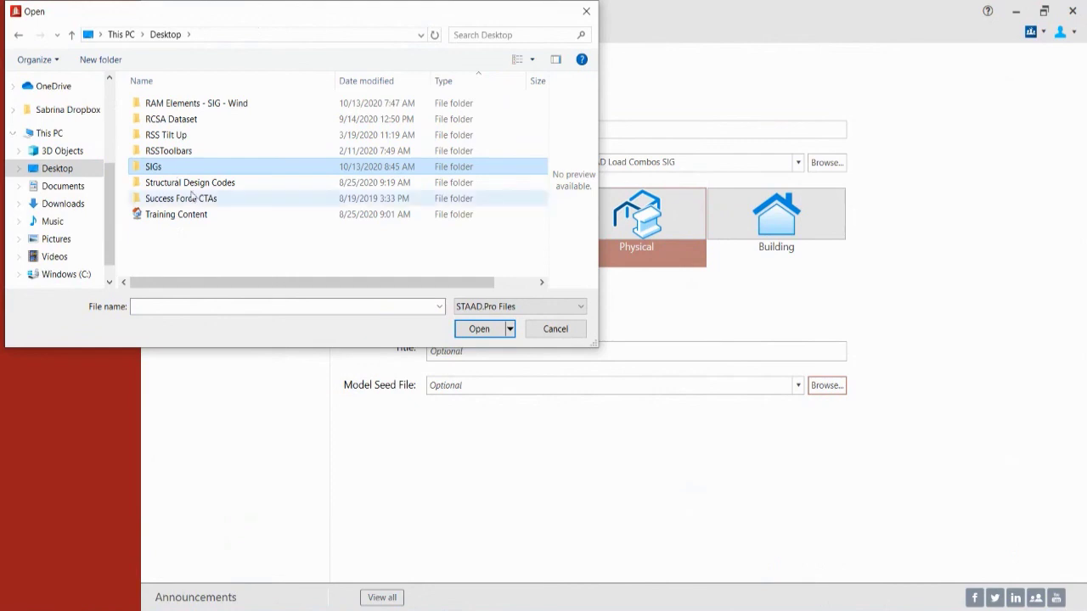
left_click(137, 170)
double_click(137, 169)
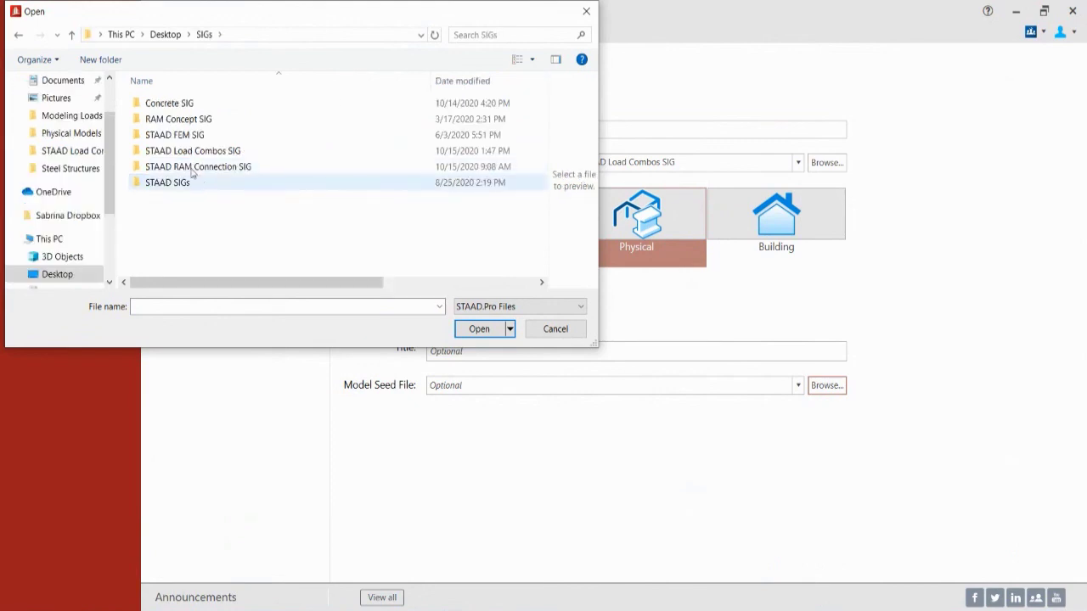
left_click(195, 154)
double_click(195, 151)
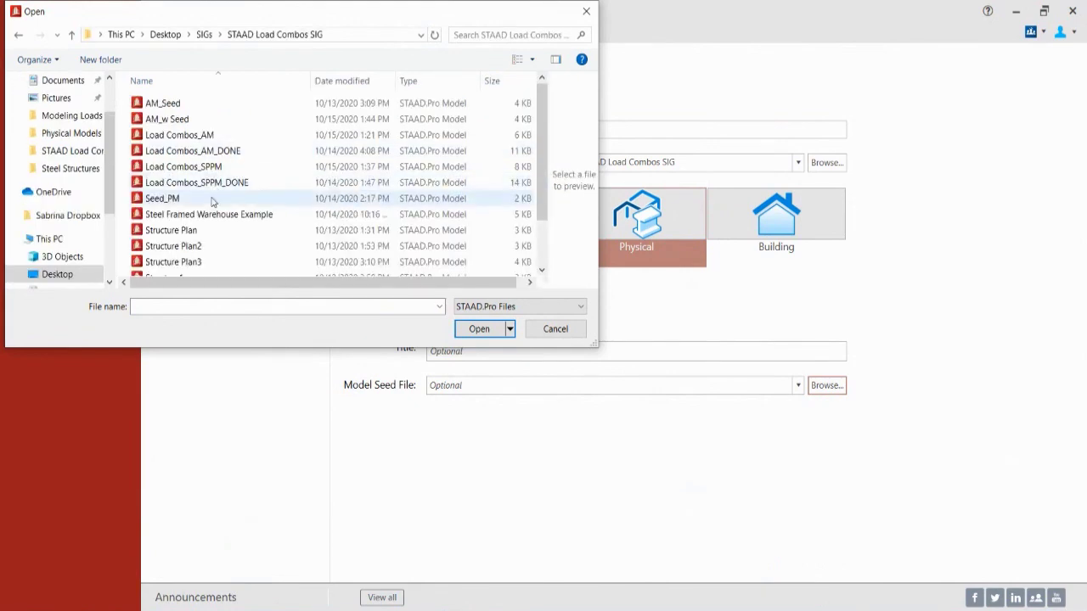
left_click(212, 198)
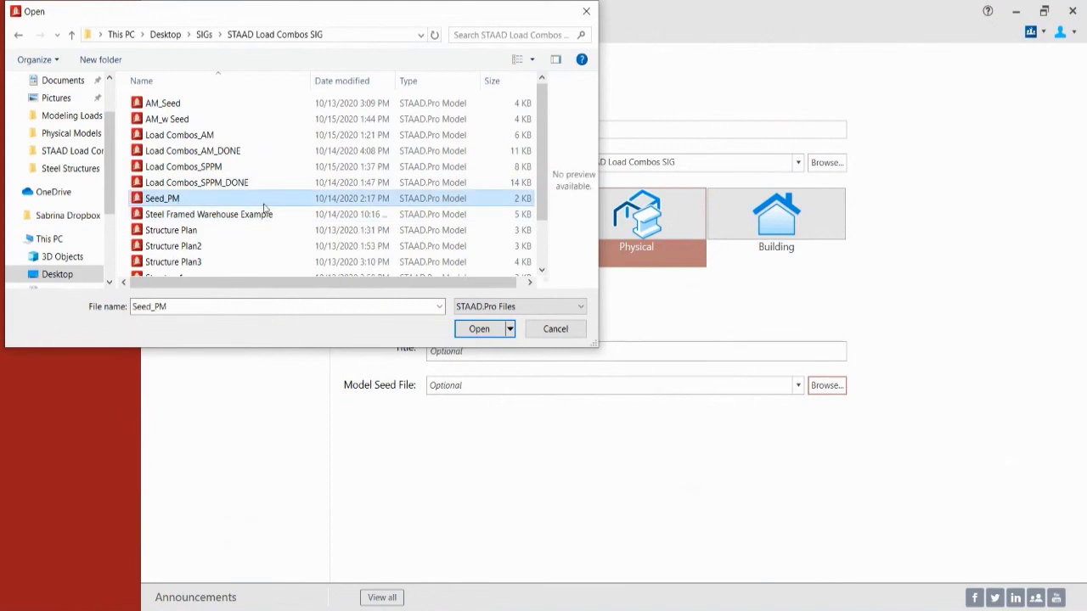
left_click(475, 328)
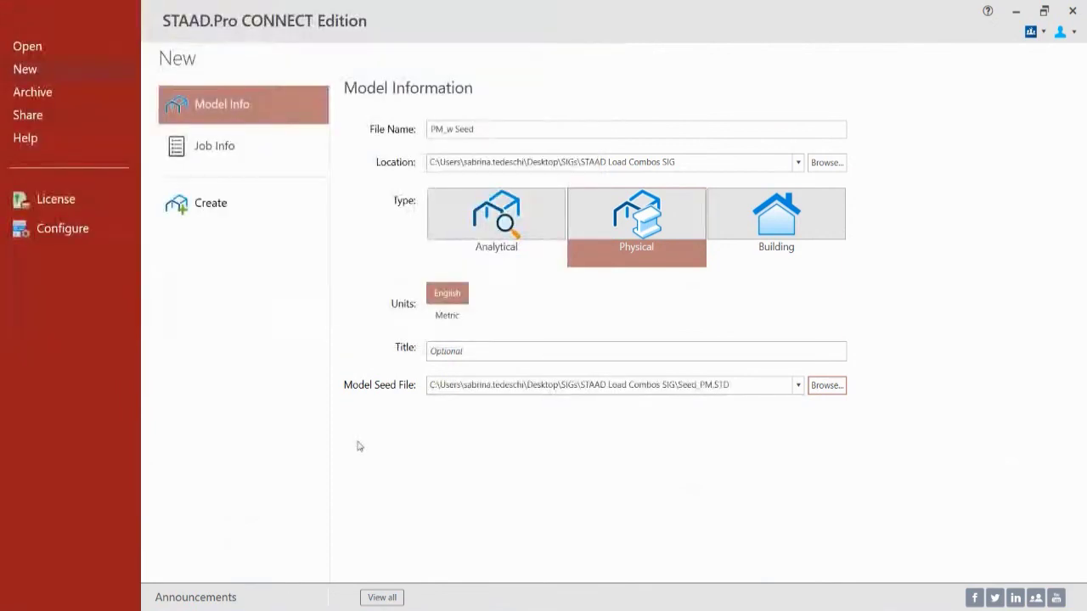
Step: Create PM_w Seed and review its load groups, load cases and the Seismic Def 1 catalog entry
left_click(198, 215)
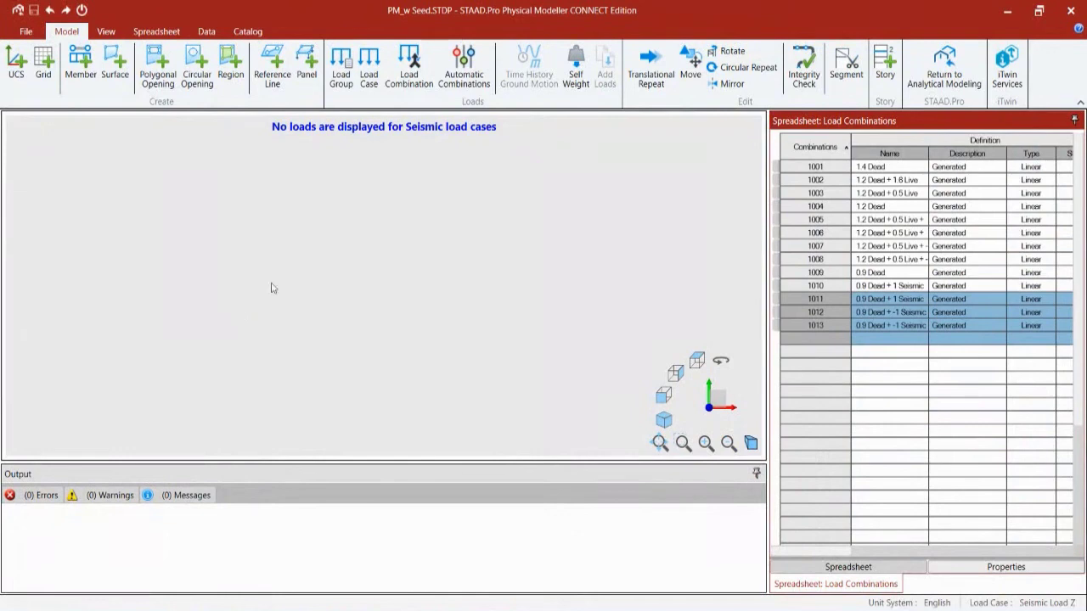
left_click(433, 242)
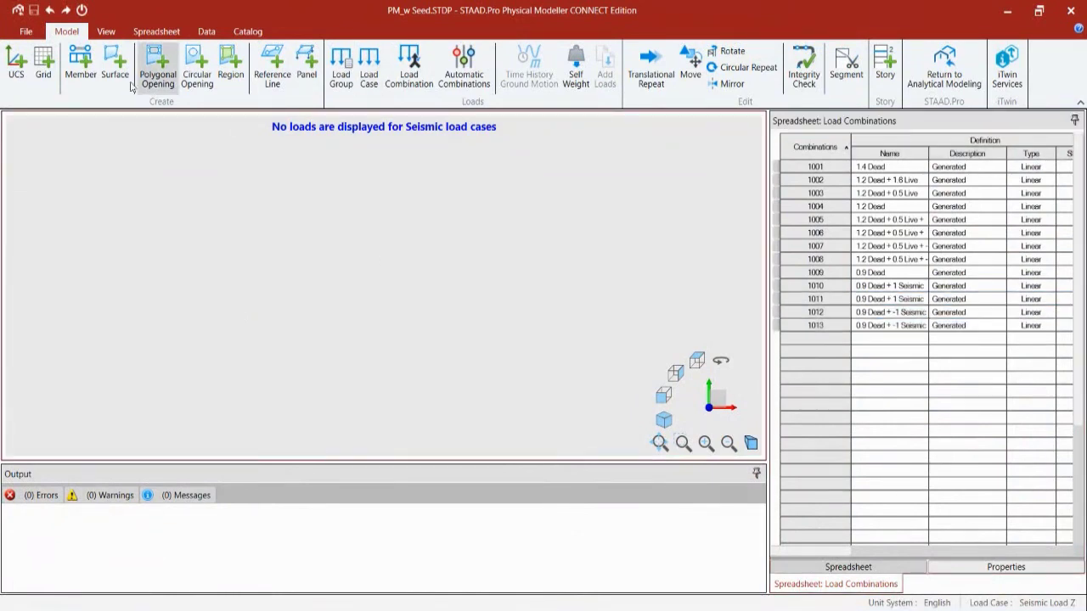
left_click(158, 32)
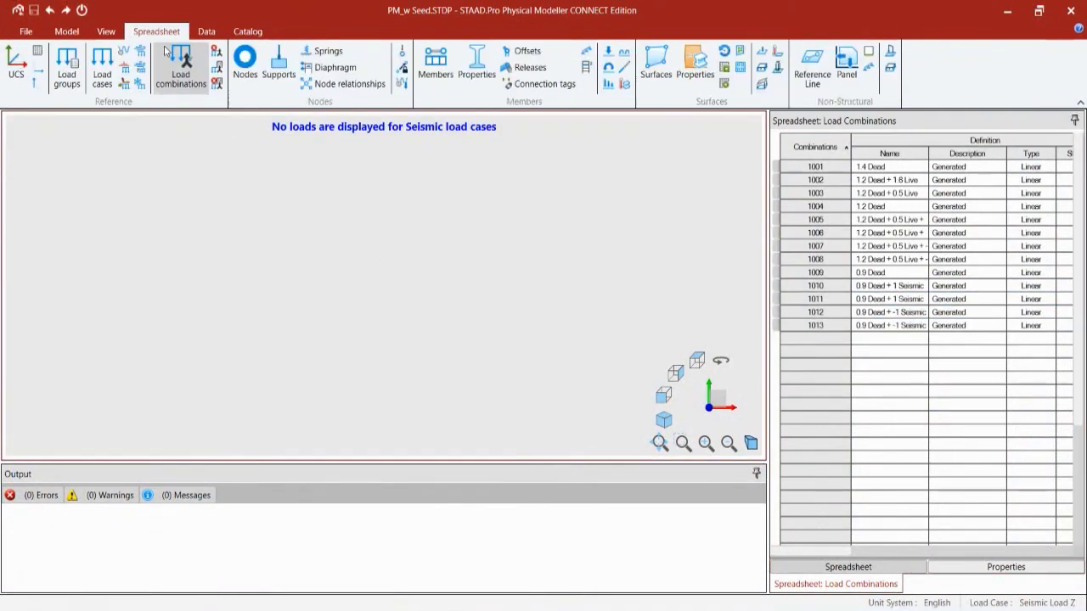
left_click(78, 81)
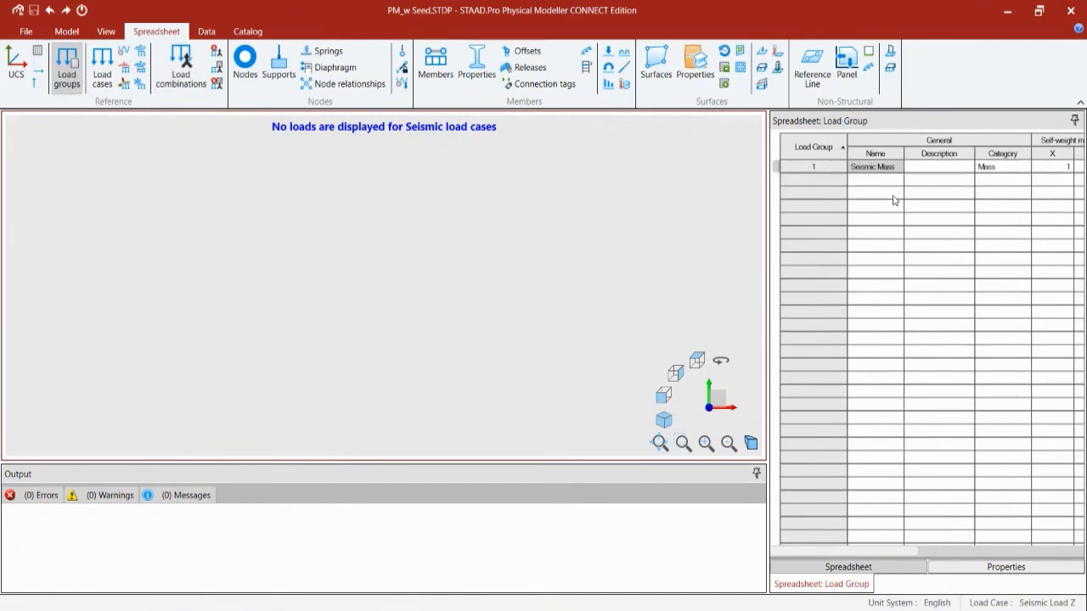
left_click(95, 75)
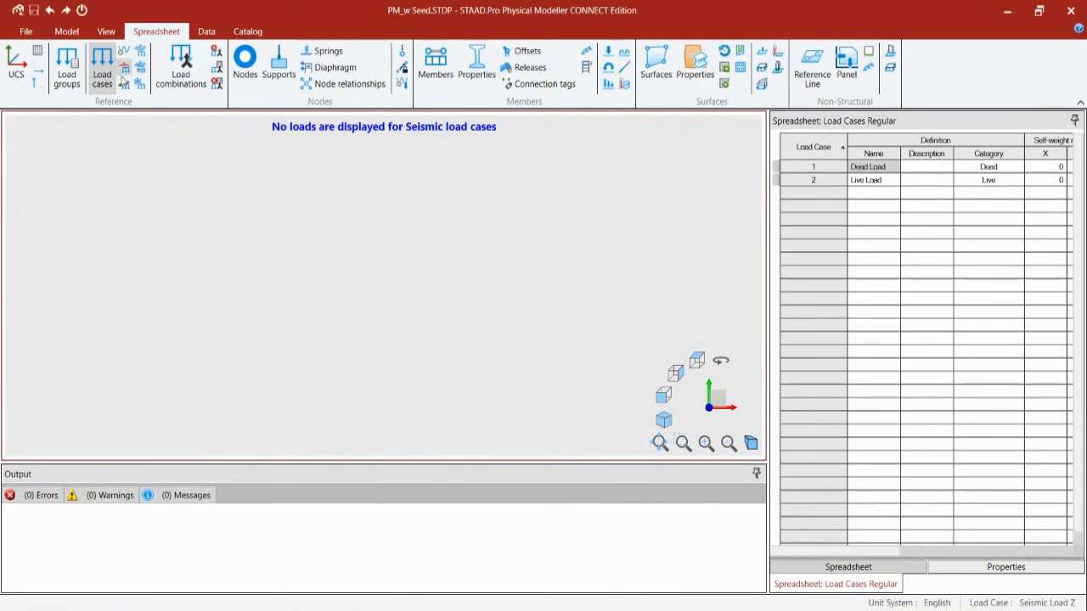
left_click(248, 34)
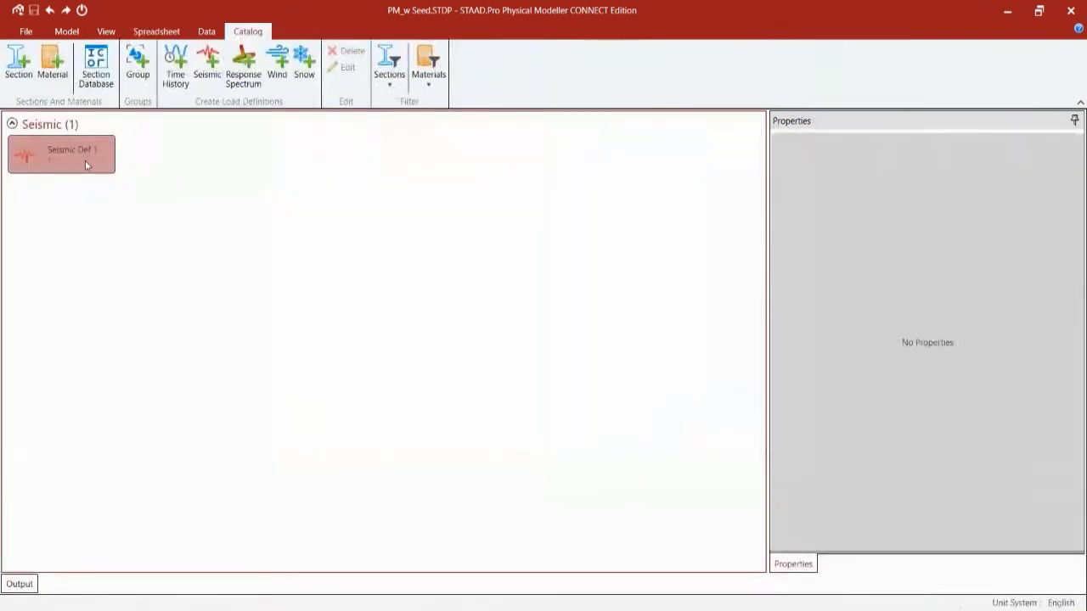
Step: List the seismic load cases and load combinations 1001–1013, then open the model Options
left_click(156, 31)
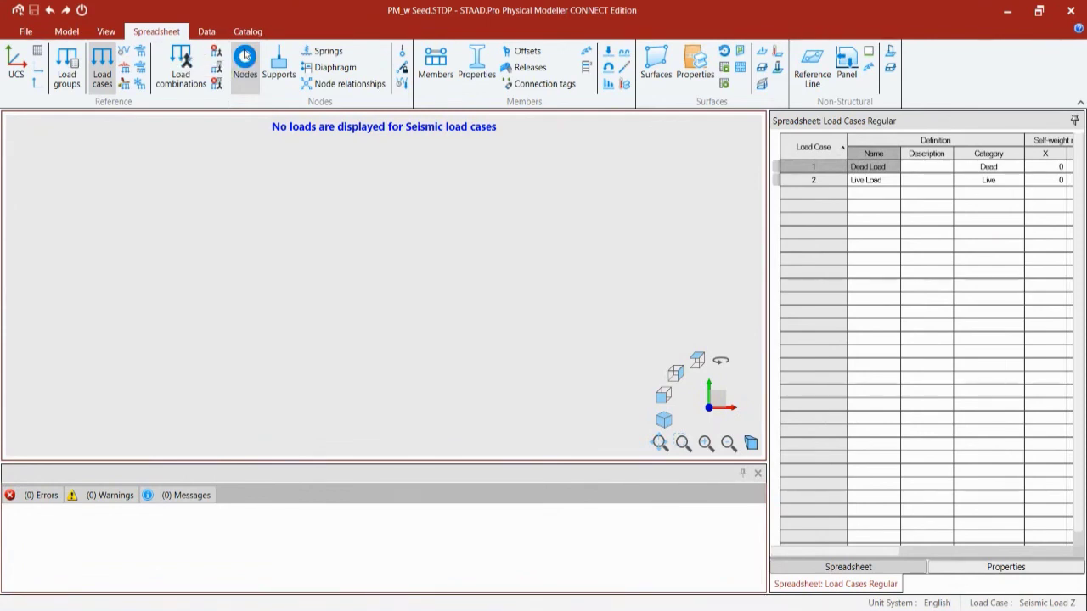
left_click(124, 66)
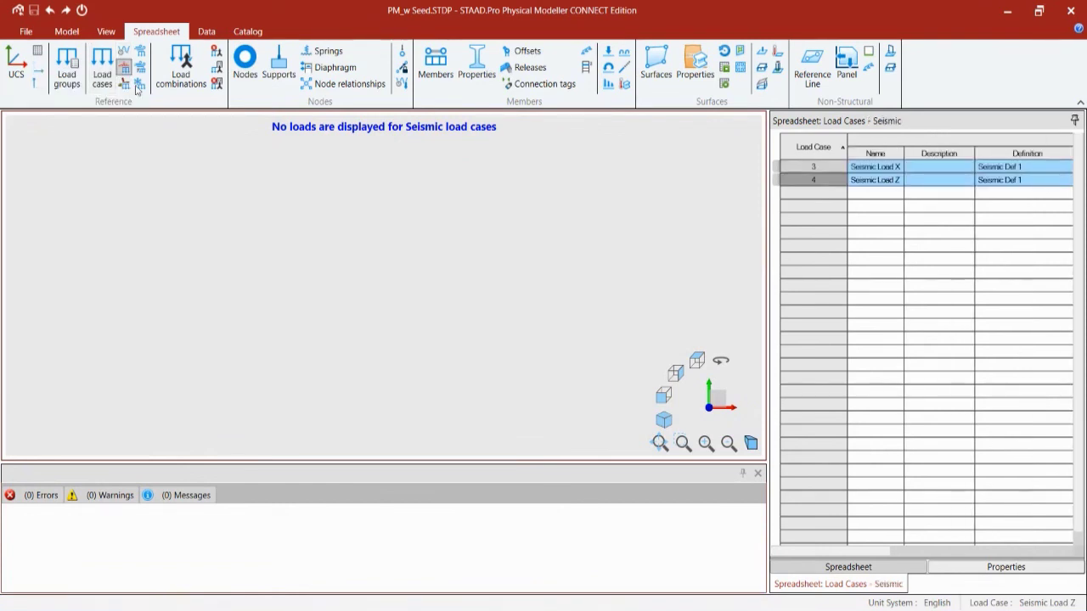
left_click(181, 69)
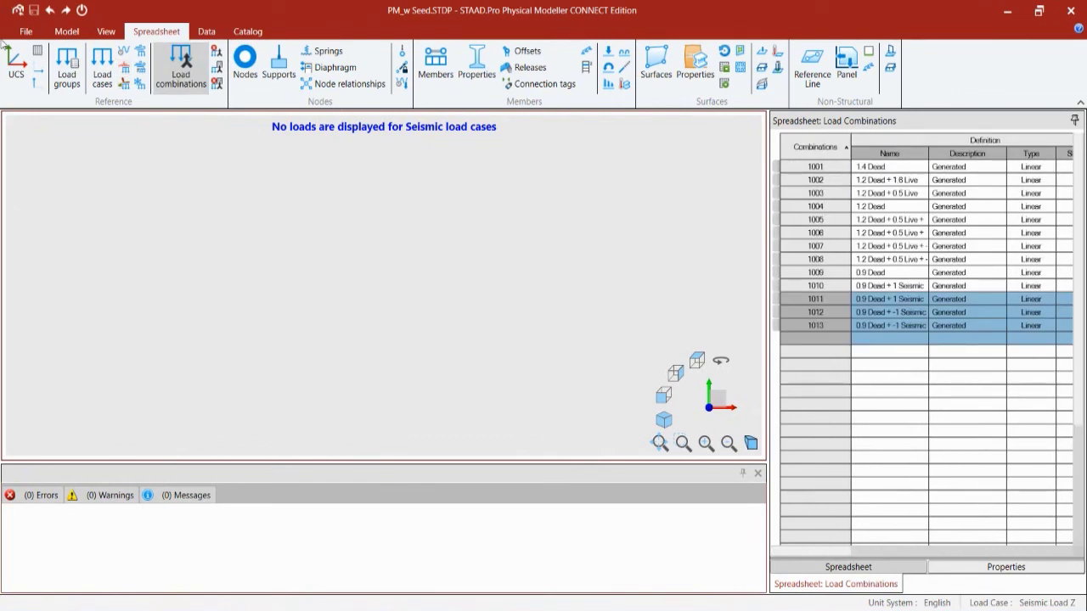
left_click(206, 32)
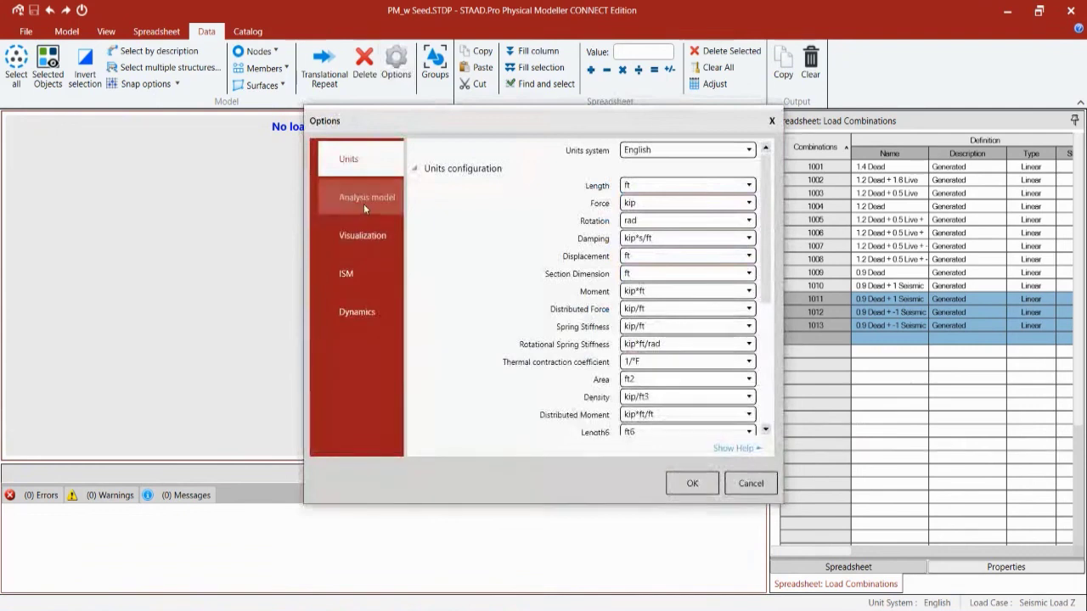
Step: Review the Analysis model page's Combination Load Cases setting and cancel Options unchanged
left_click(363, 203)
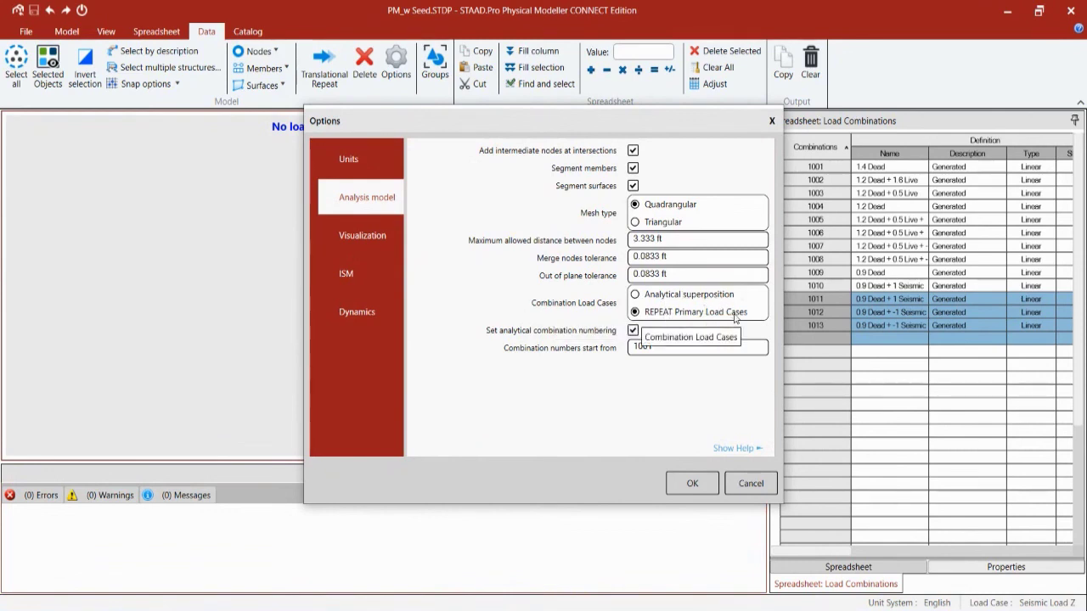
left_click(745, 482)
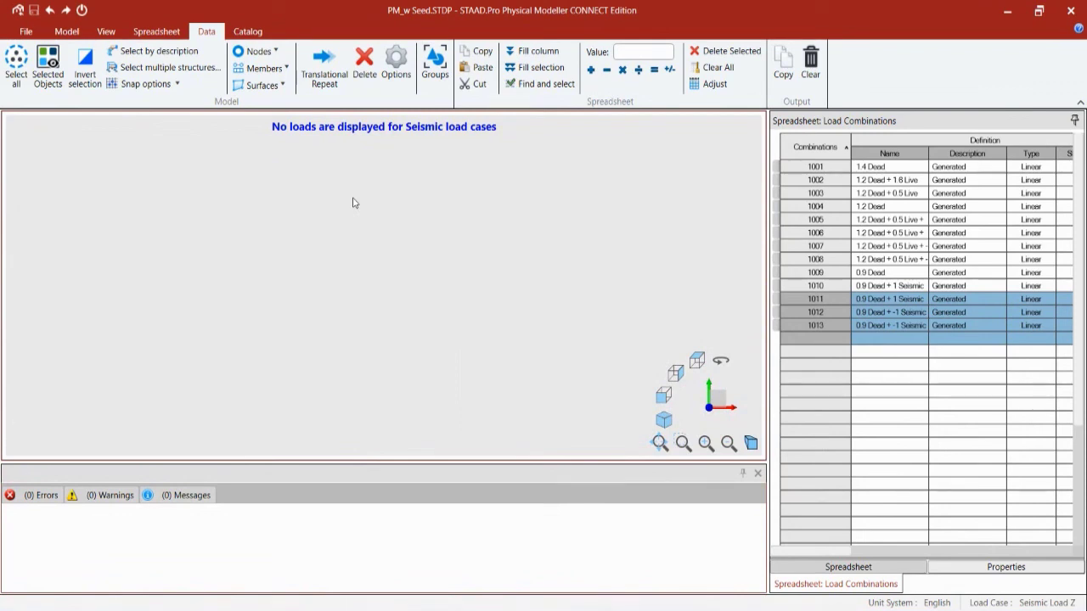
Step: Return PM_w Seed to analytical modeling and expand its Loading tree: DEAD LOAD, IBC 2018 seismic and reference loads
left_click(18, 11)
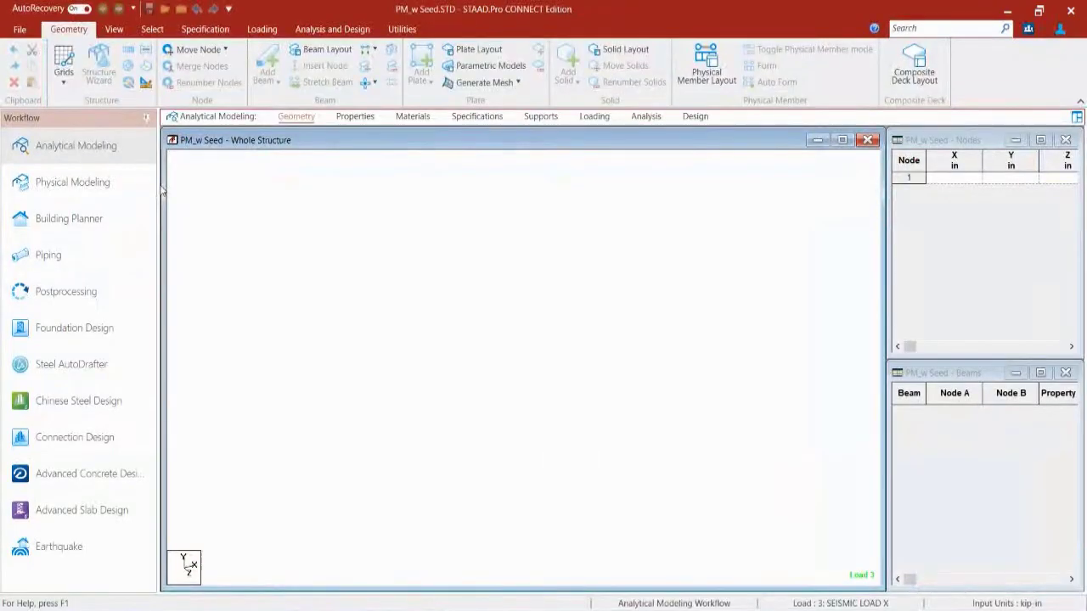
left_click(595, 116)
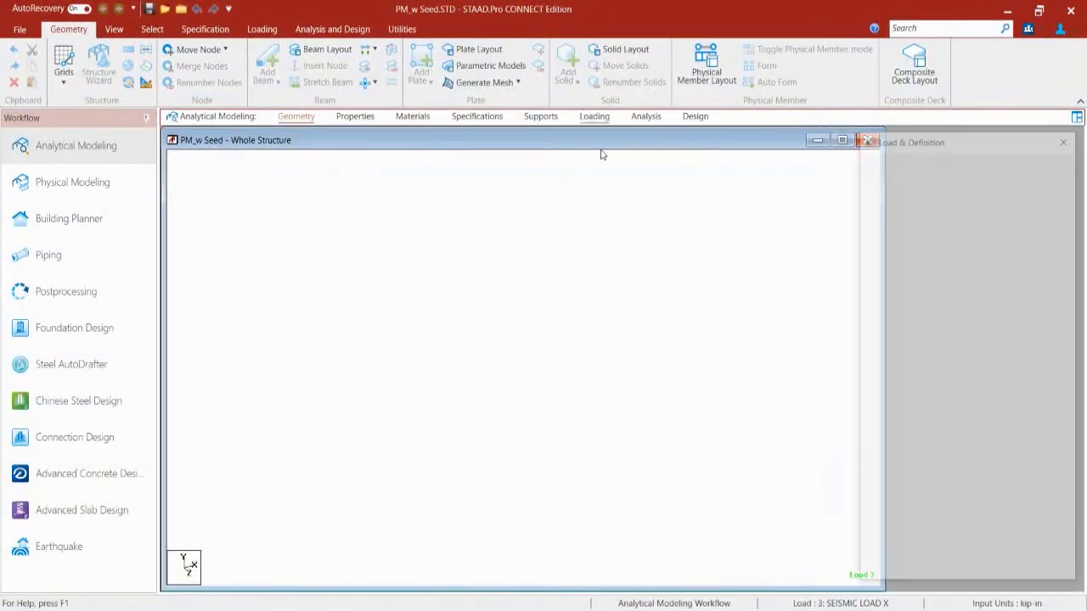
left_click(871, 177)
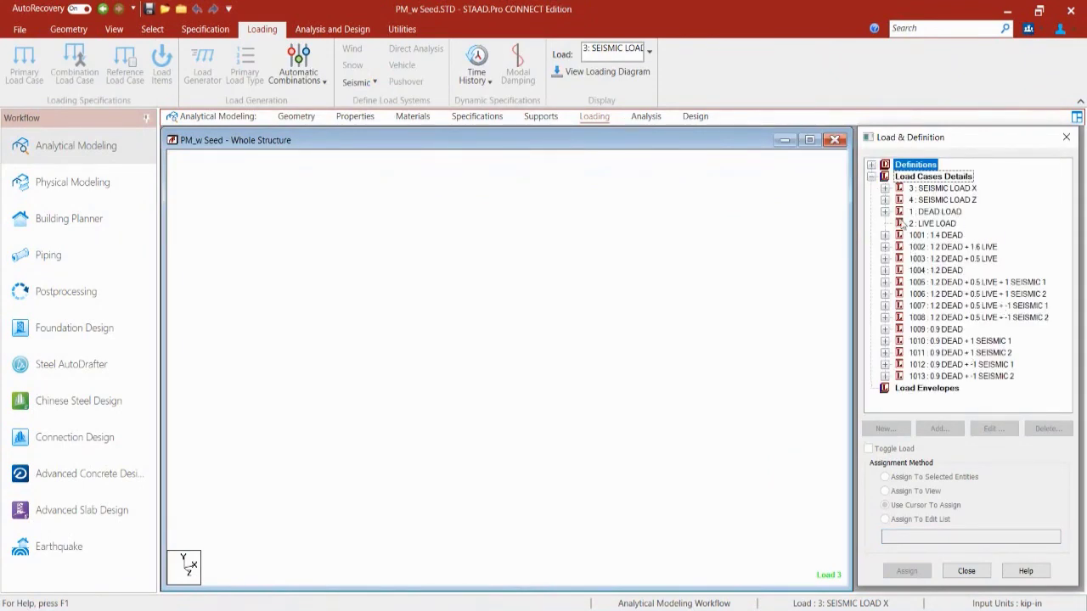
left_click(885, 213)
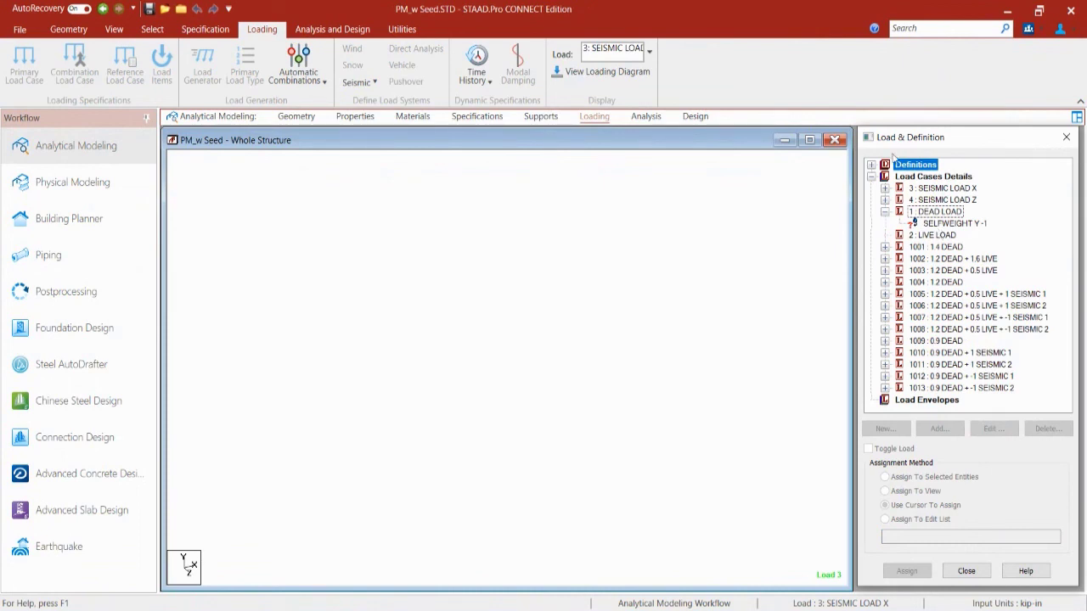
left_click(871, 166)
left_click(886, 237)
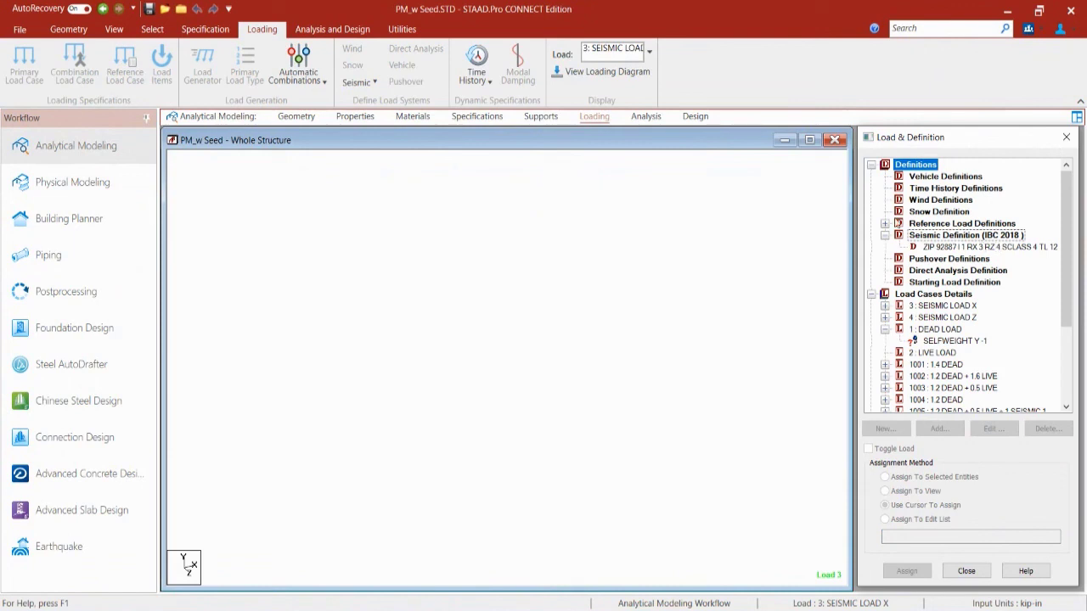
left_click(885, 224)
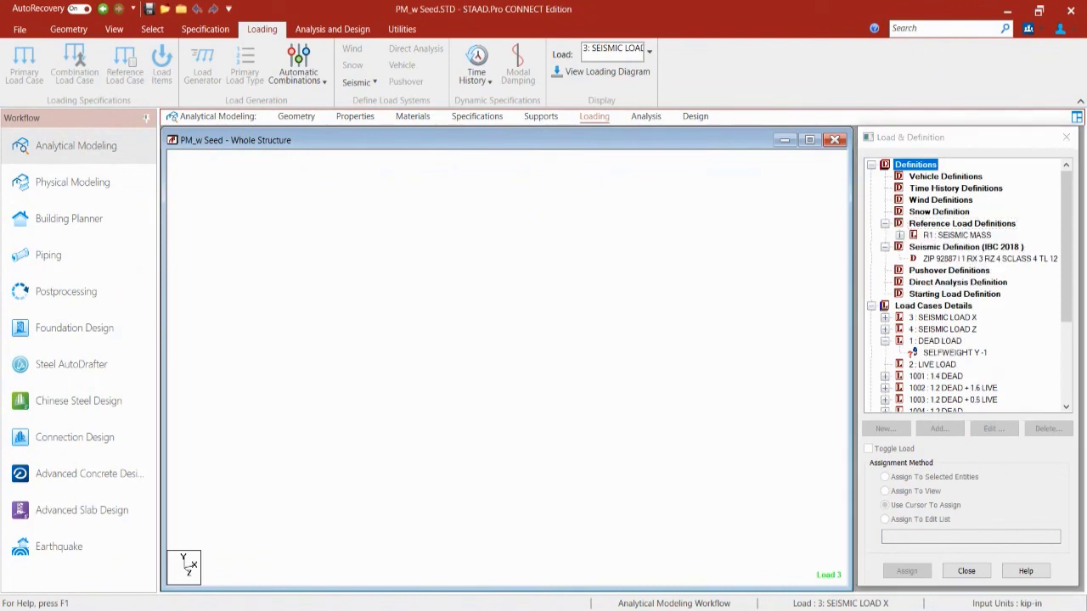